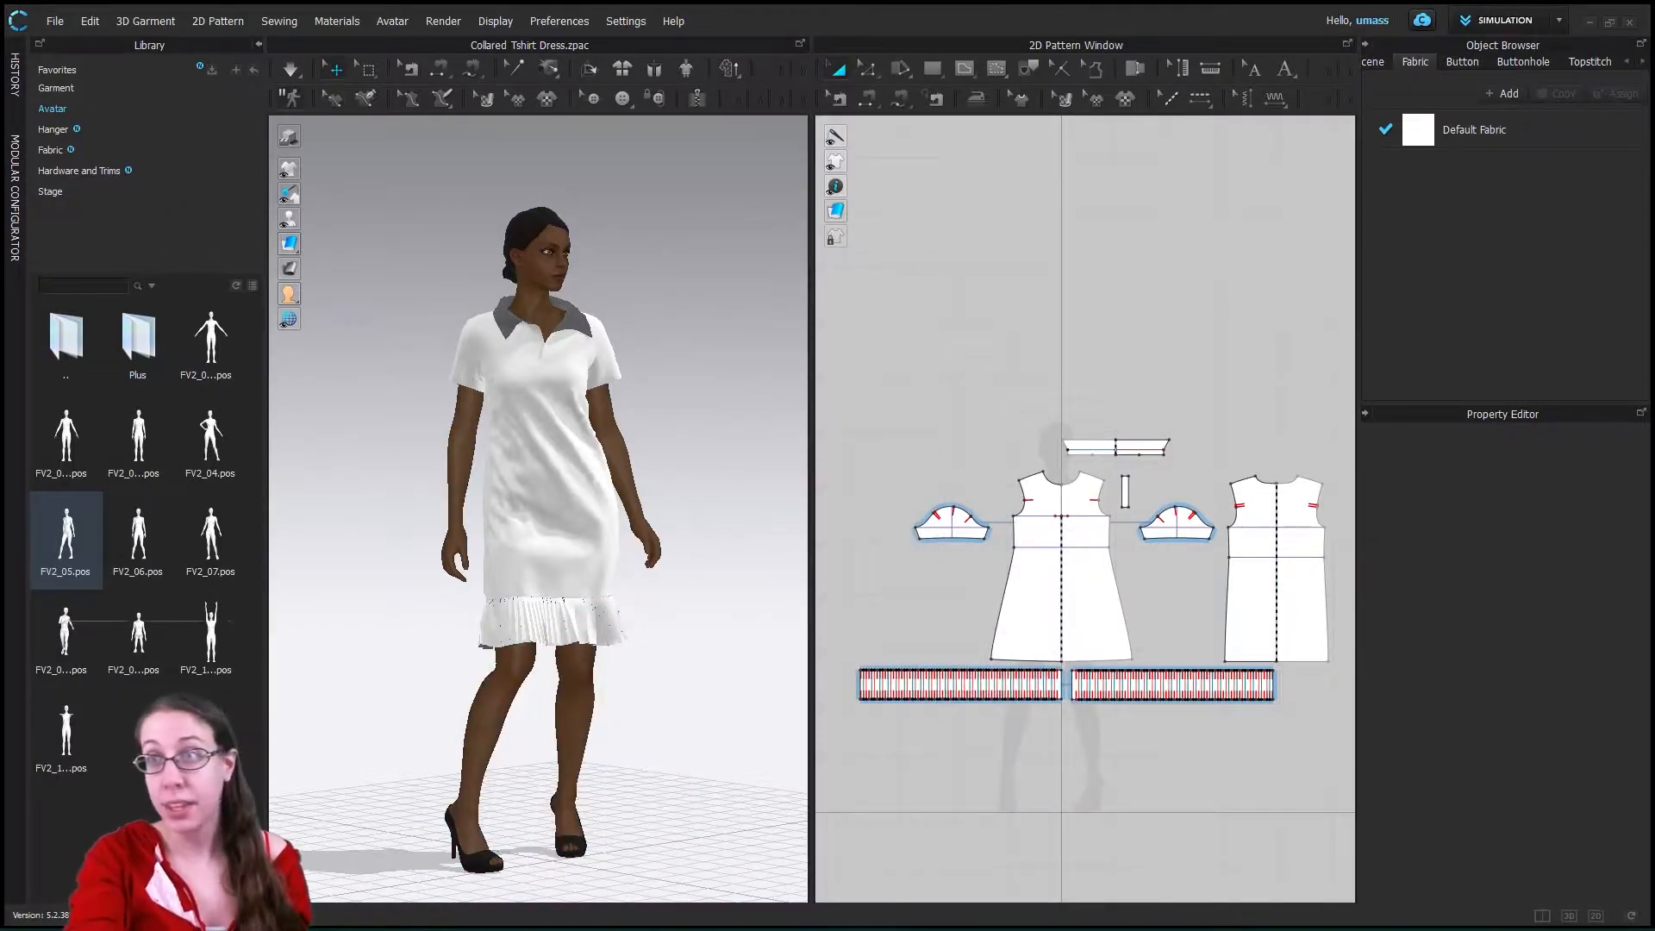
- Move the dress front pattern piece sideways beyond the left sleeve piece, clearing the space over the avatar silhouette
click(1088, 592)
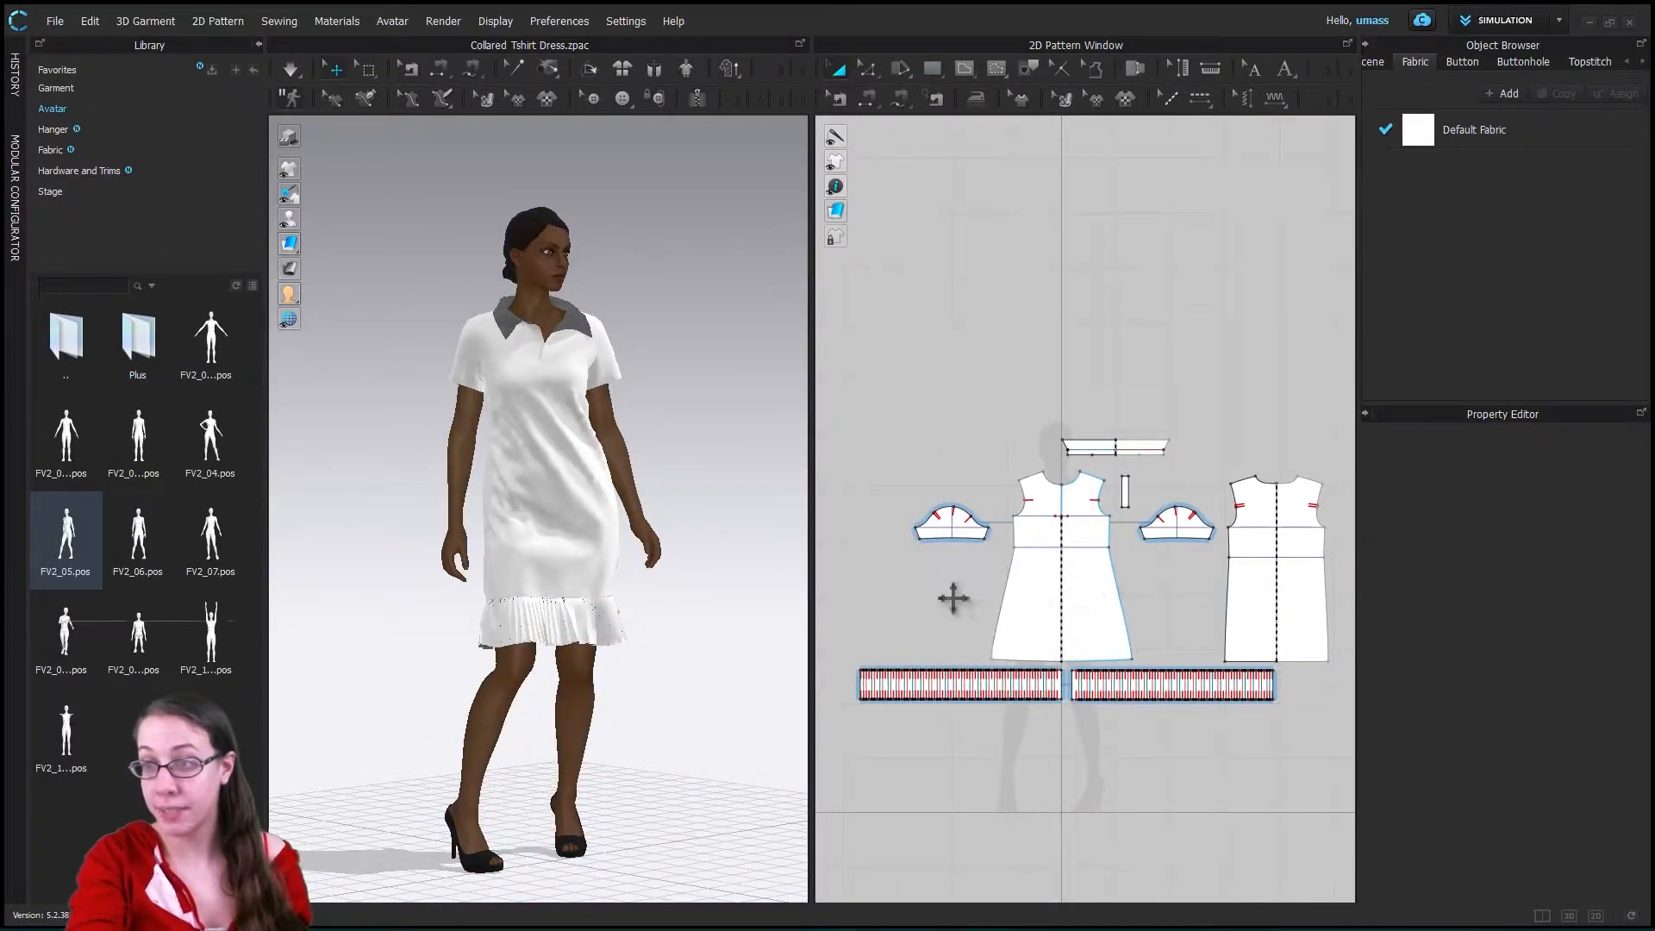
key(ctrl+v)
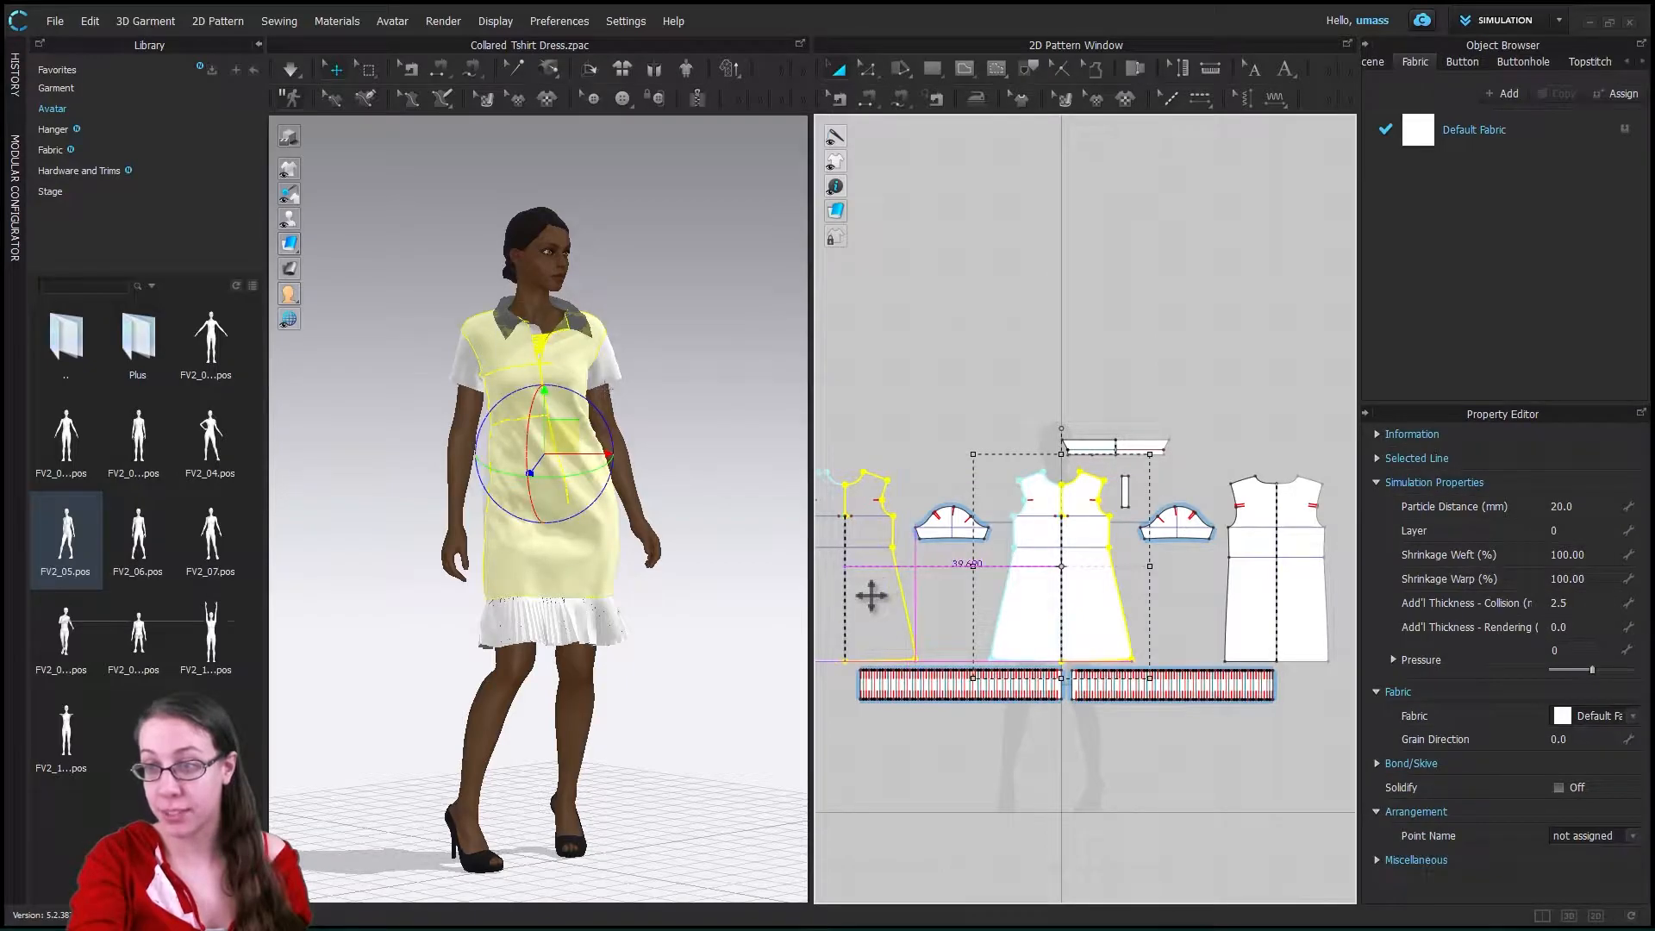
click(871, 594)
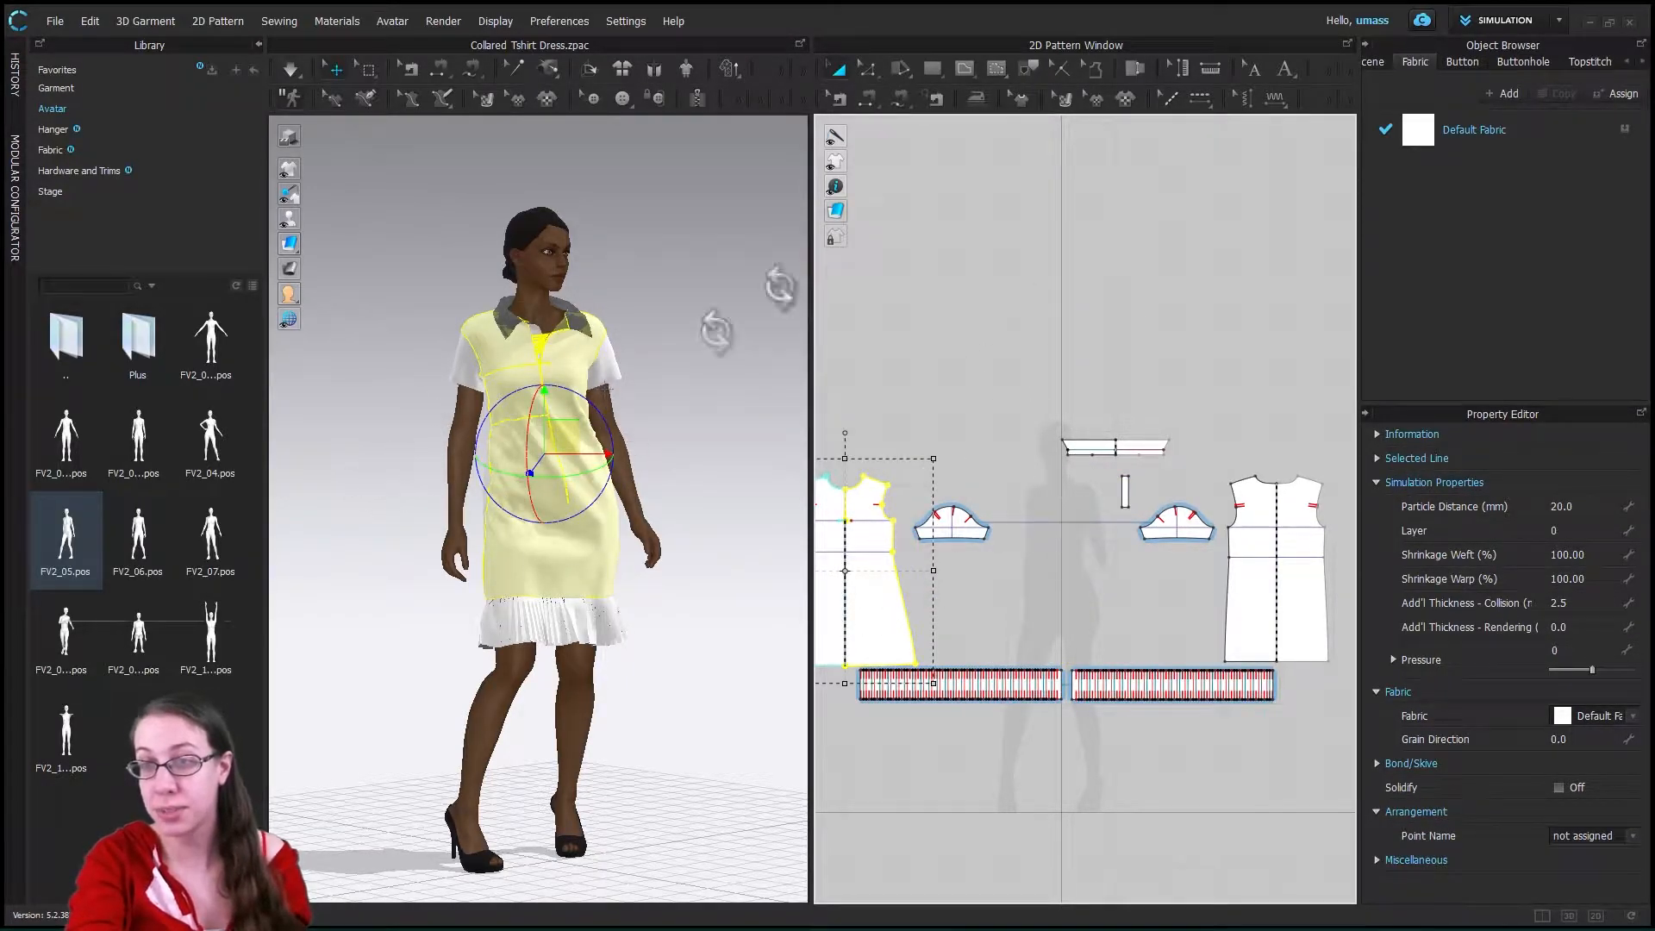
- Apply the first library pose to the avatar with Pose Only (Maintain Avatar Size) and simulate the dress to follow it
click(933, 68)
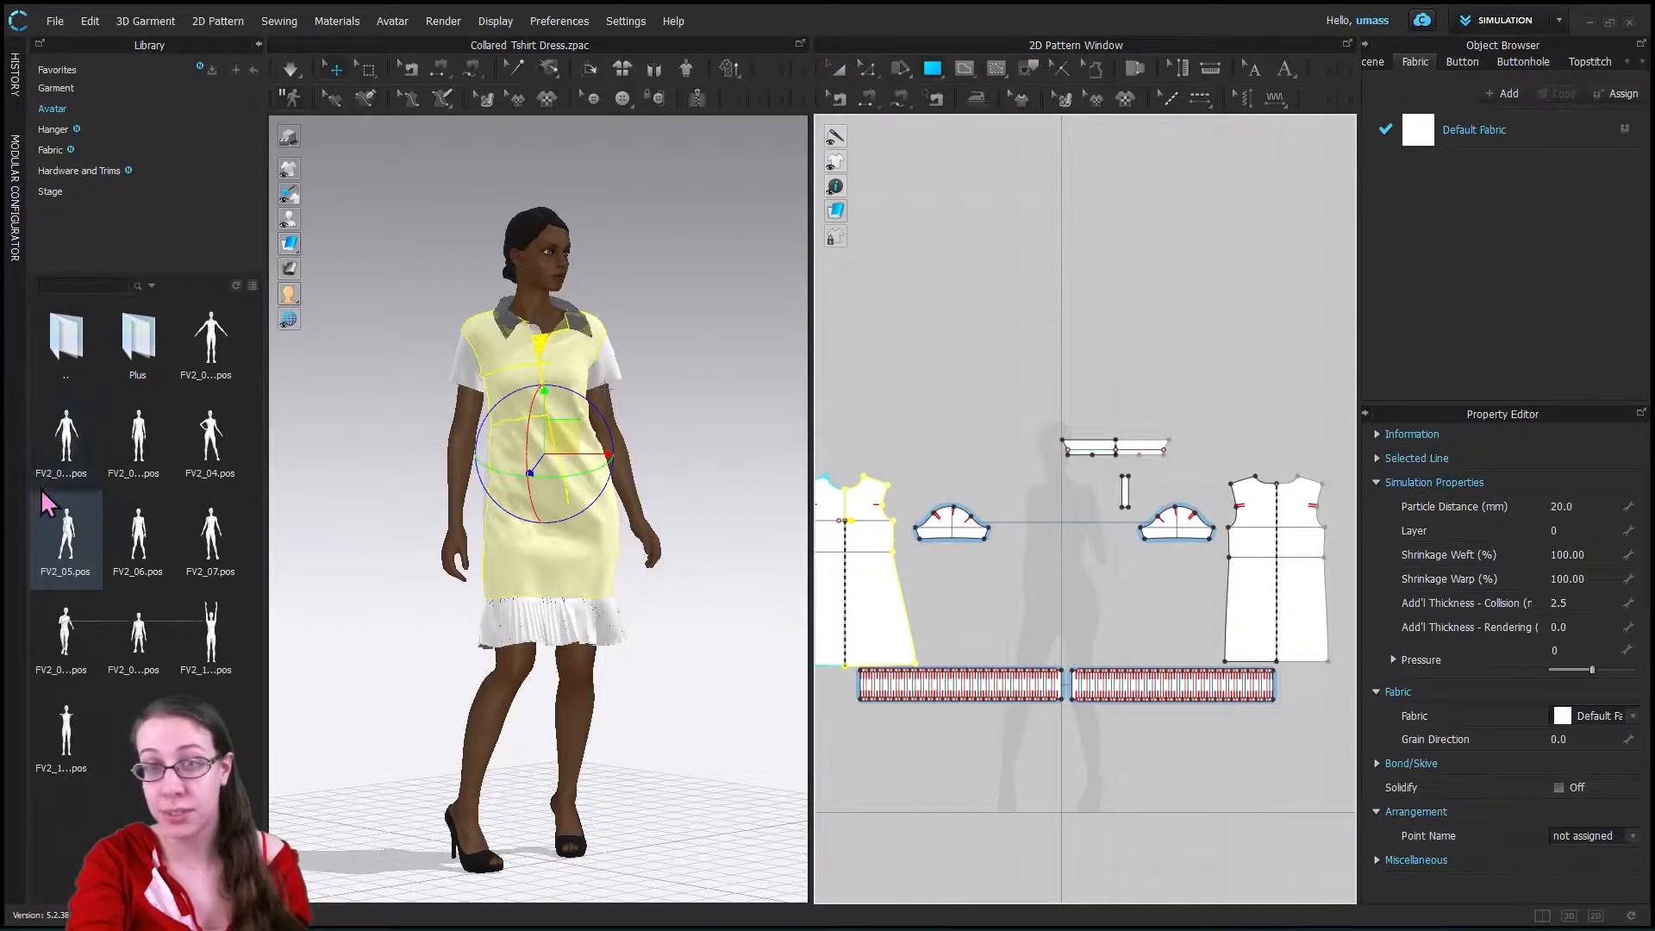
double_click(214, 346)
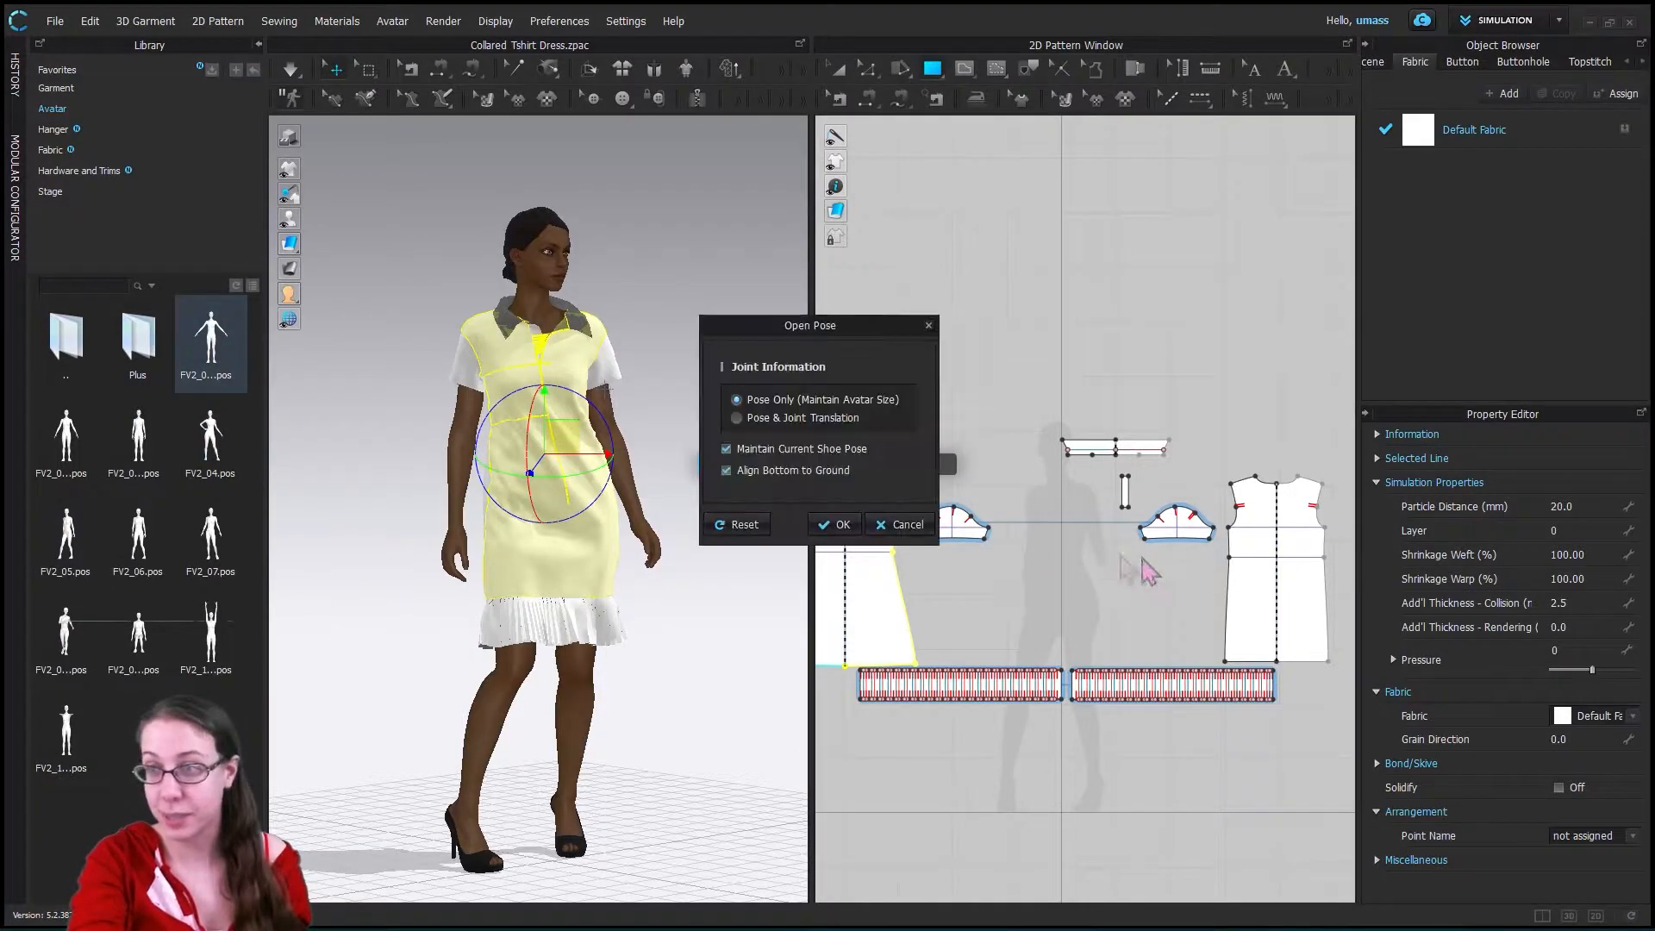
click(847, 527)
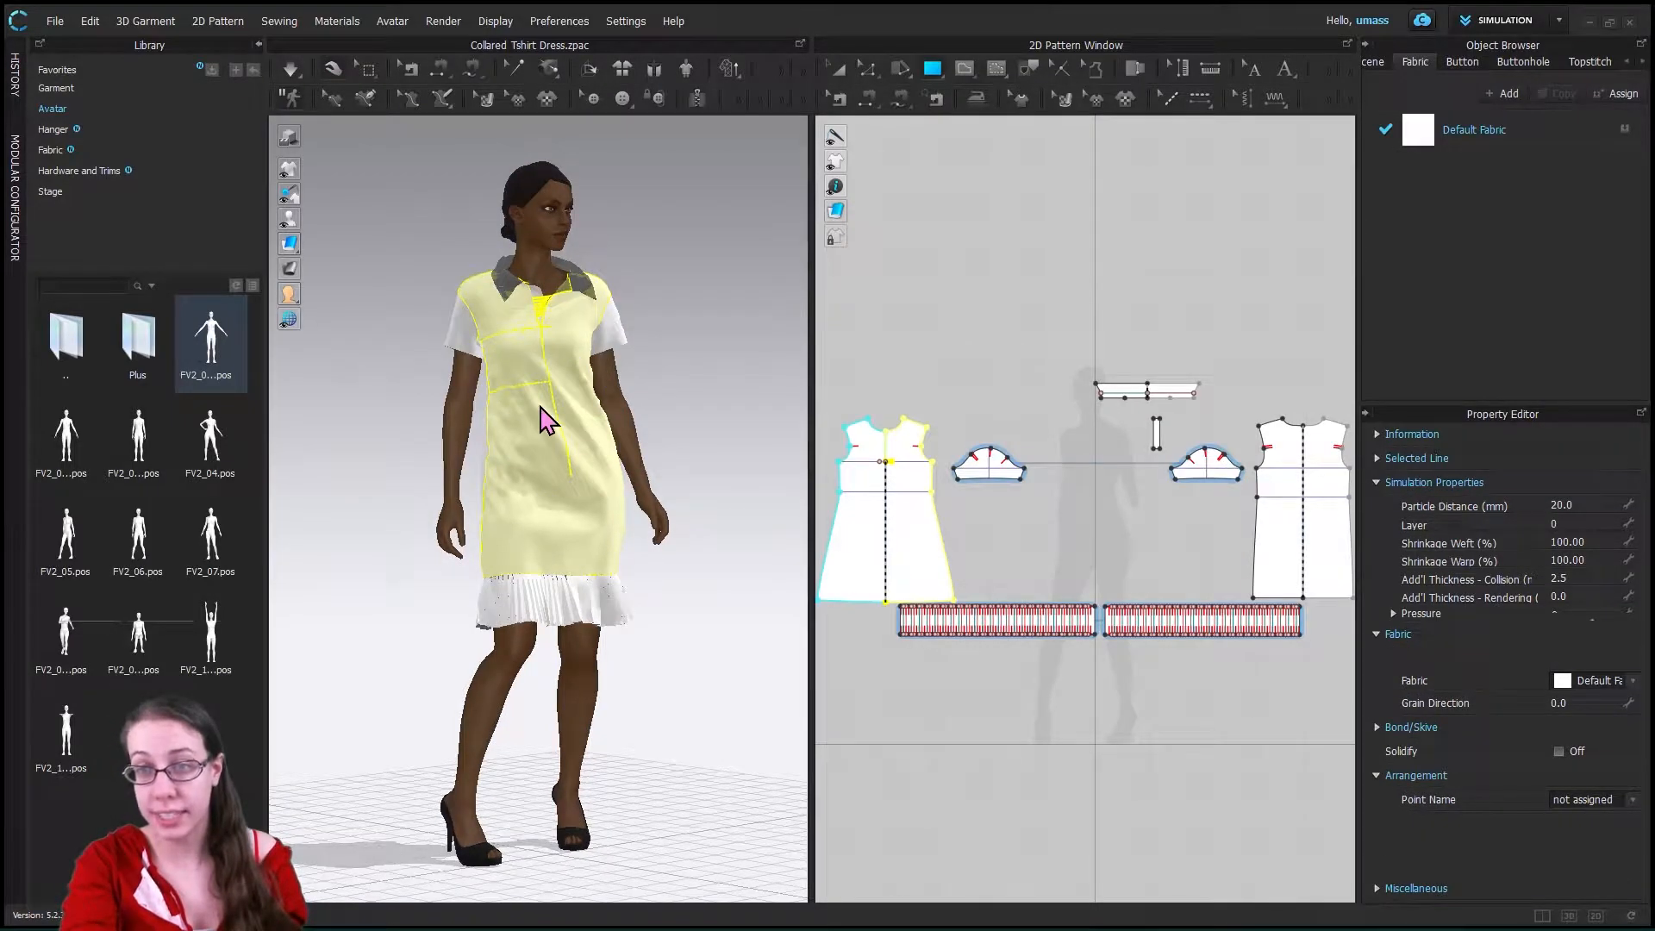
key(space)
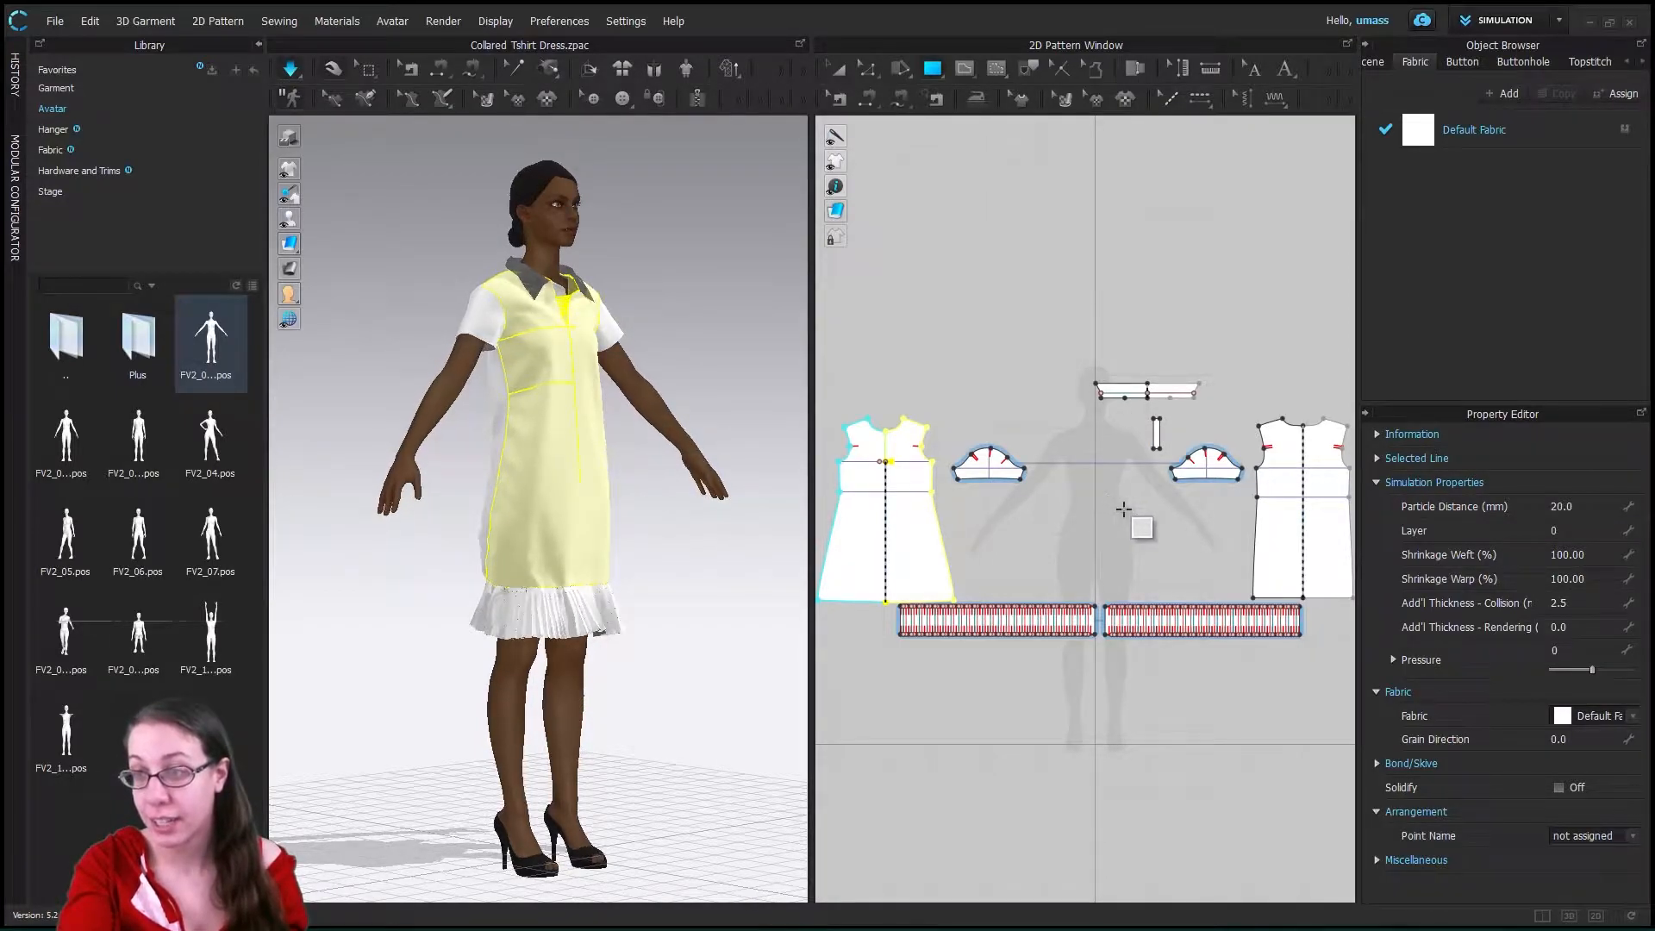
- Draw a rectangular pattern piece about 11.4 by 4.6 inches across the avatar silhouette's waist
drag(1065, 481, 1124, 506)
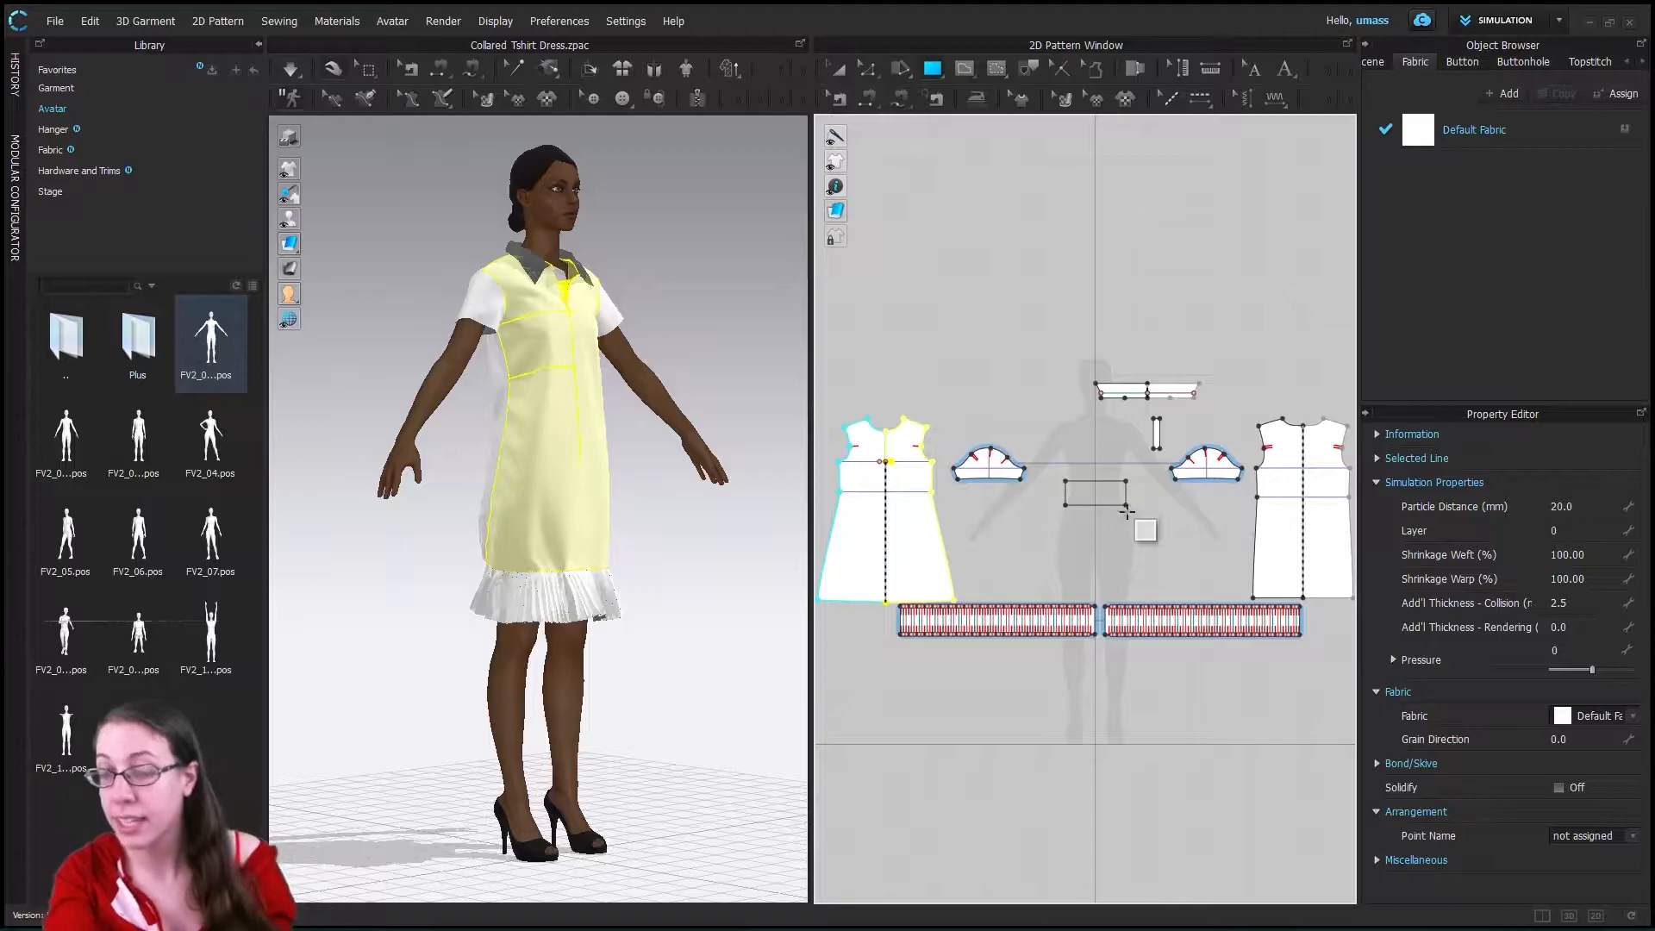
drag(1125, 507, 1125, 506)
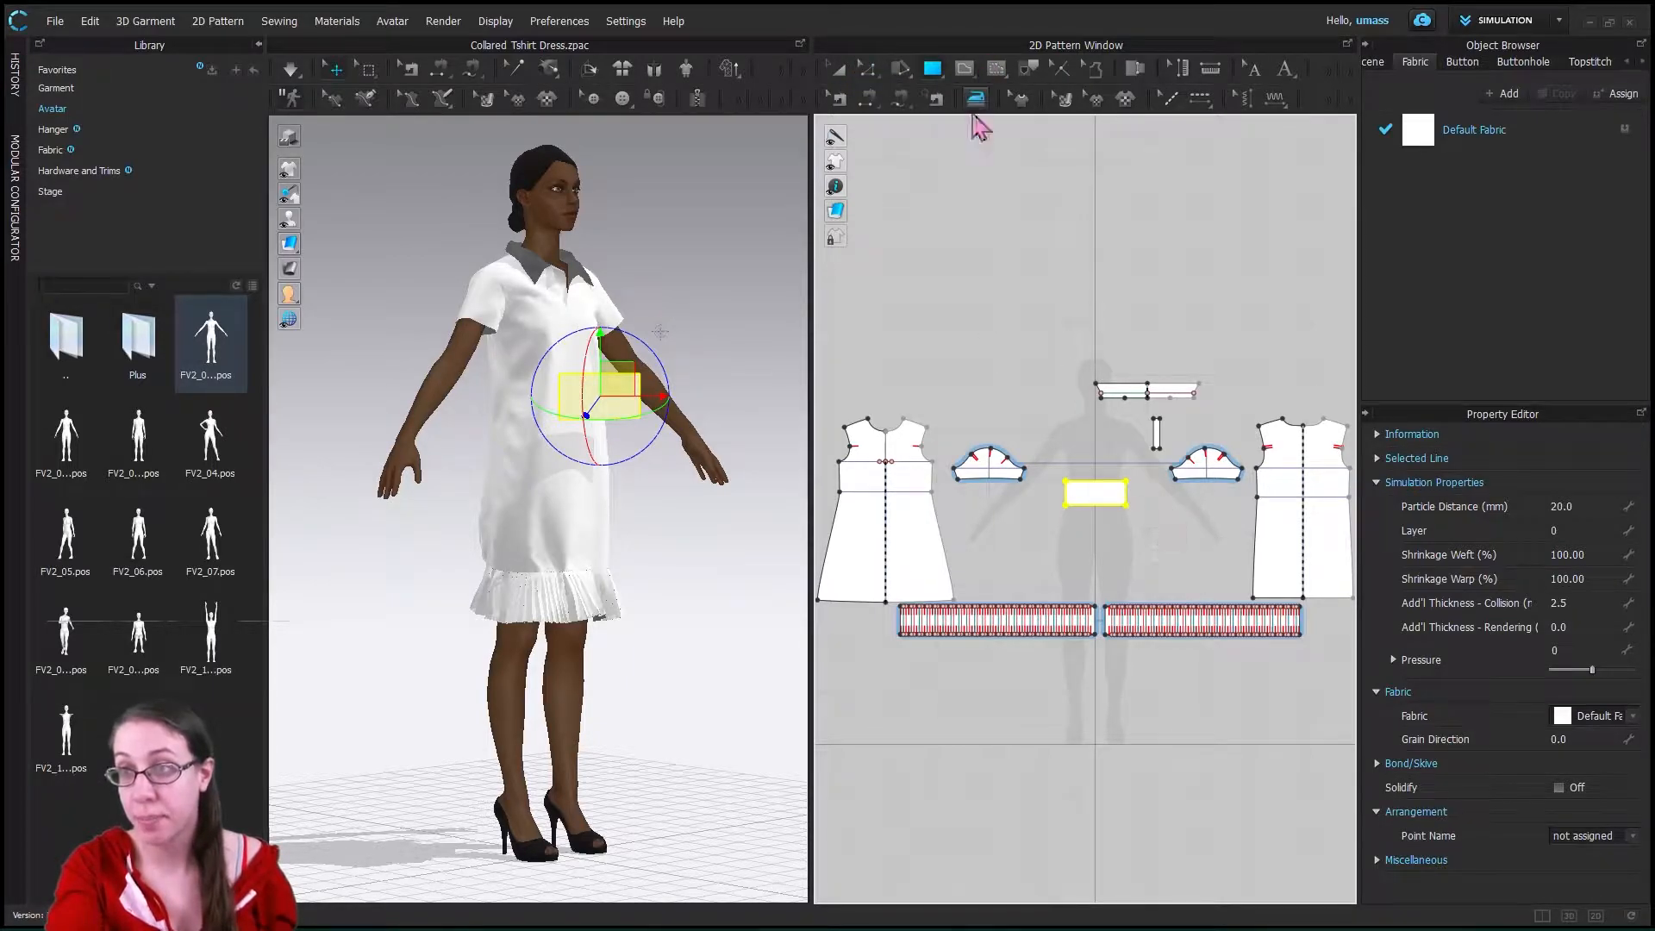
- Trim about 0.445 inches off the left end of the waist rectangle
click(867, 76)
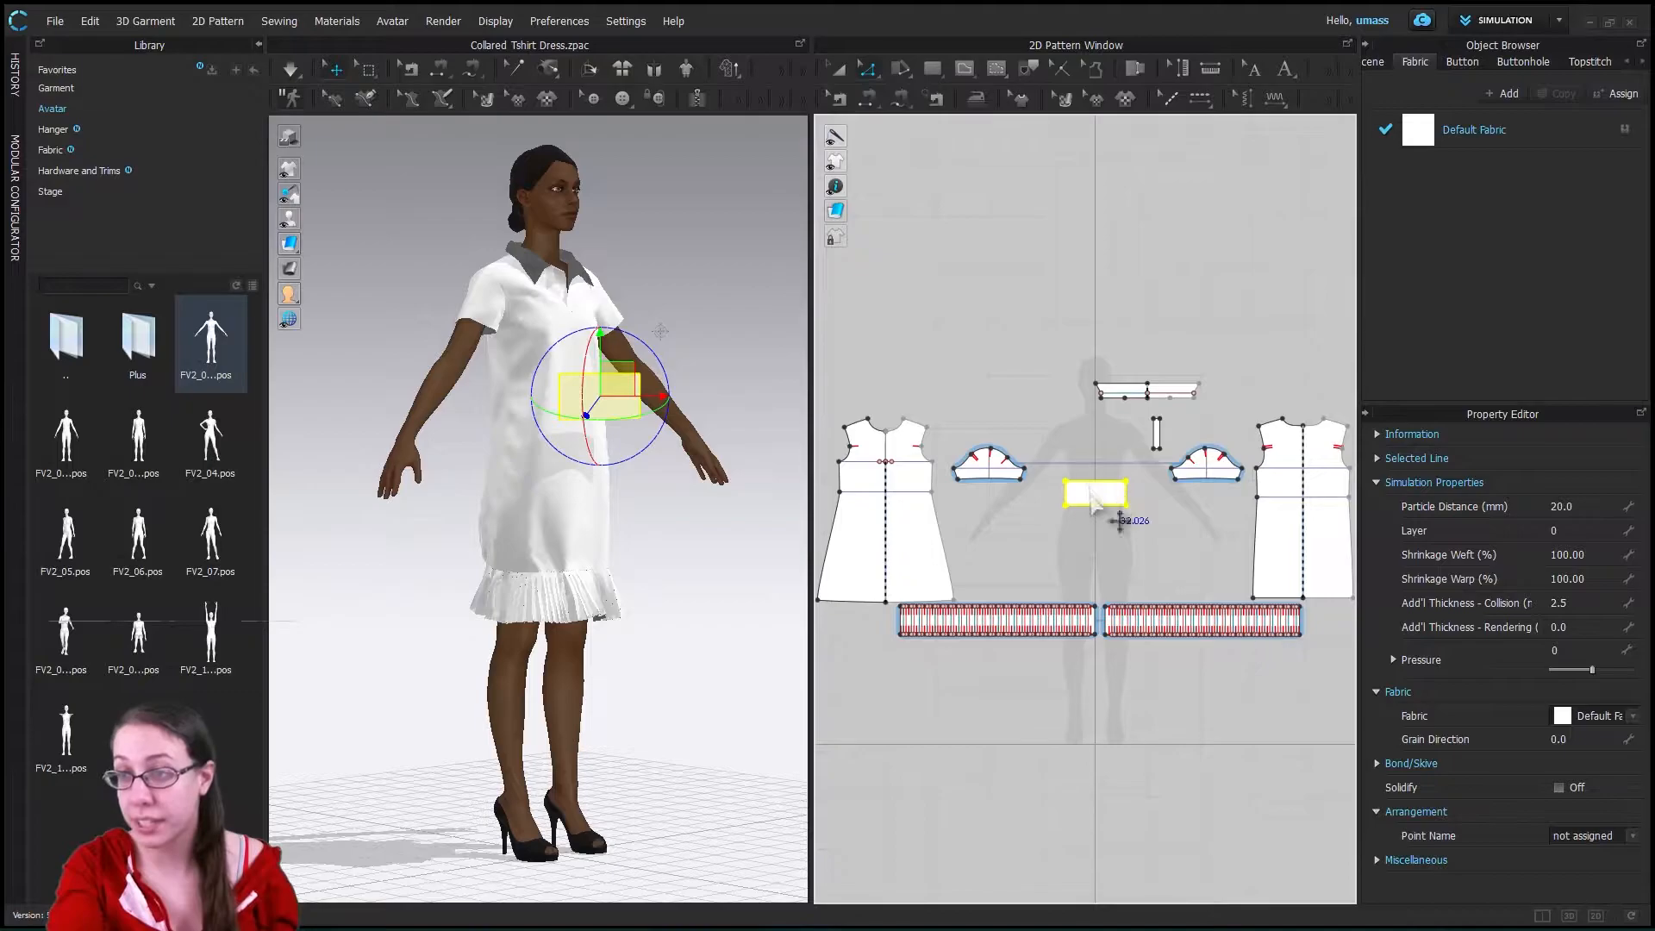
scroll(1095, 512, up, 5)
drag(1055, 544, 1032, 454)
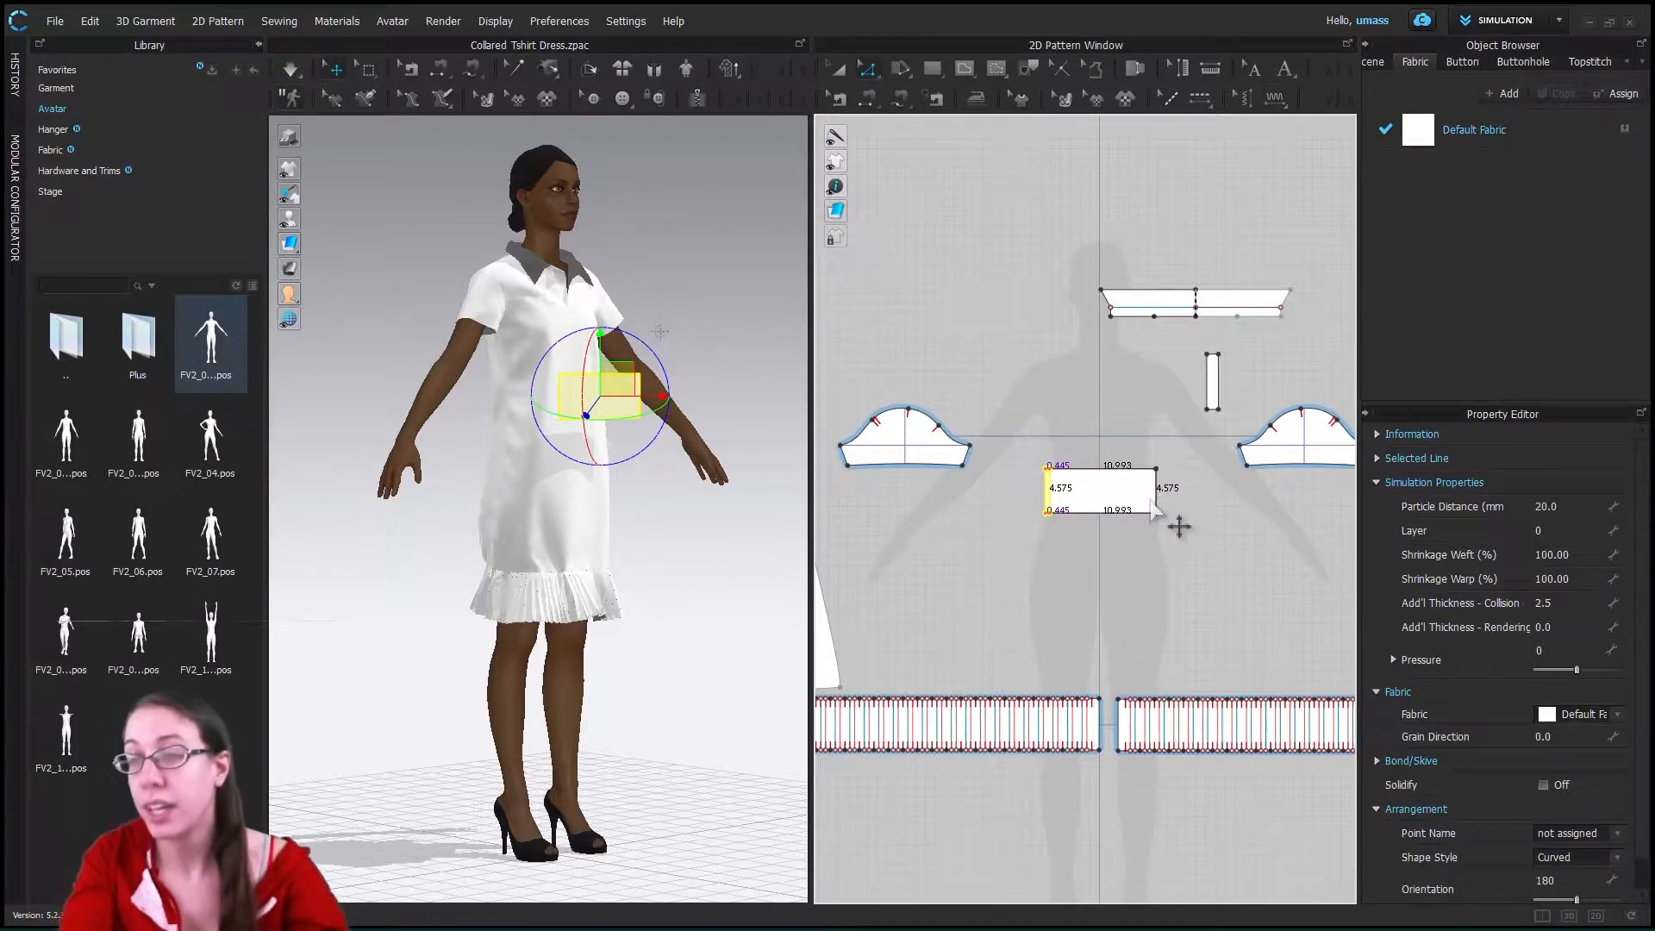
key(ctrl+z)
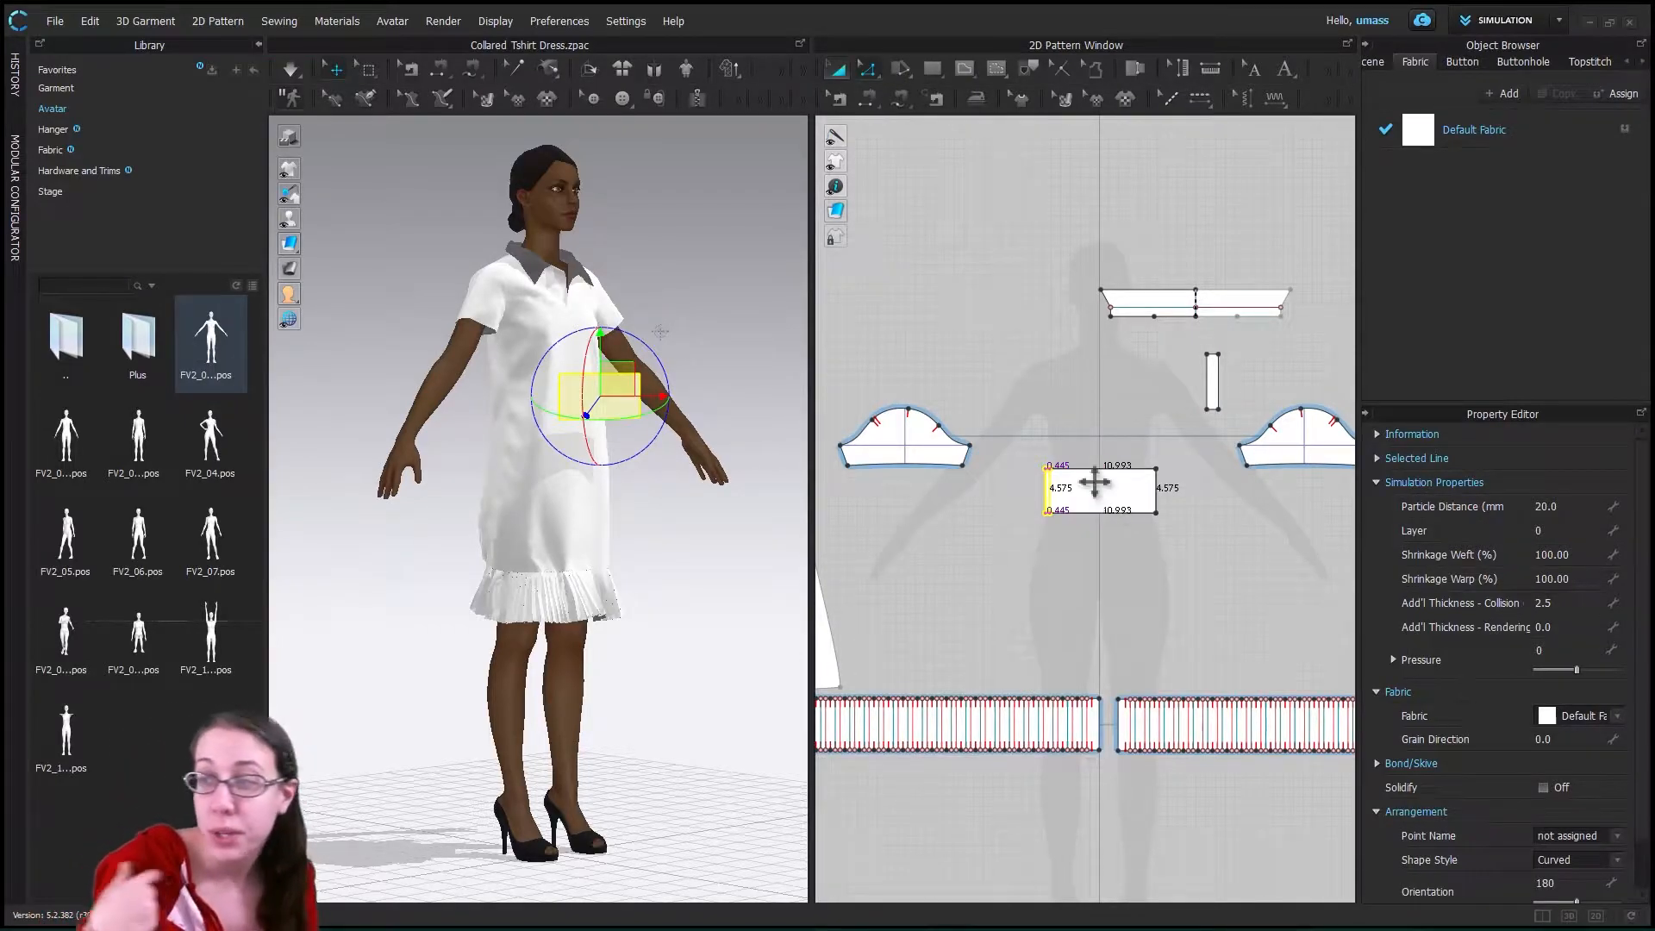
- Set the waist rectangle's simulation layer to 1 and dismiss the layer information notice
click(1094, 482)
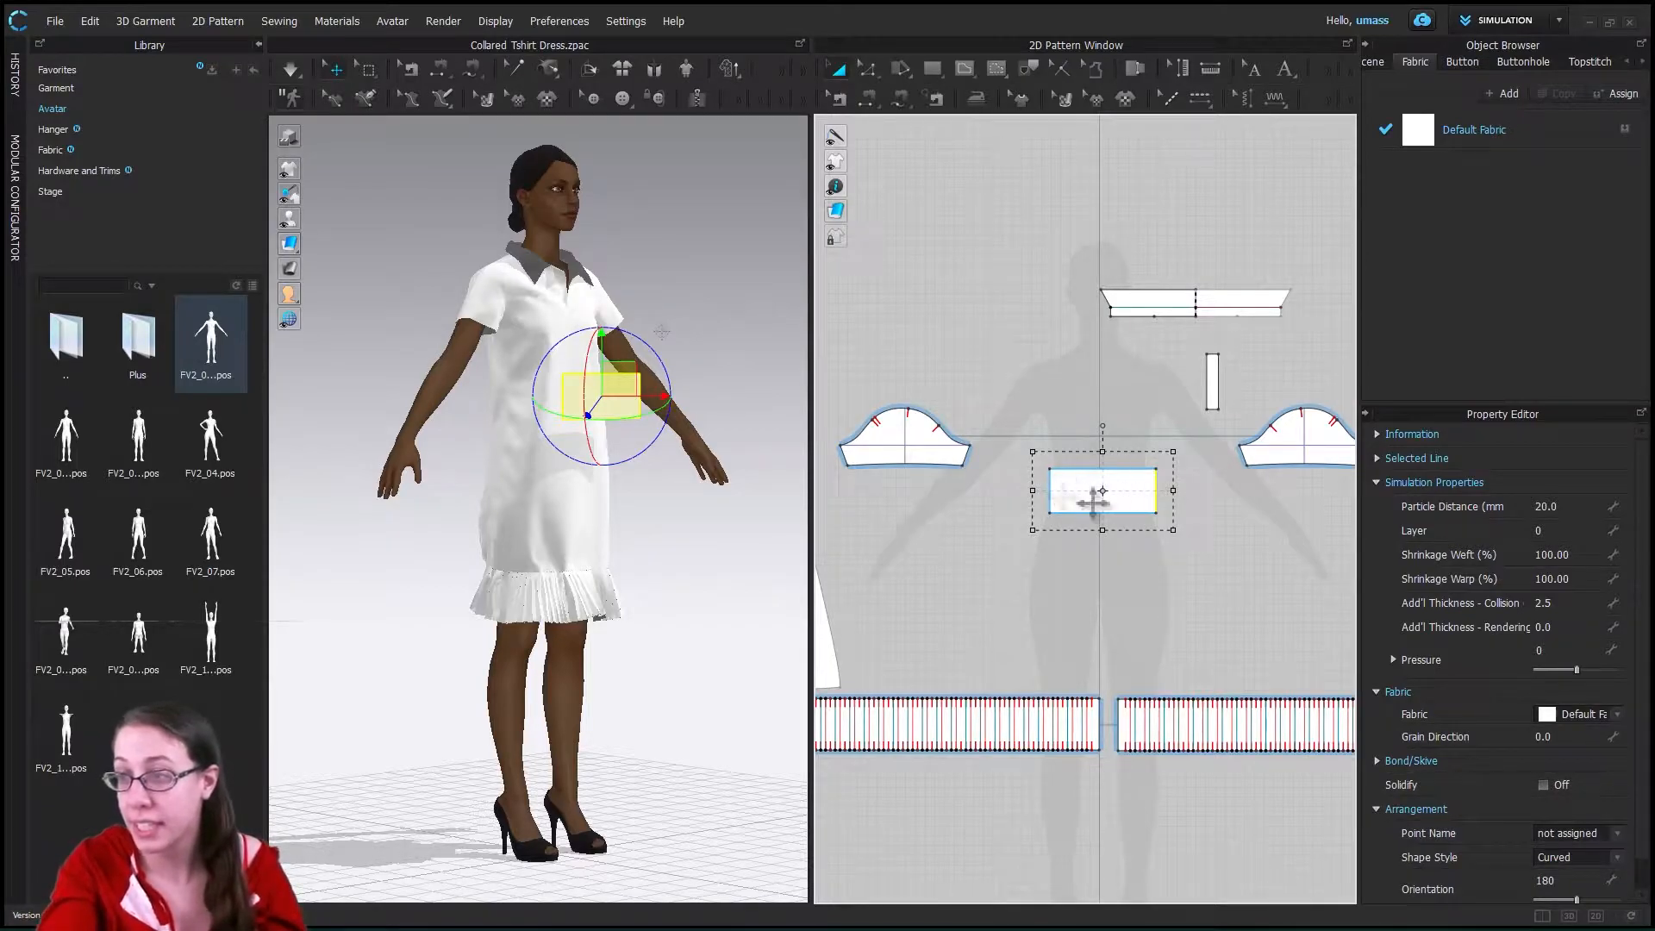
click(1096, 496)
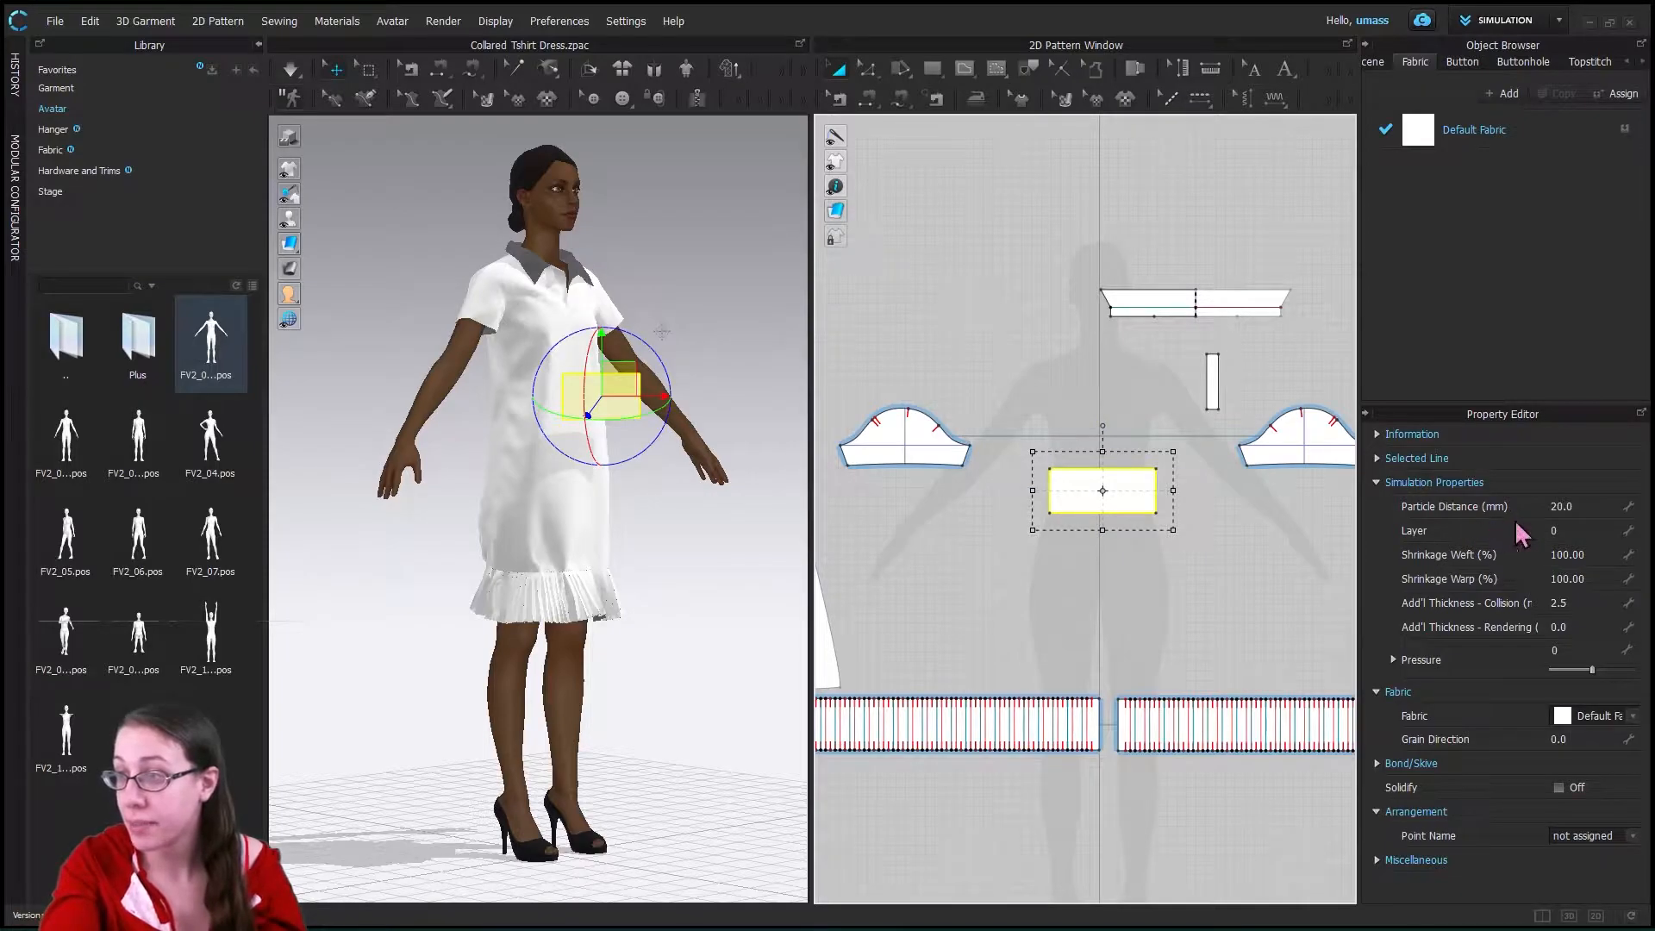
click(1558, 530)
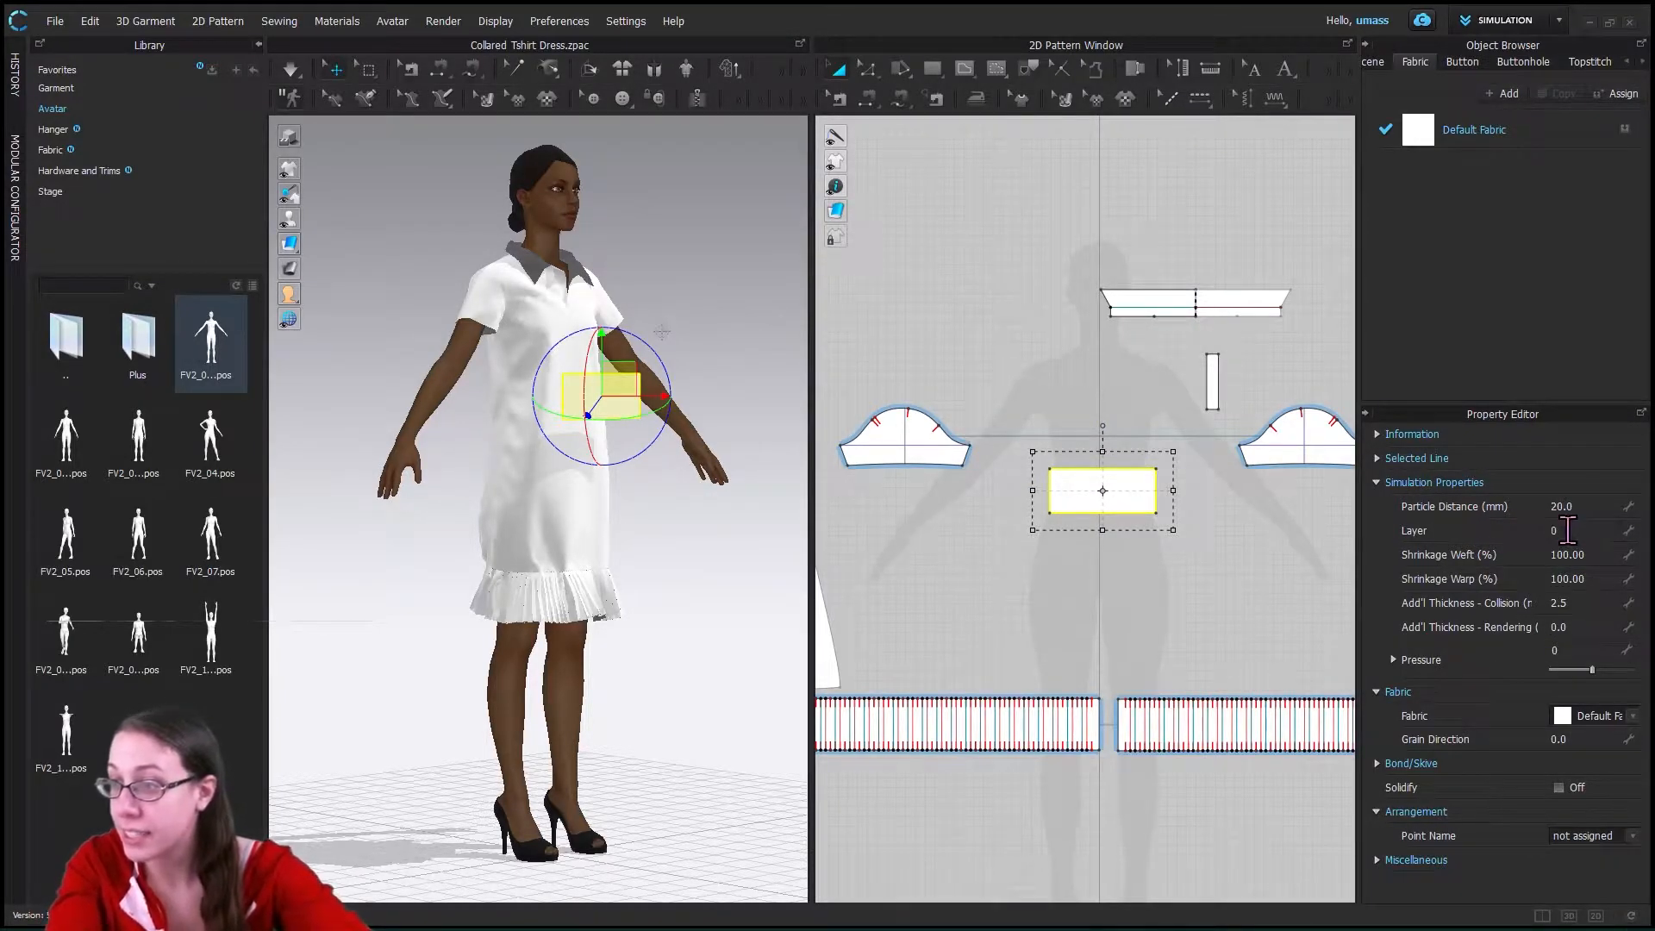
text(1)
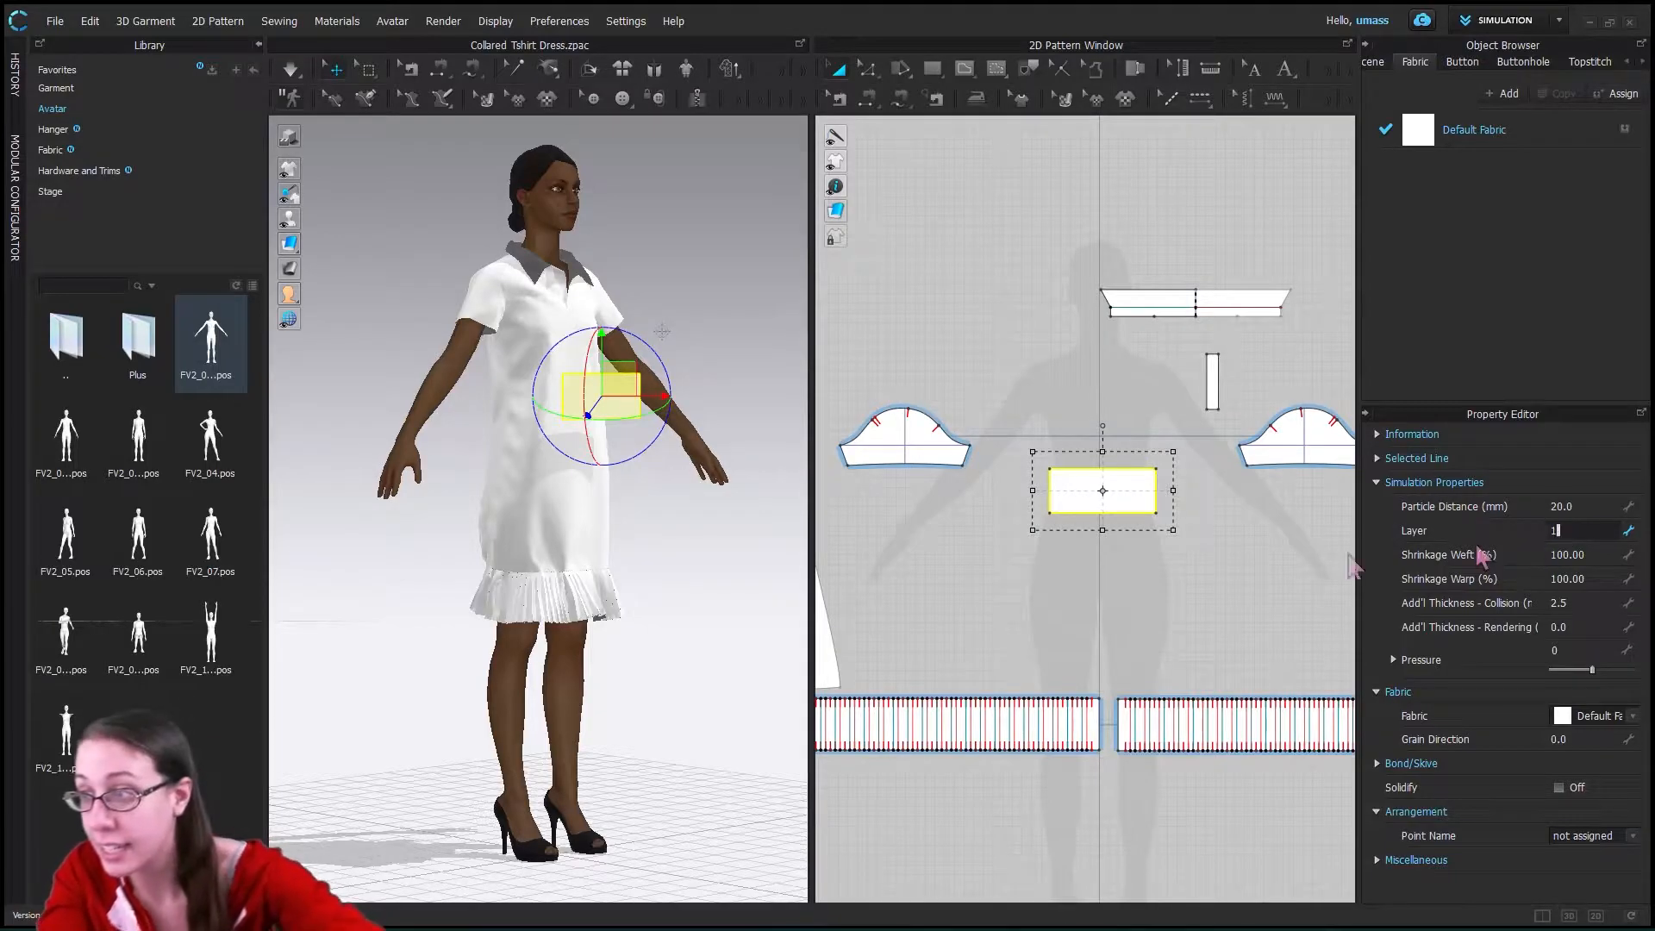
key(Return)
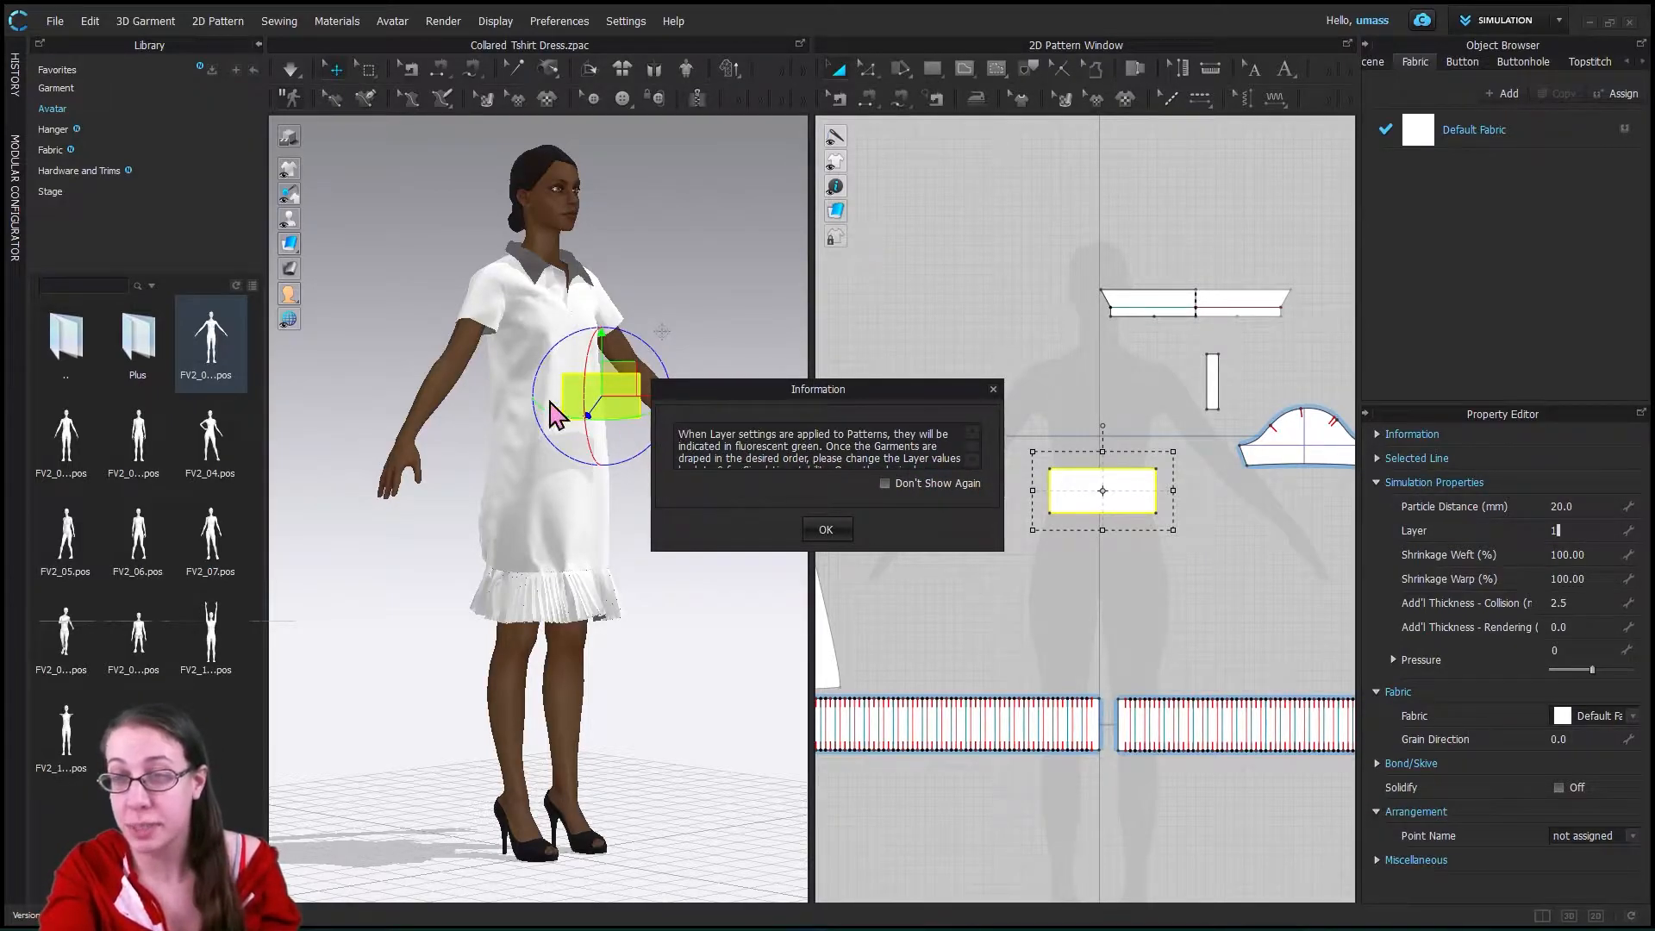
click(972, 458)
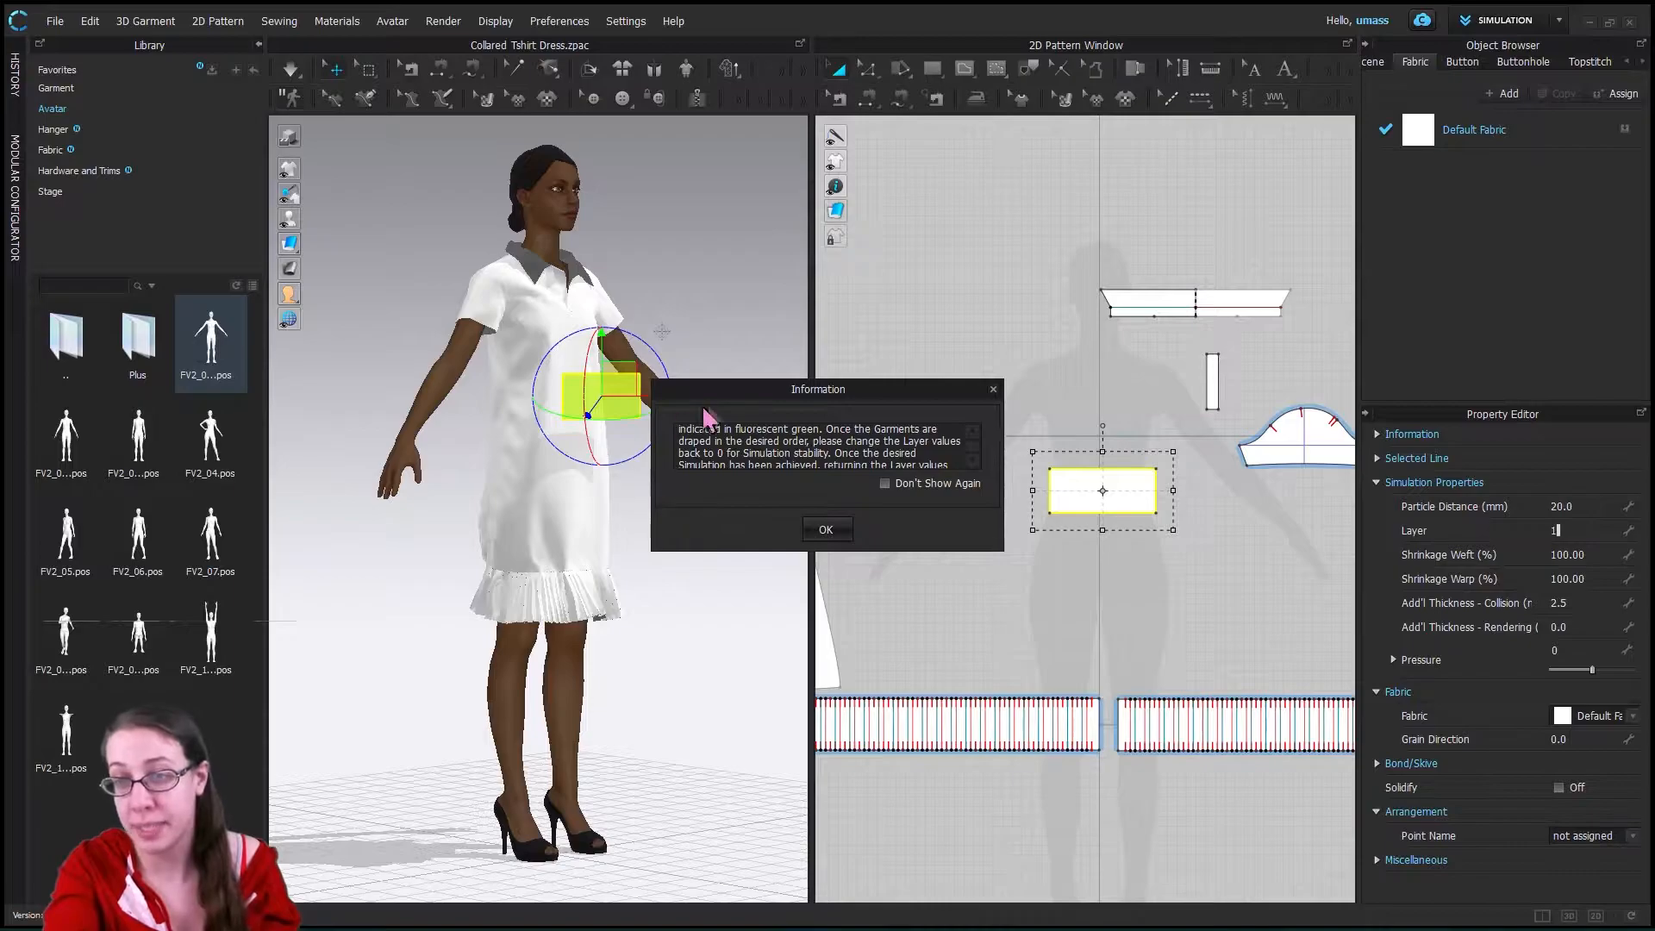
drag(778, 386, 817, 353)
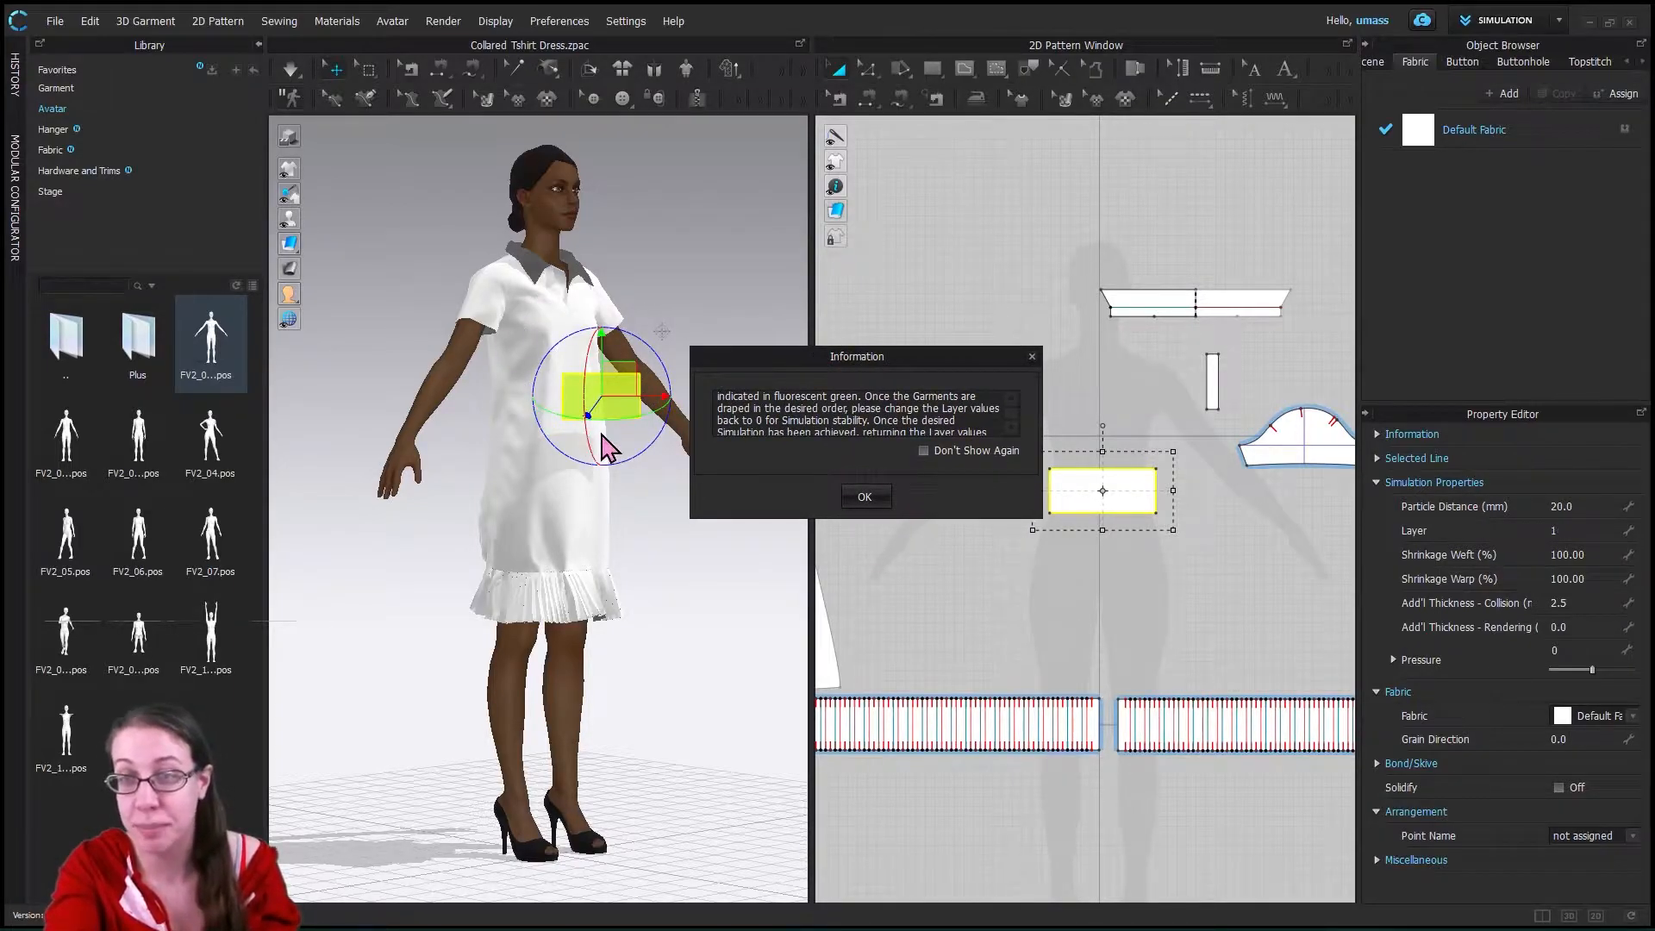
click(866, 496)
click(1099, 522)
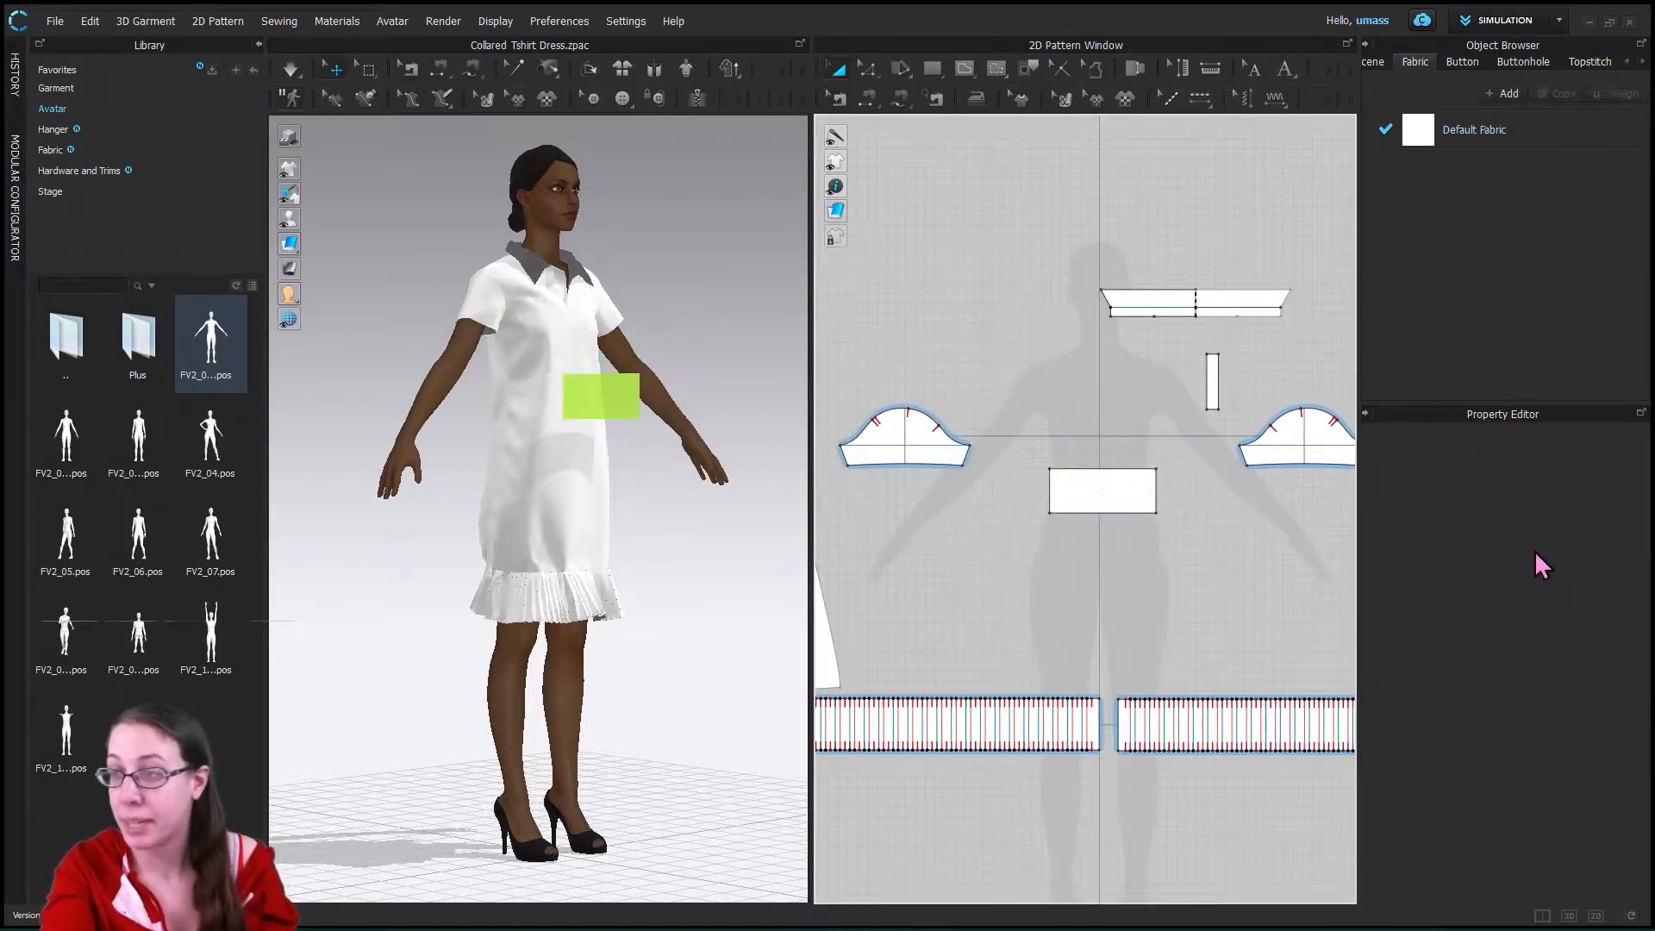
click(611, 393)
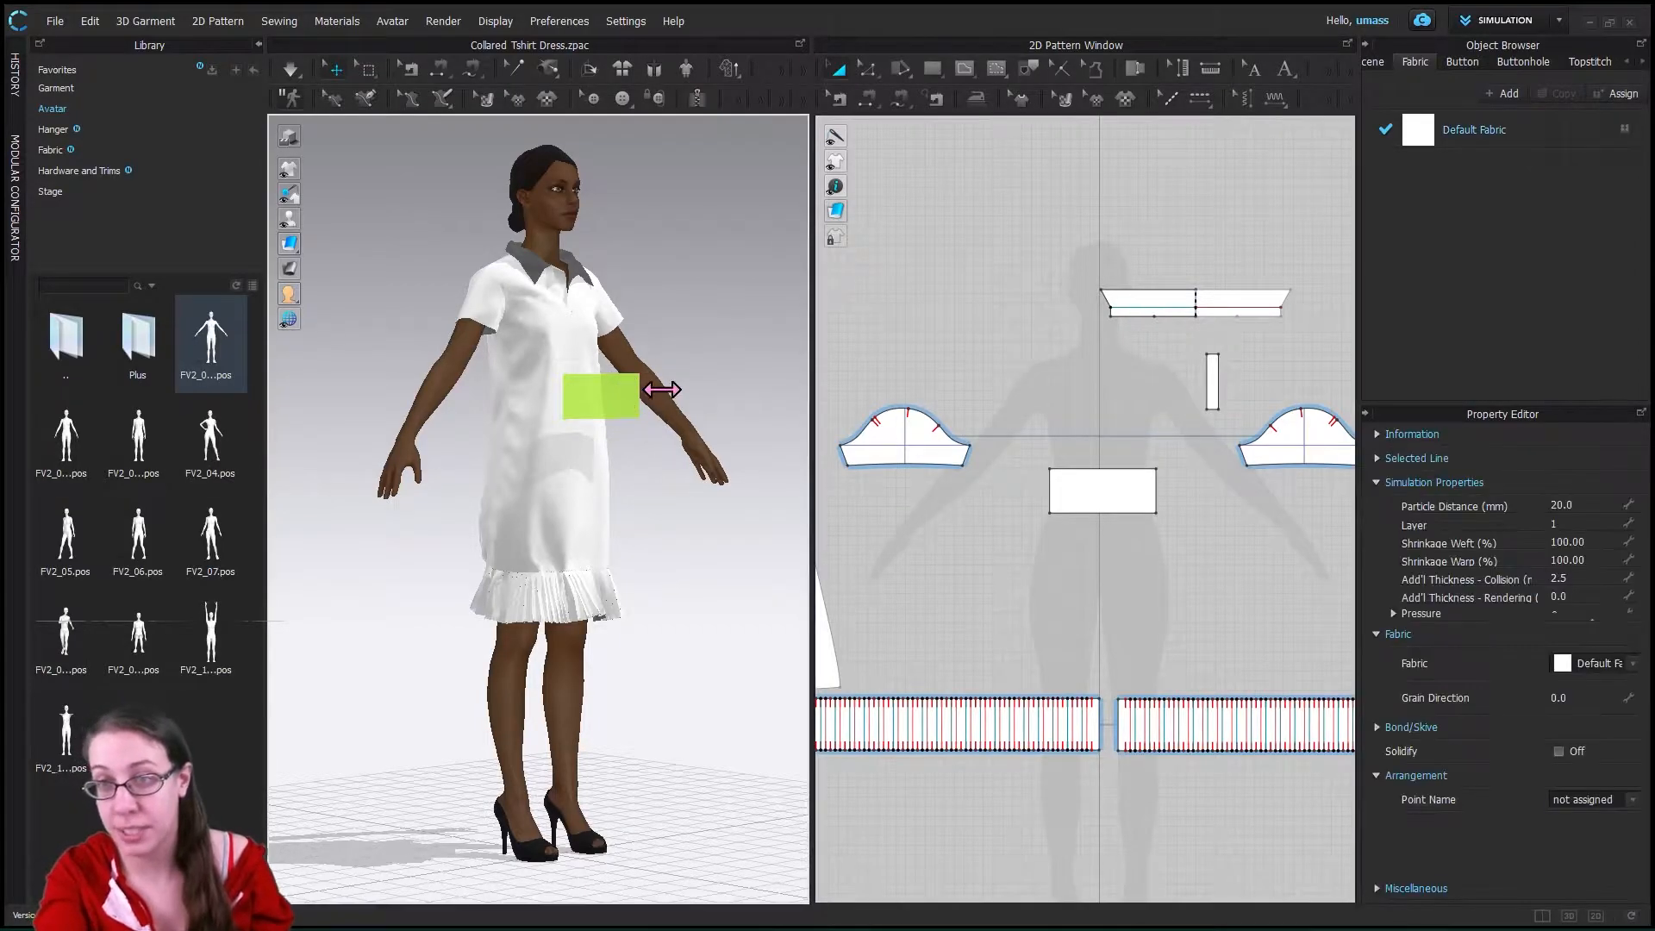
click(1574, 525)
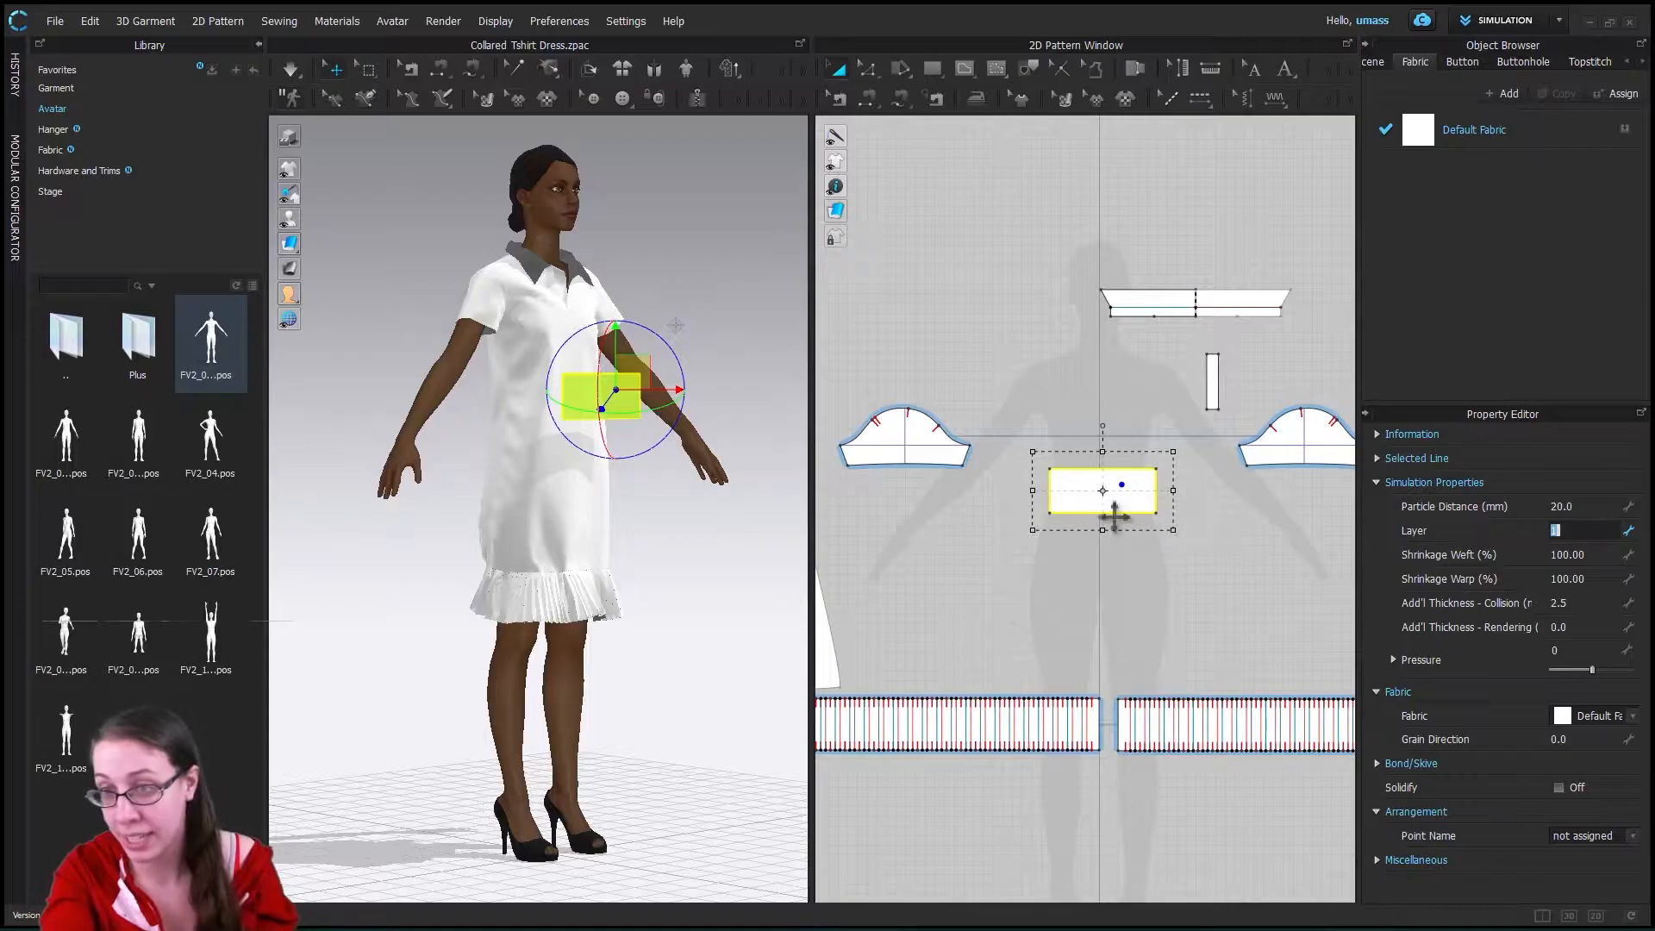
click(1274, 593)
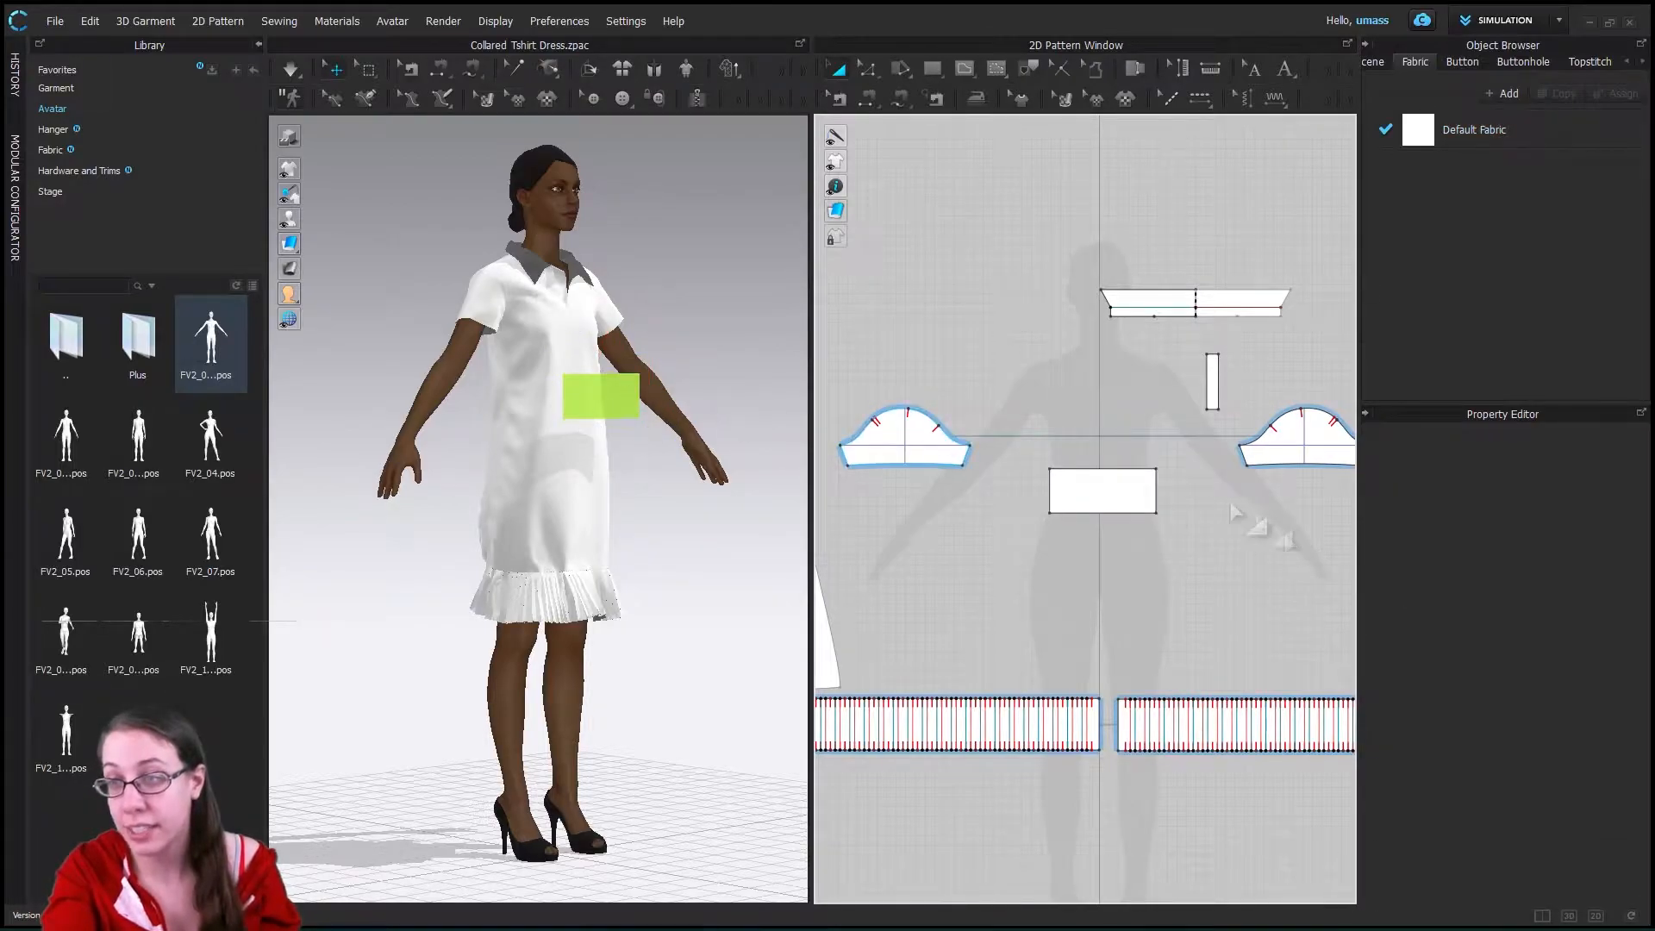
- Duplicate the waist rectangle and place the copy beside the original, to its right in the 2D pattern layout
click(1139, 484)
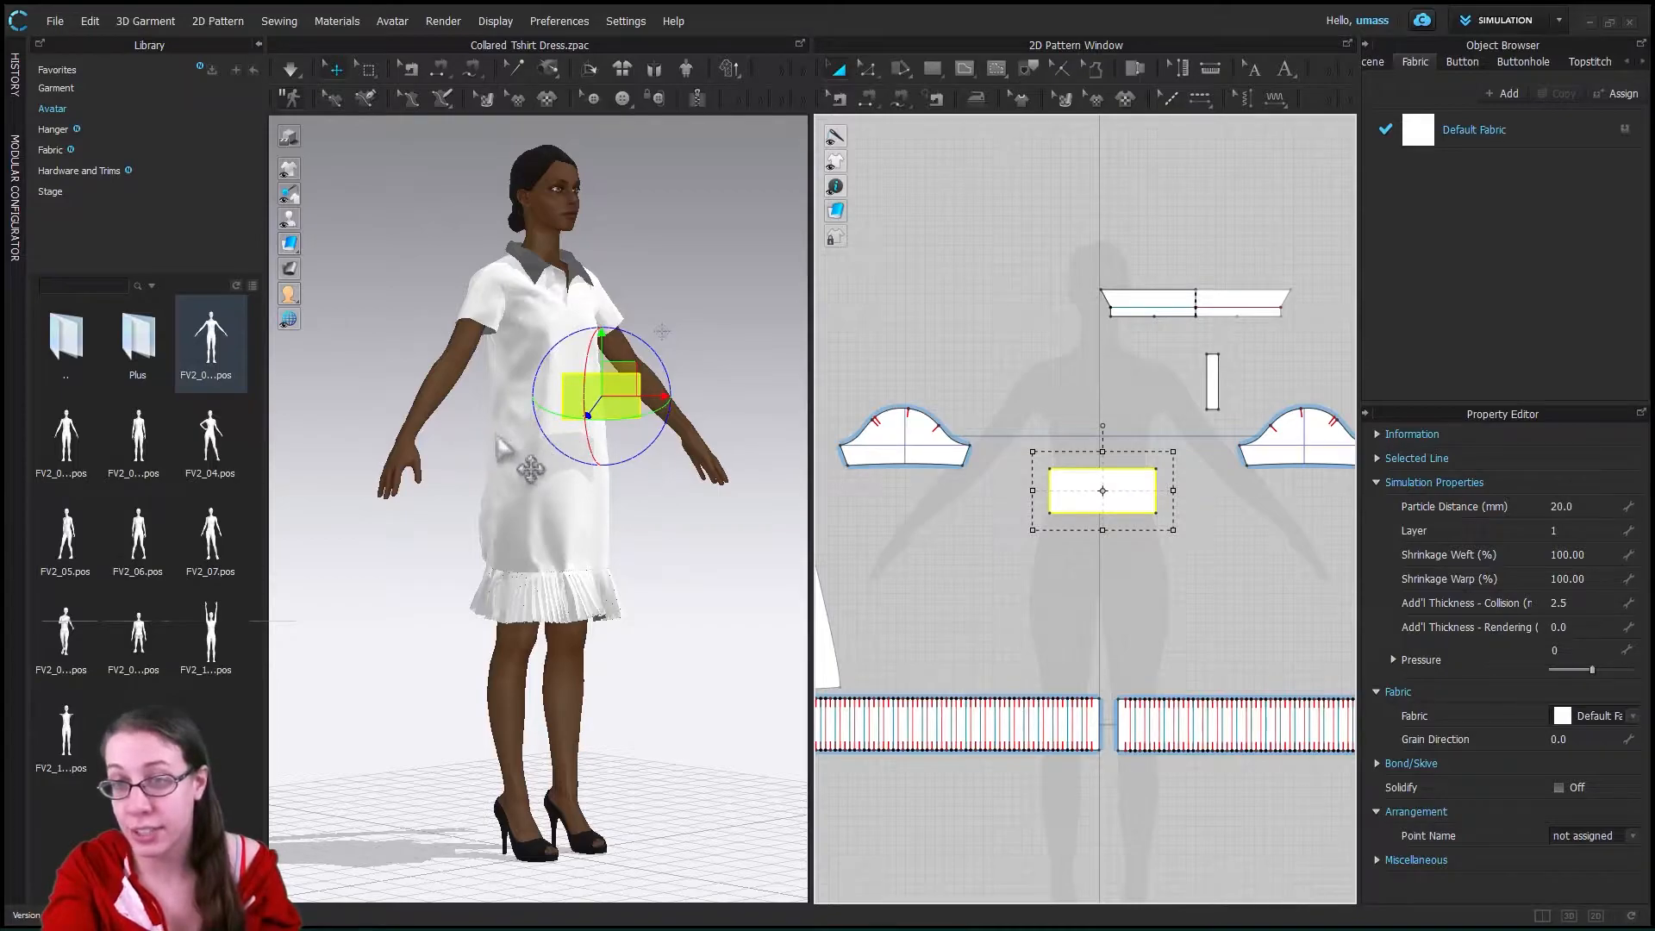
right_drag(540, 454, 502, 460)
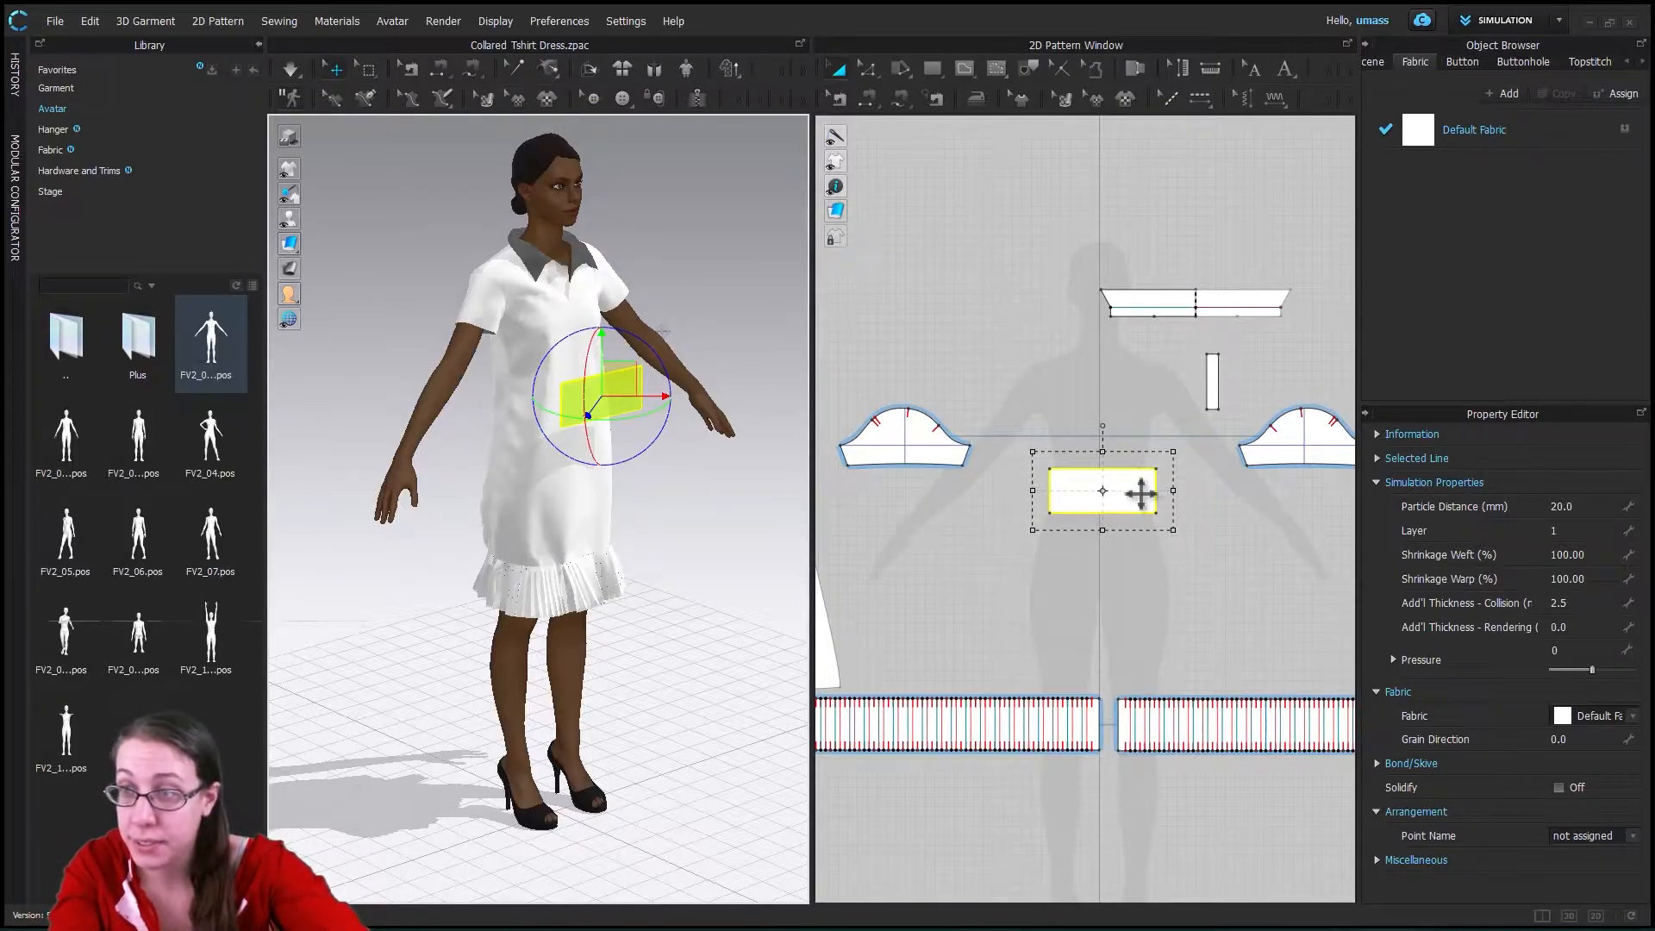
drag(1142, 491, 1246, 491)
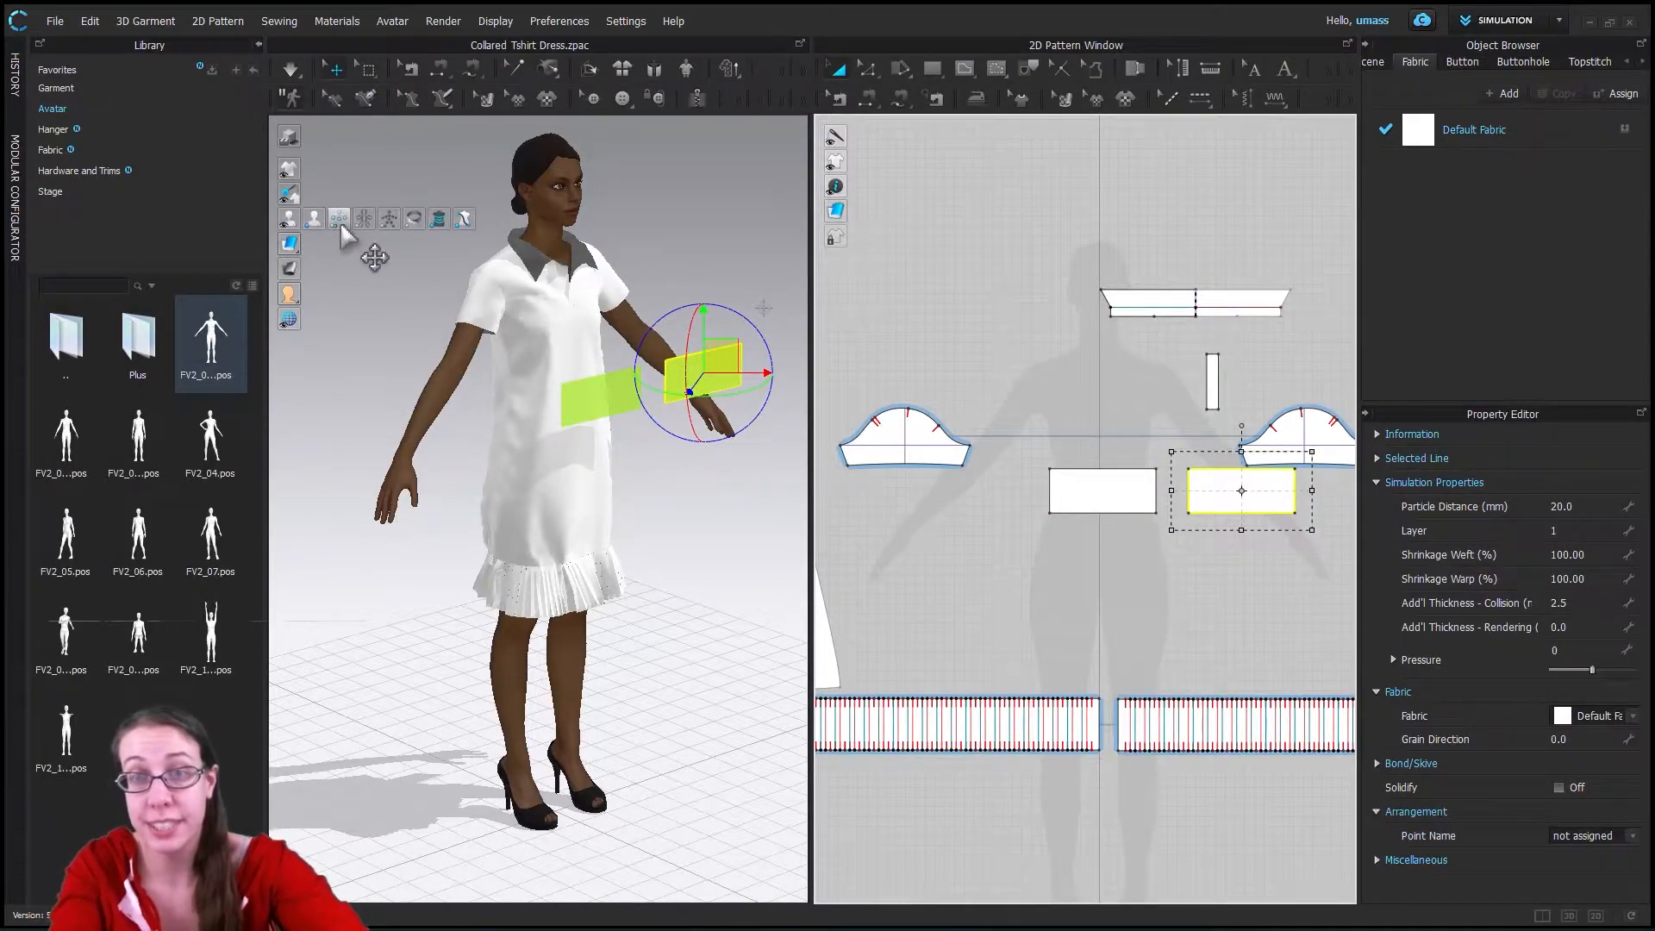
- Show the avatar's arrangement points and place the copied rectangle at the center back point near the waist
key(shift+f)
right_drag(395, 545, 552, 470)
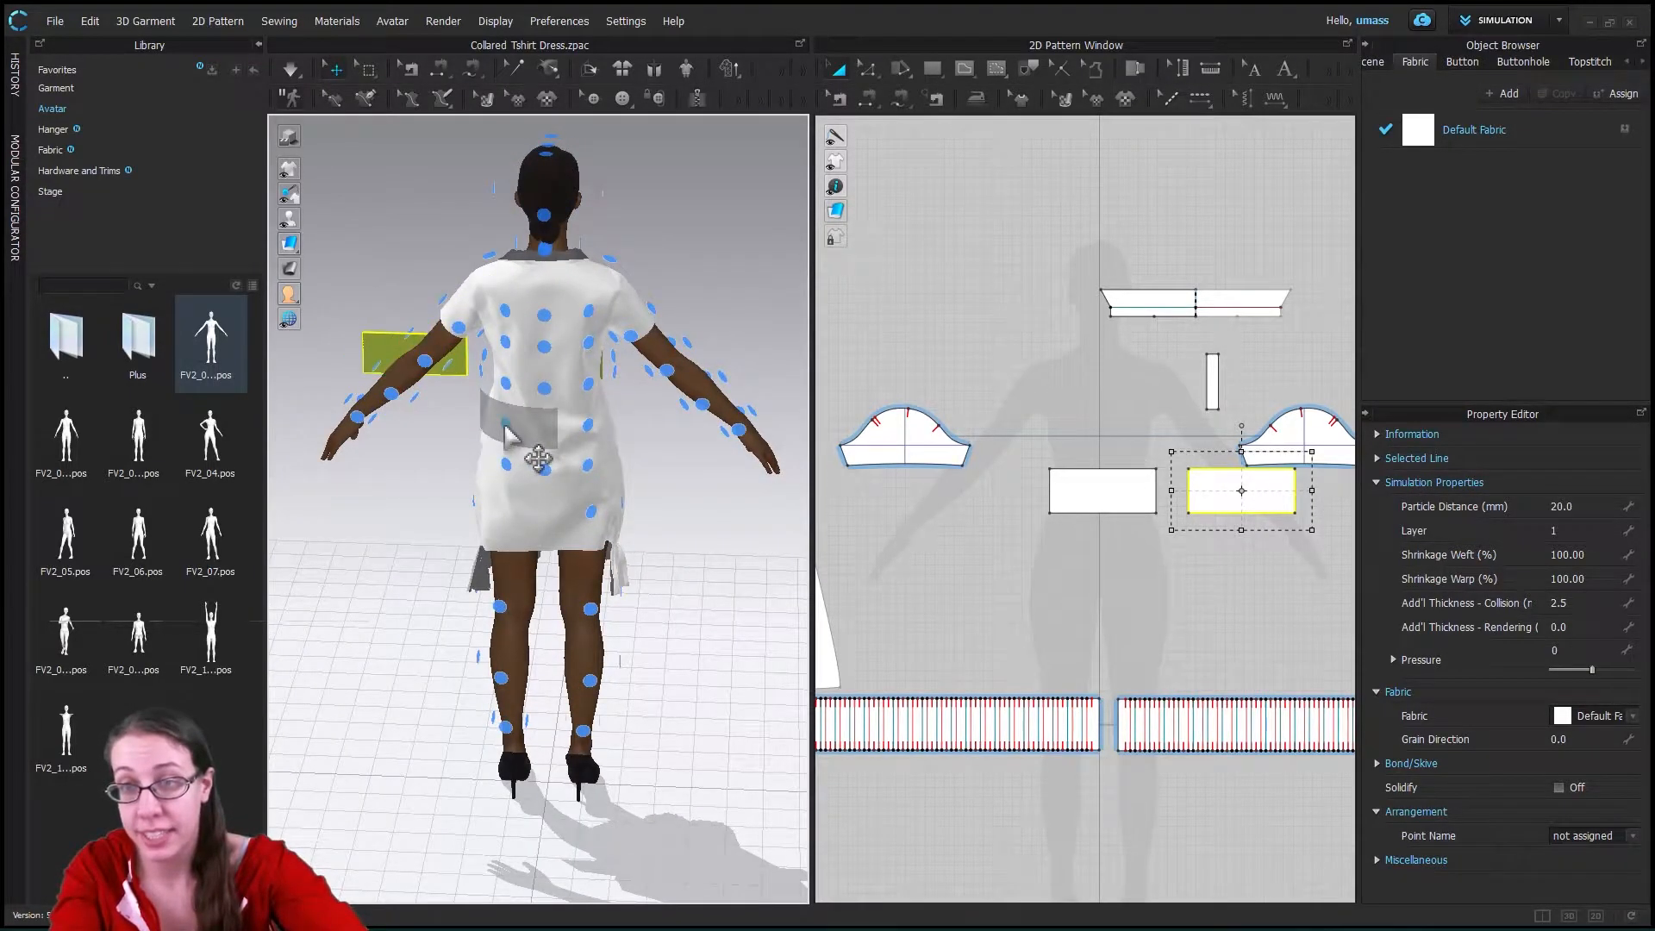
click(510, 431)
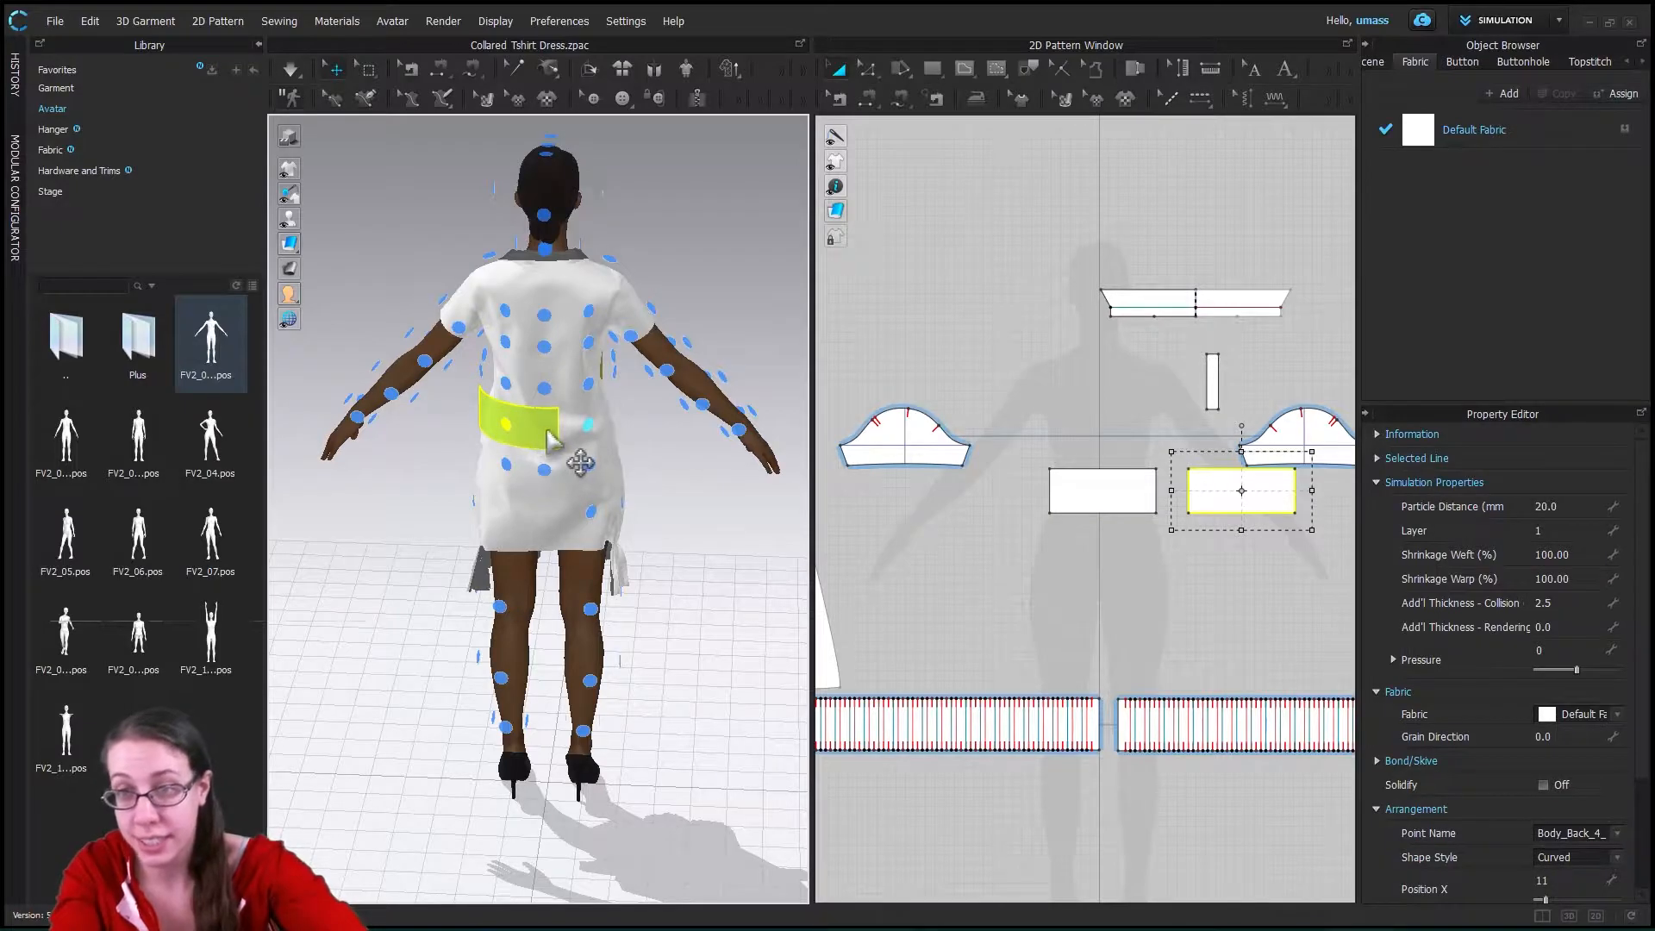
click(539, 427)
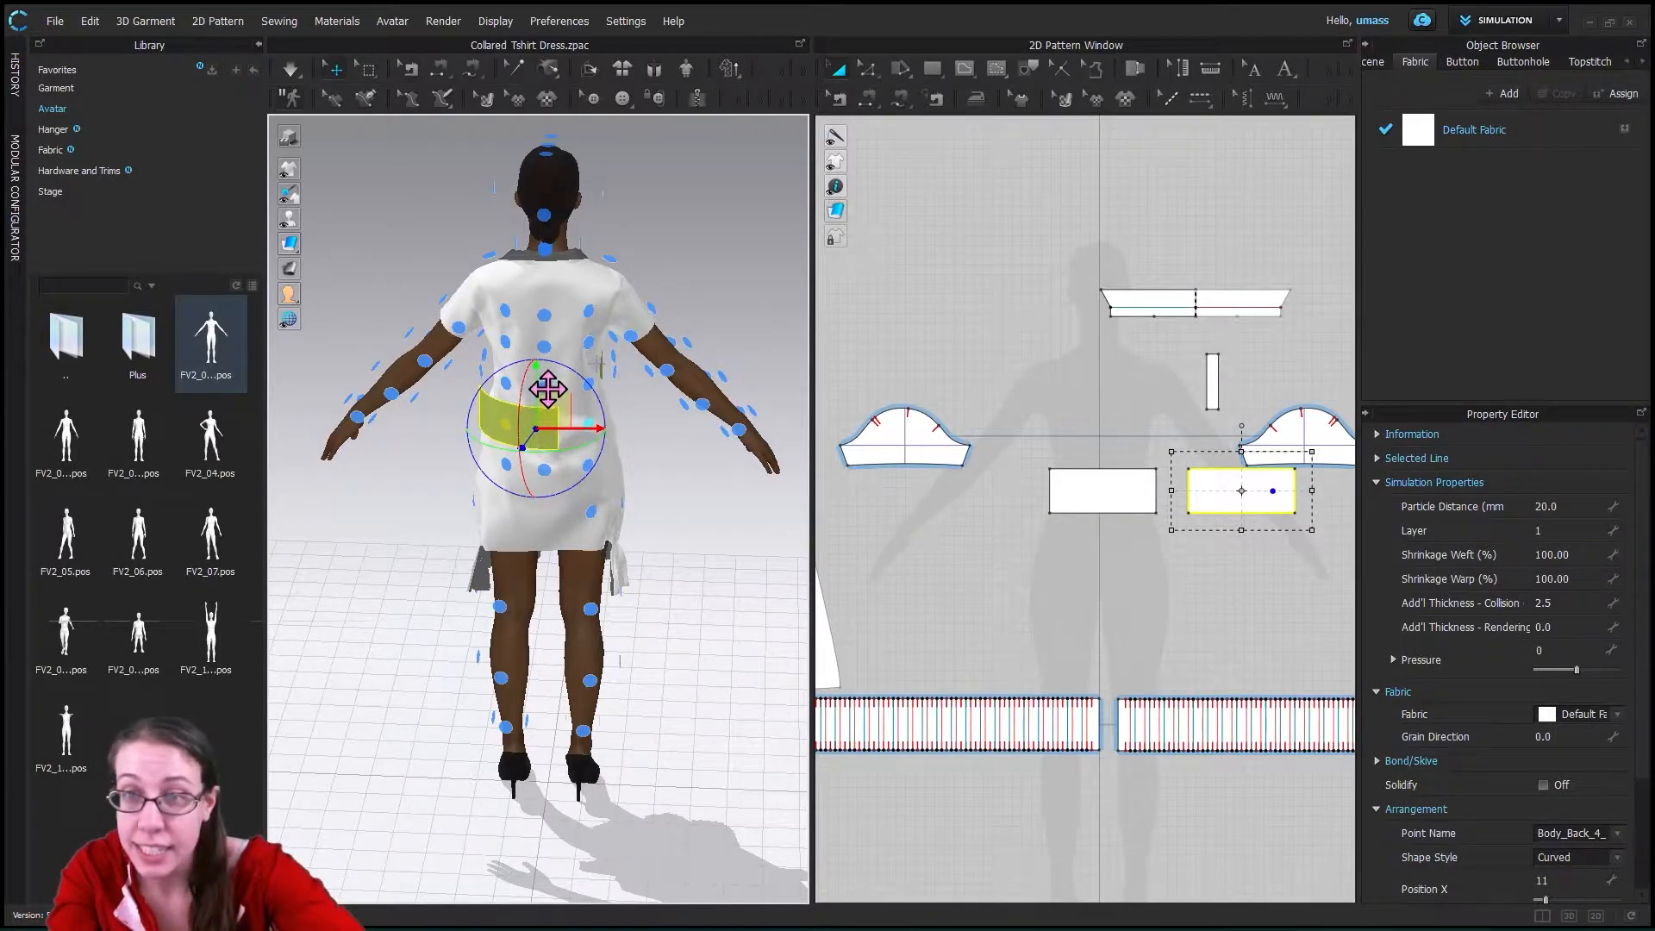
drag(579, 422, 572, 368)
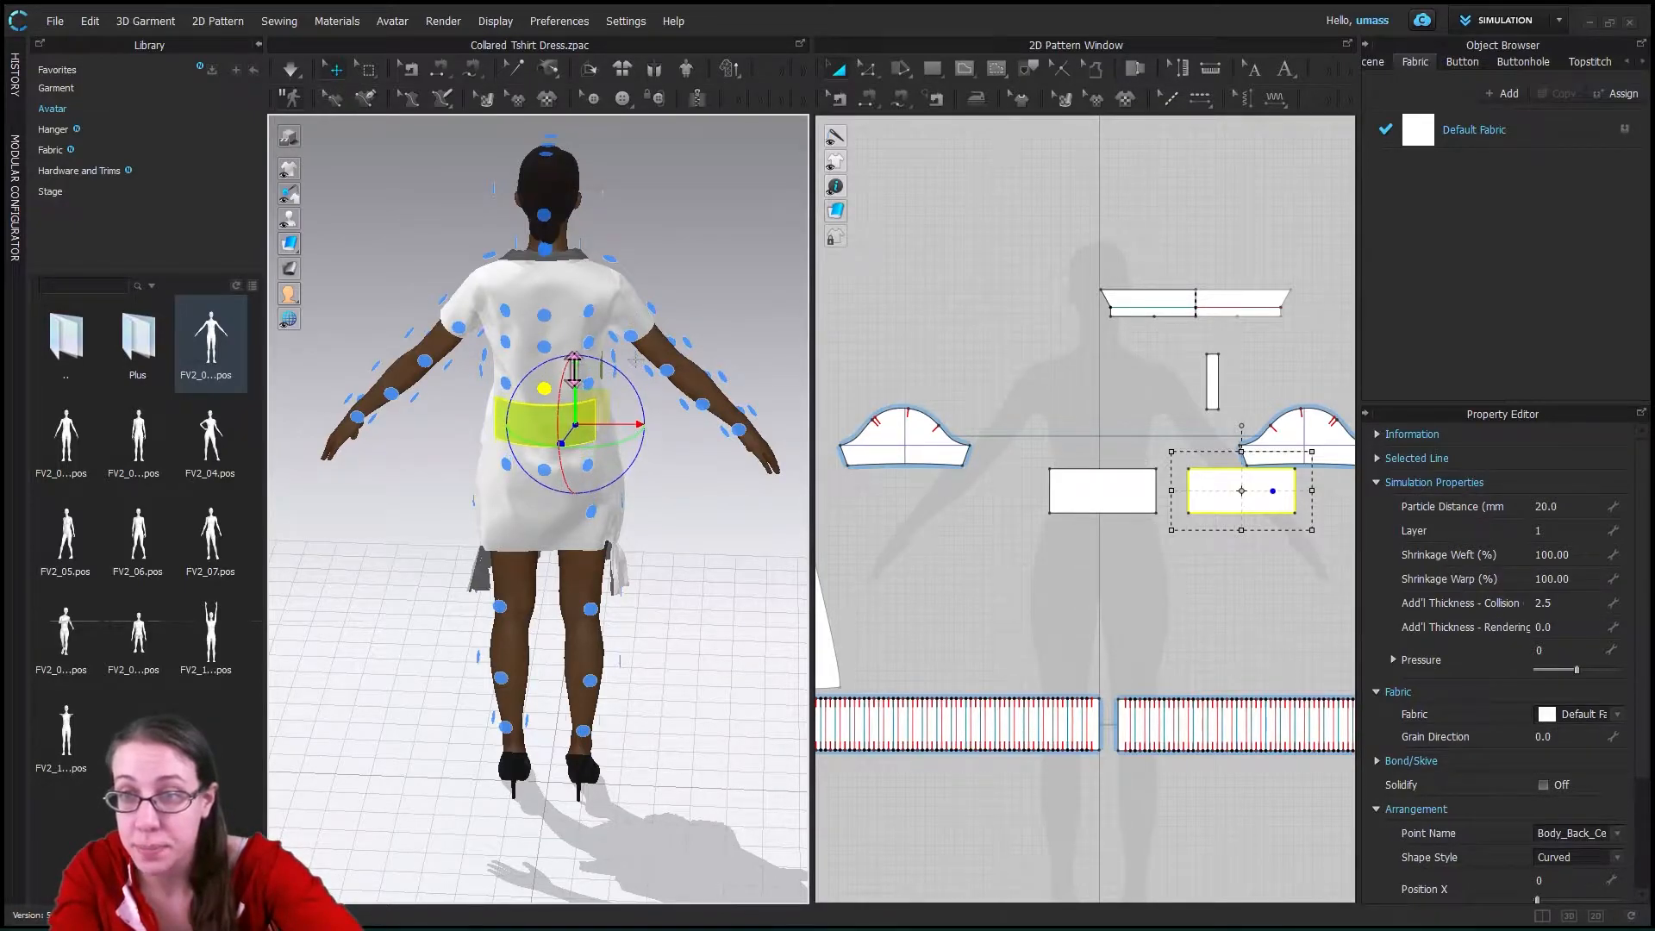
right_drag(609, 509, 406, 535)
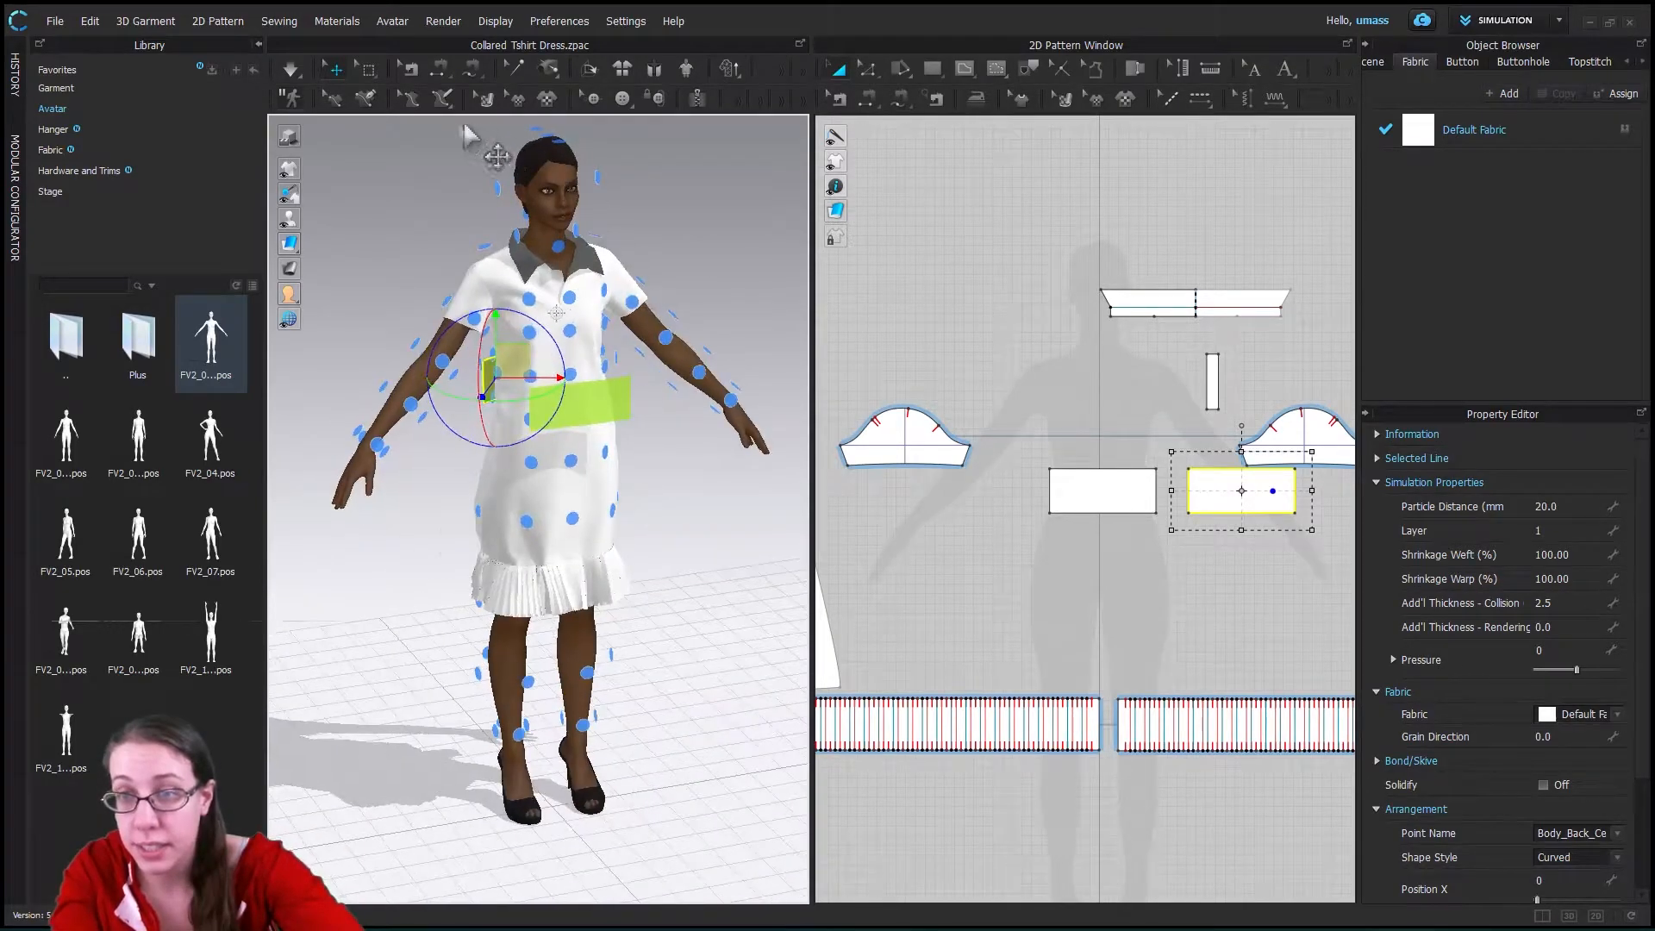
- Sew the short side edges of the front and back waist rectangles together on both sides and start the simulation
click(899, 100)
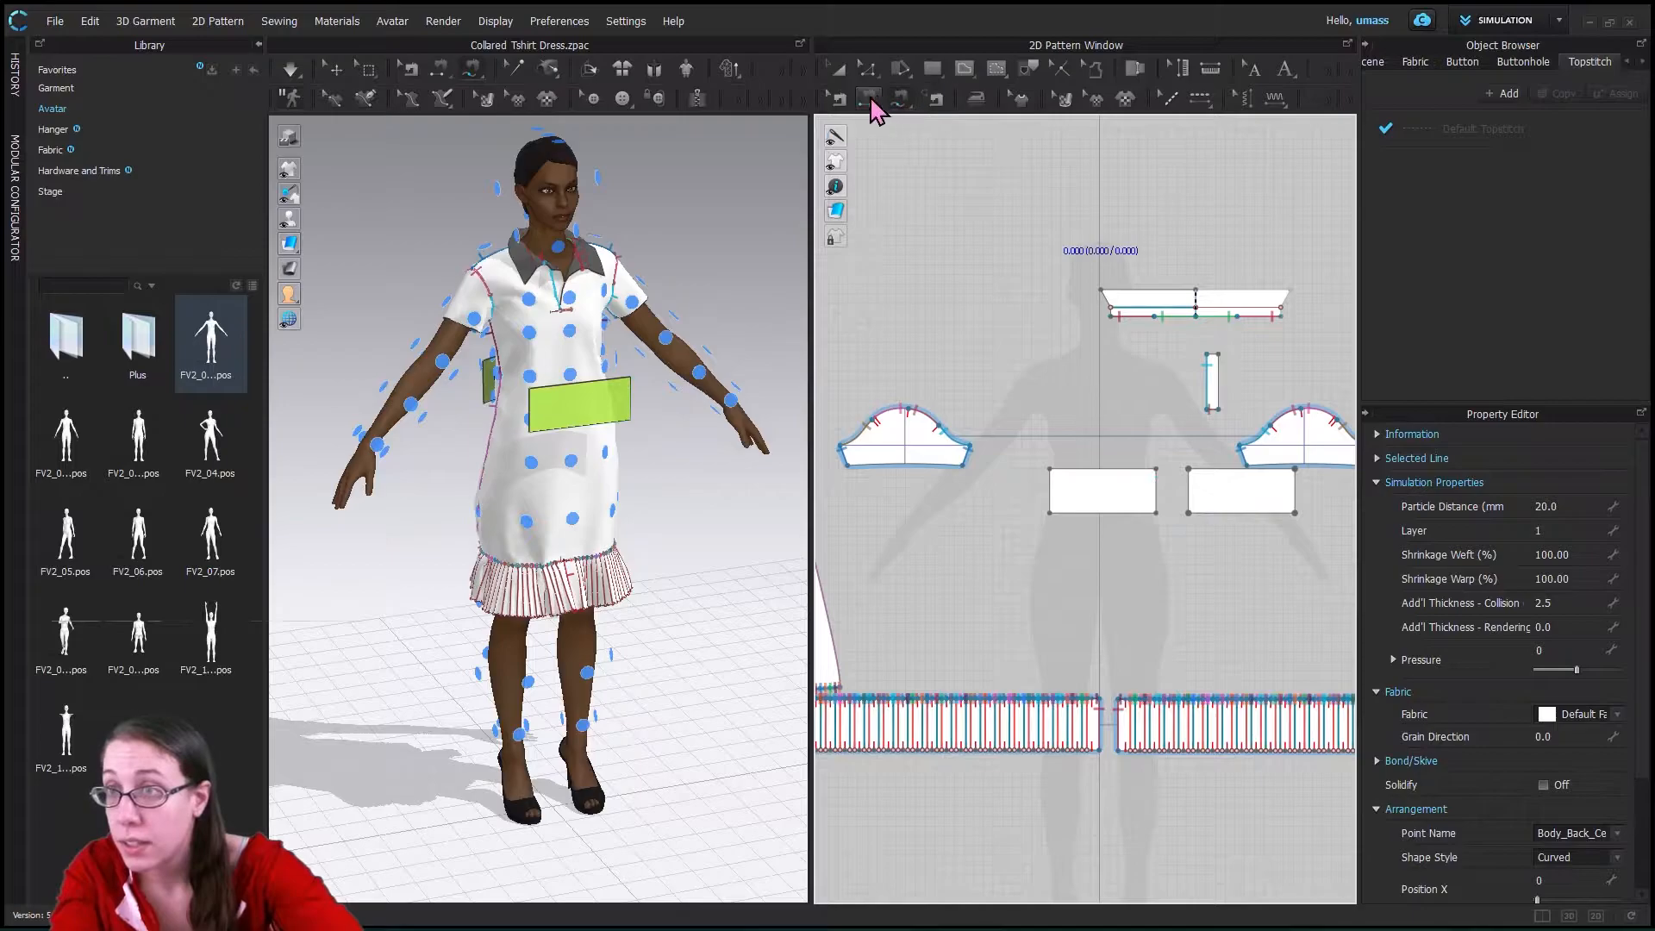
click(1194, 498)
click(1296, 498)
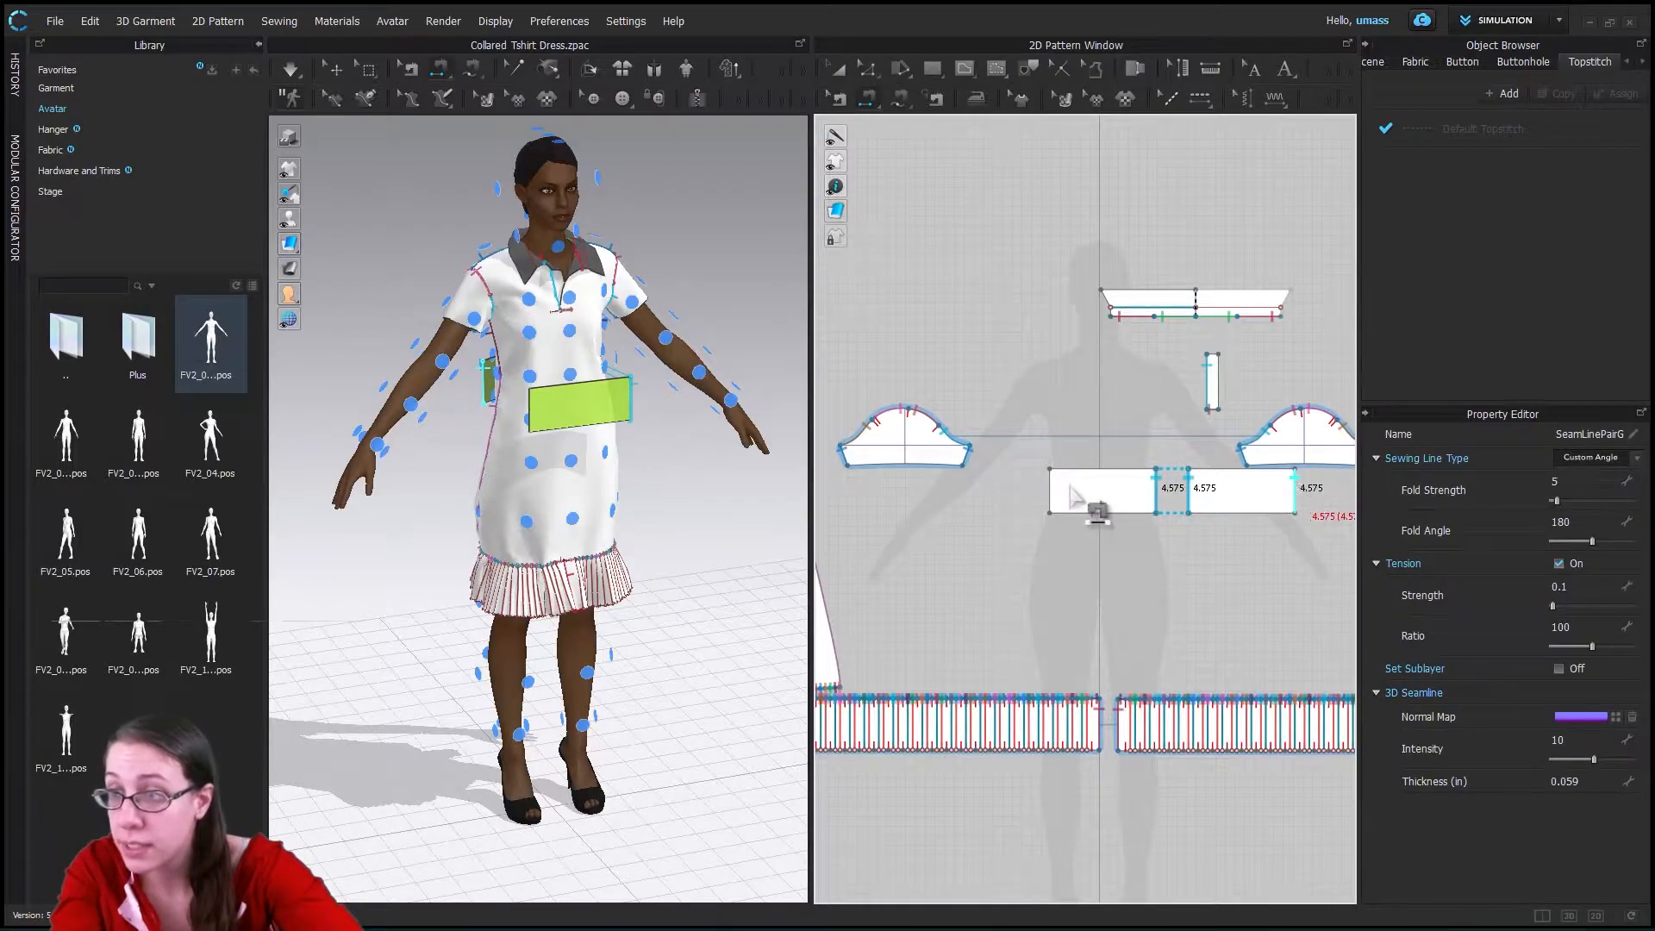
click(1051, 499)
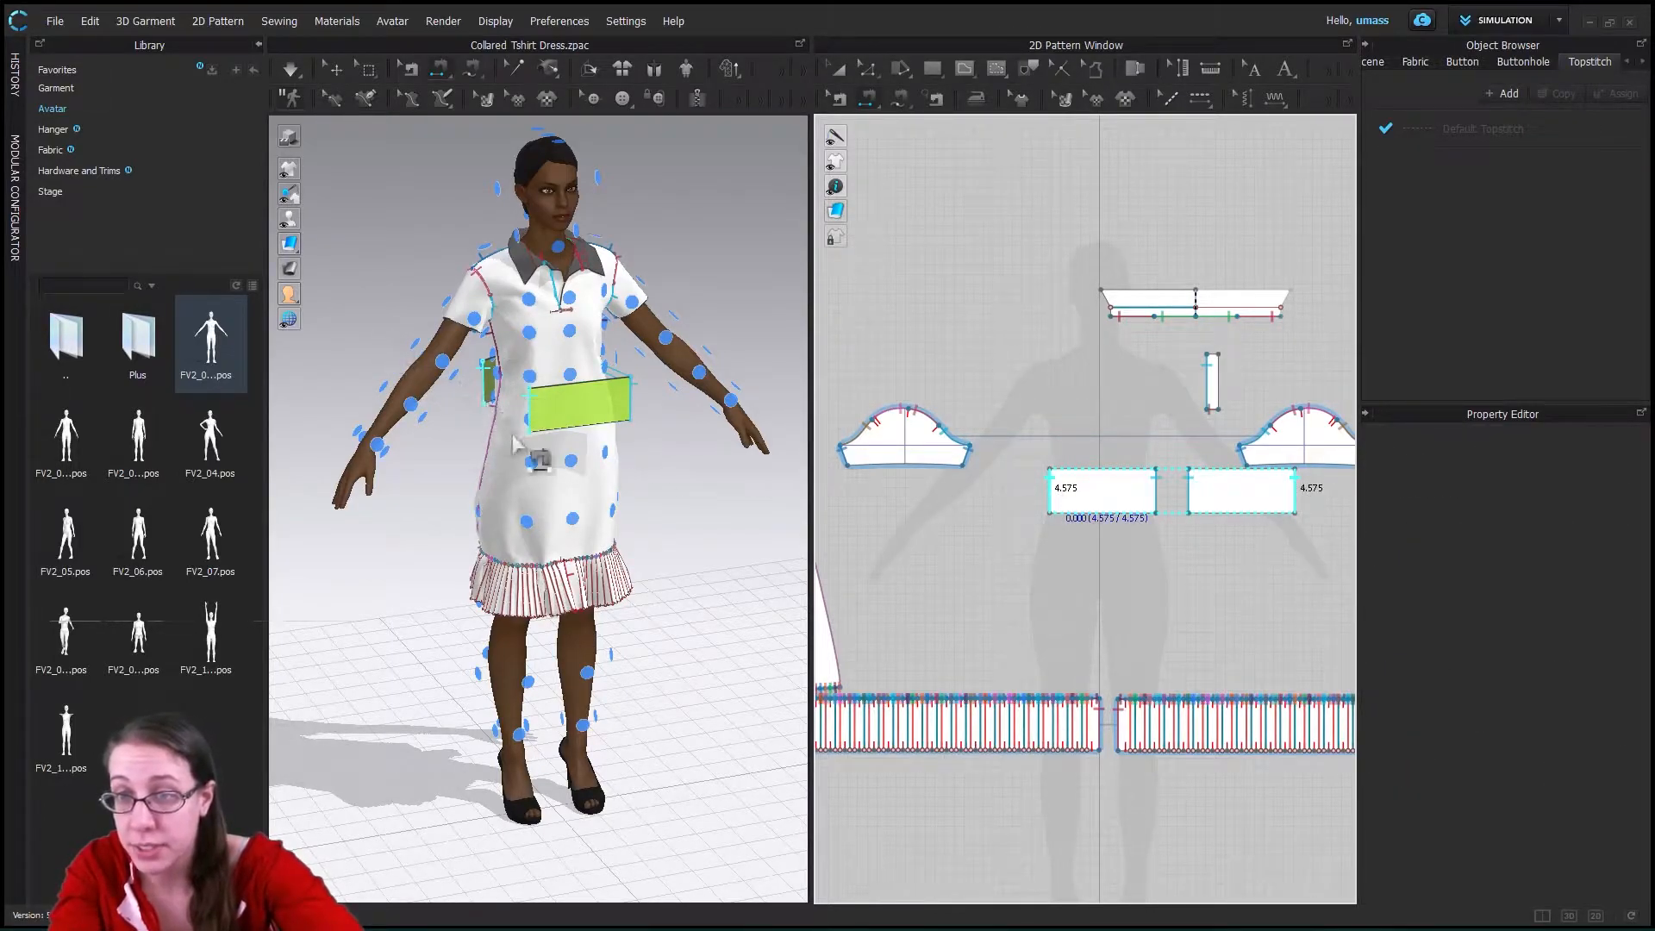
click(292, 71)
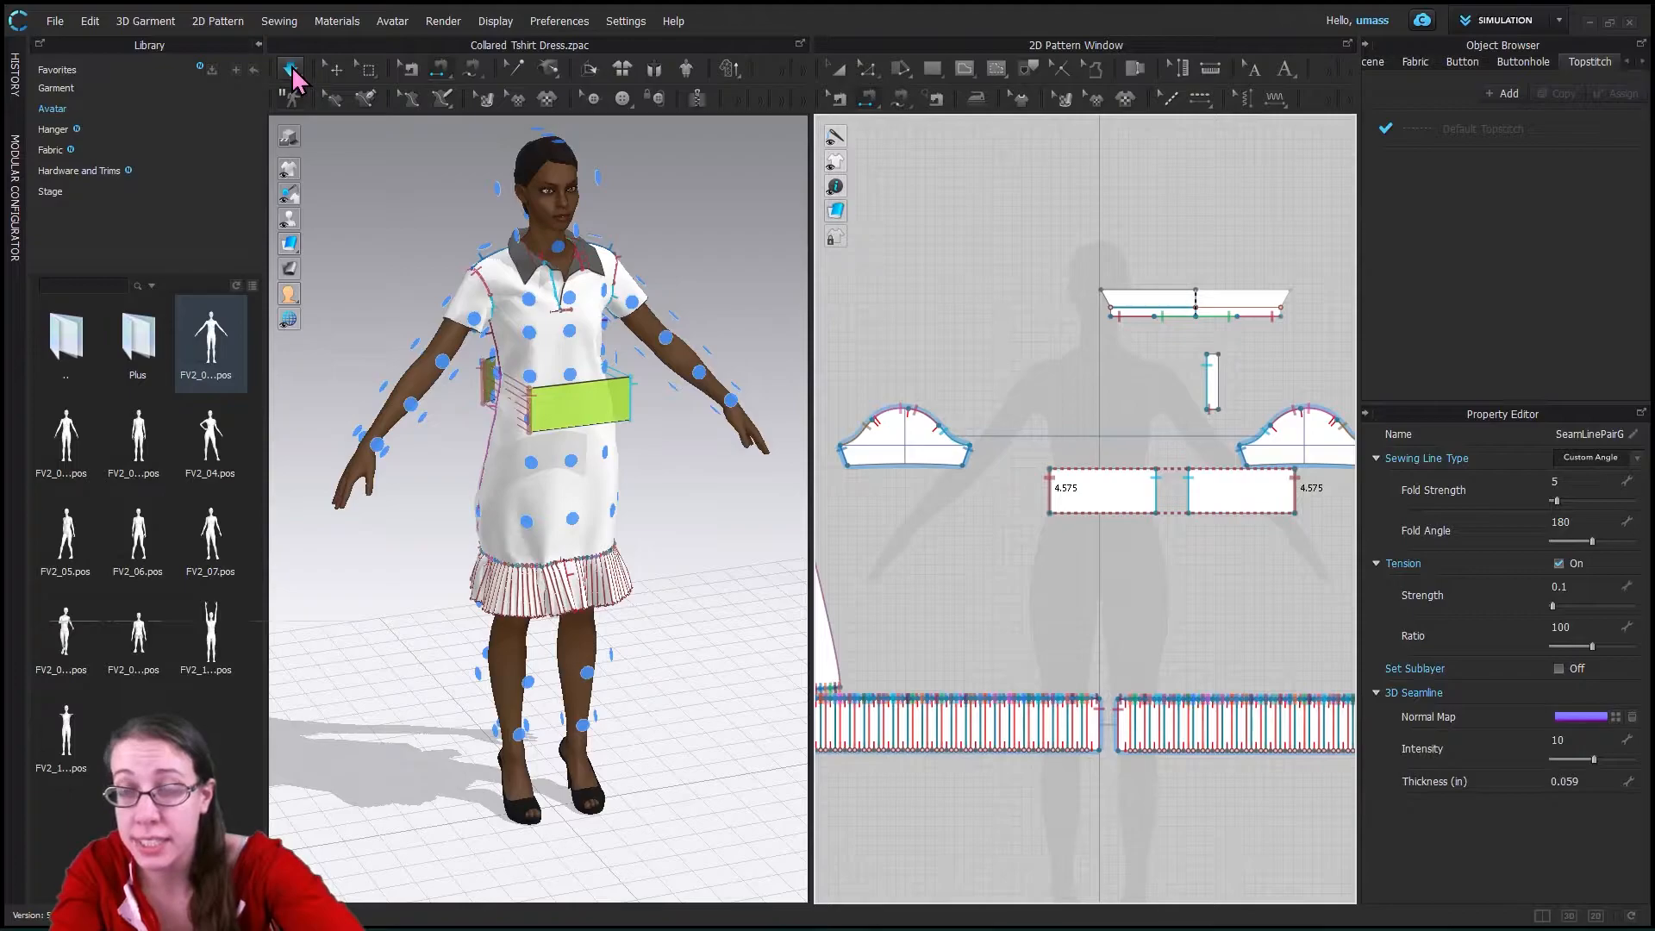
- Simulate the garment so the sewn waist rectangles drape as a band over the dress
click(314, 81)
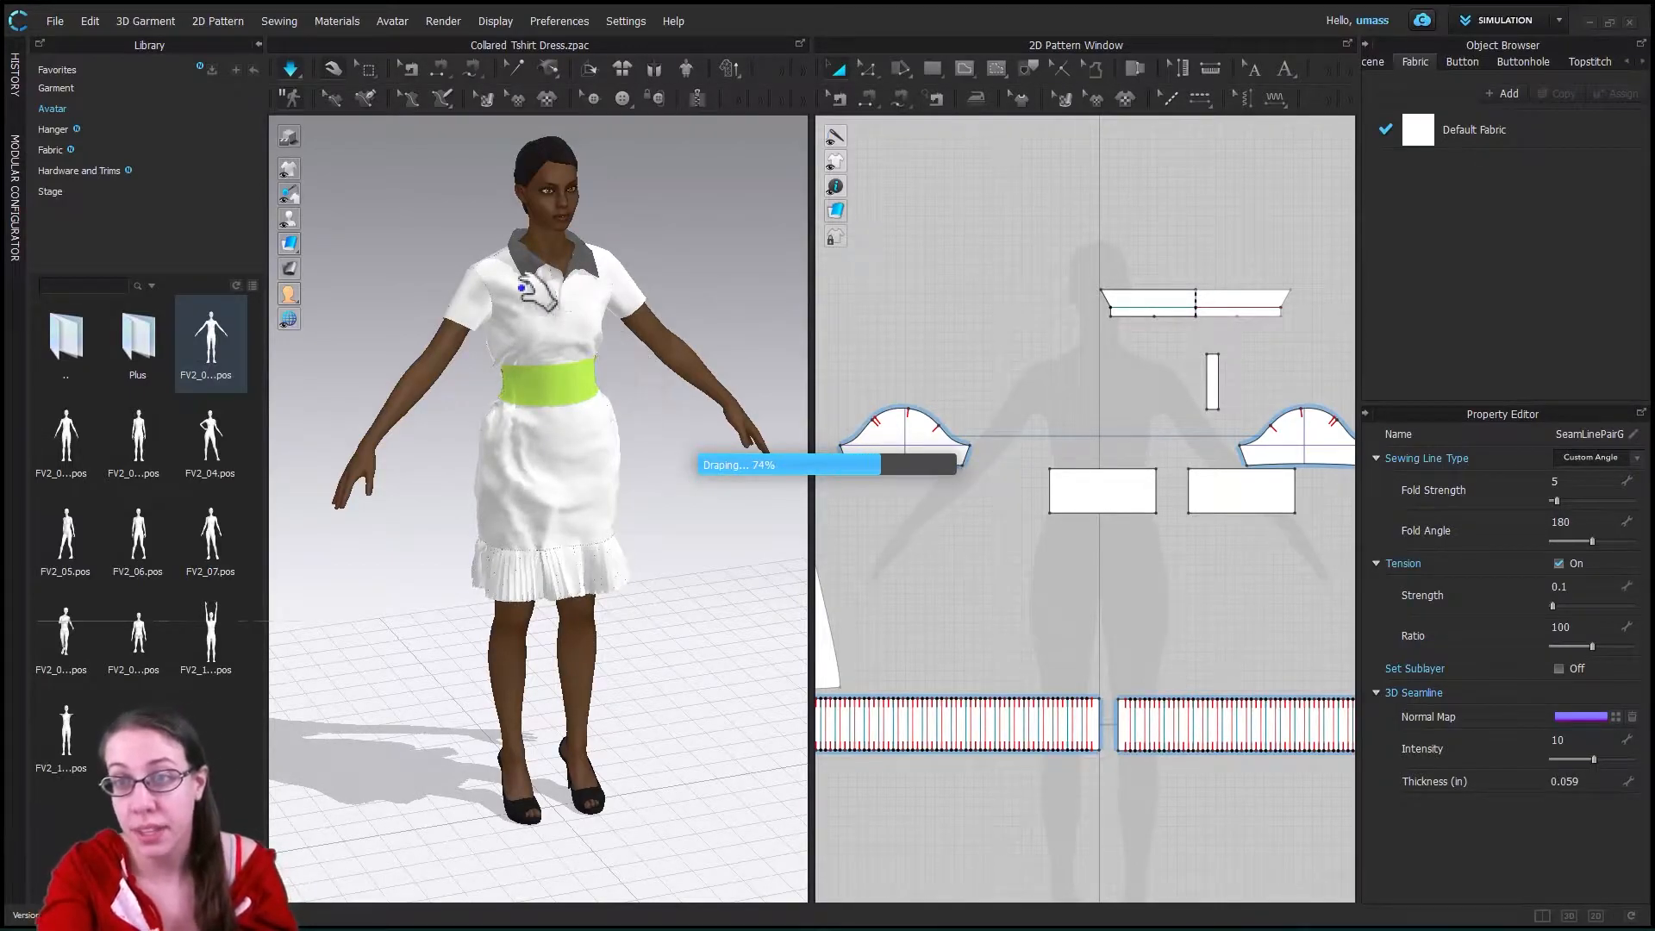
right_drag(701, 462, 575, 388)
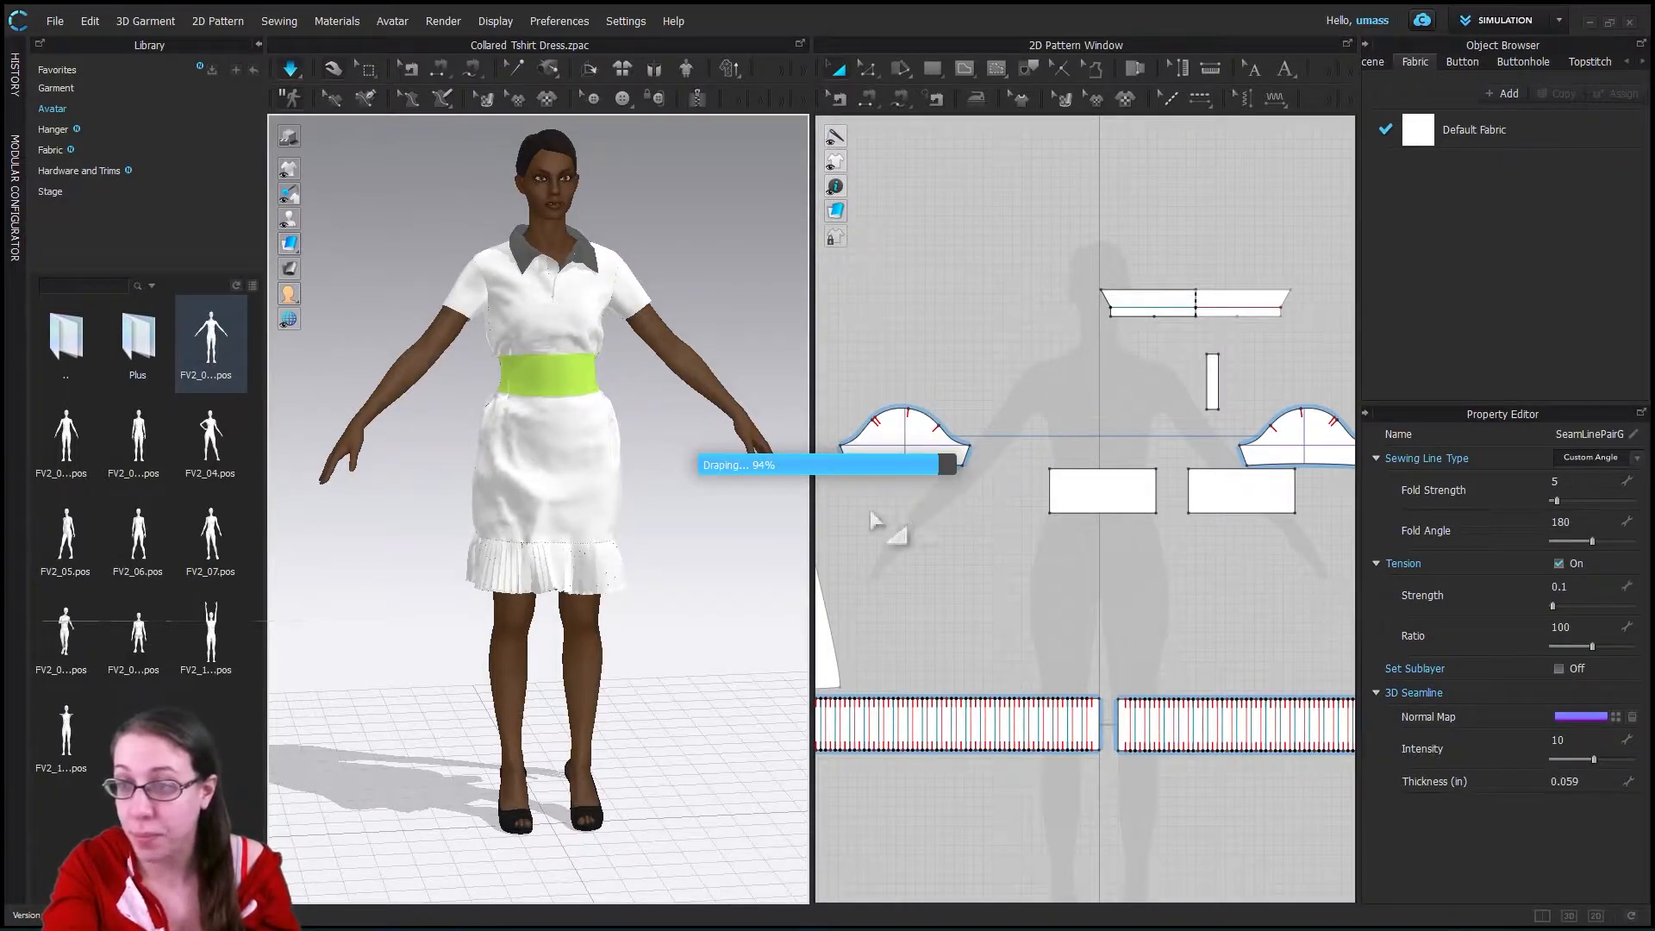
right_drag(713, 474, 345, 453)
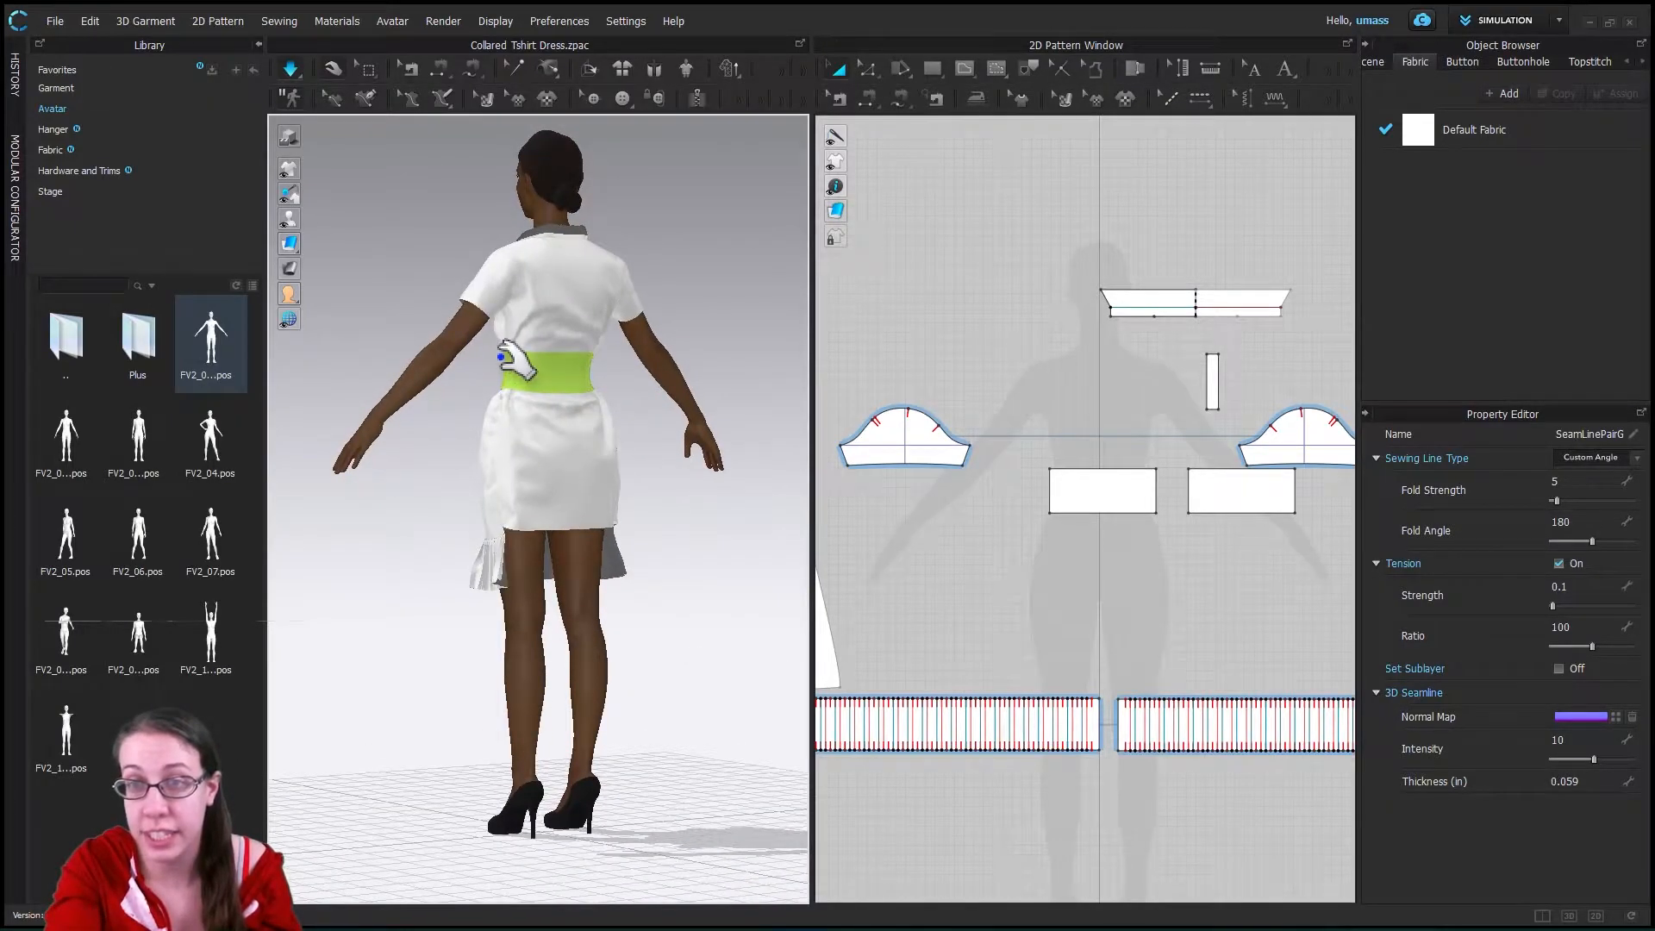
scroll(540, 359, down, 1)
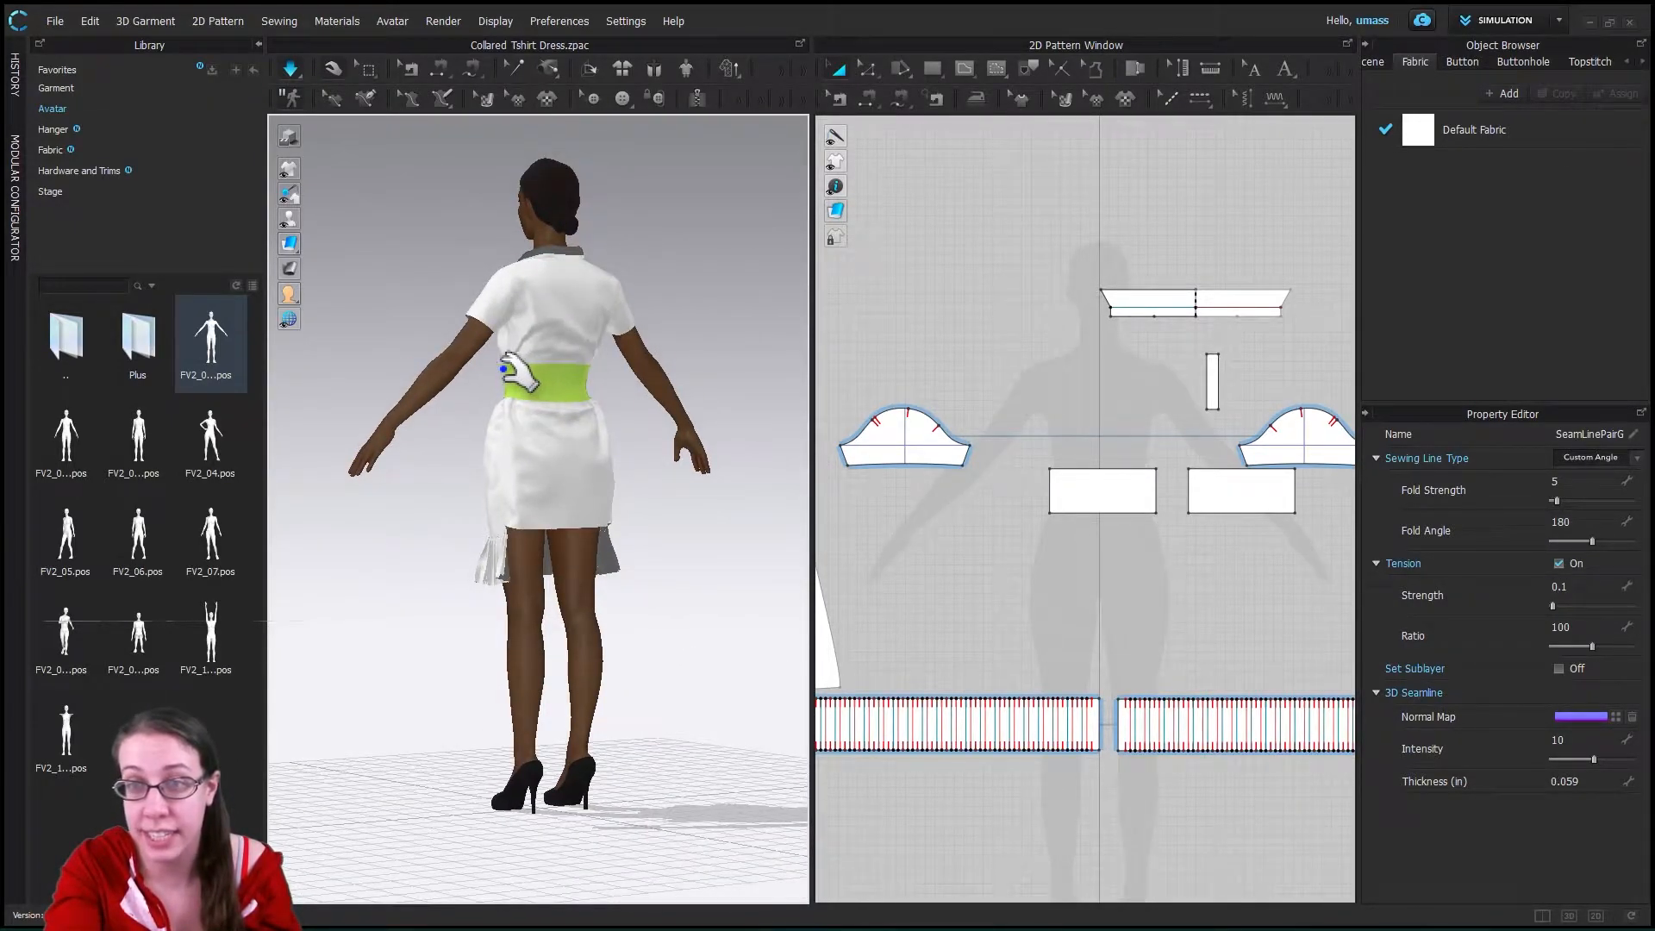
- Examine the draped waistband up close from the back, front and side of the avatar
click(500, 373)
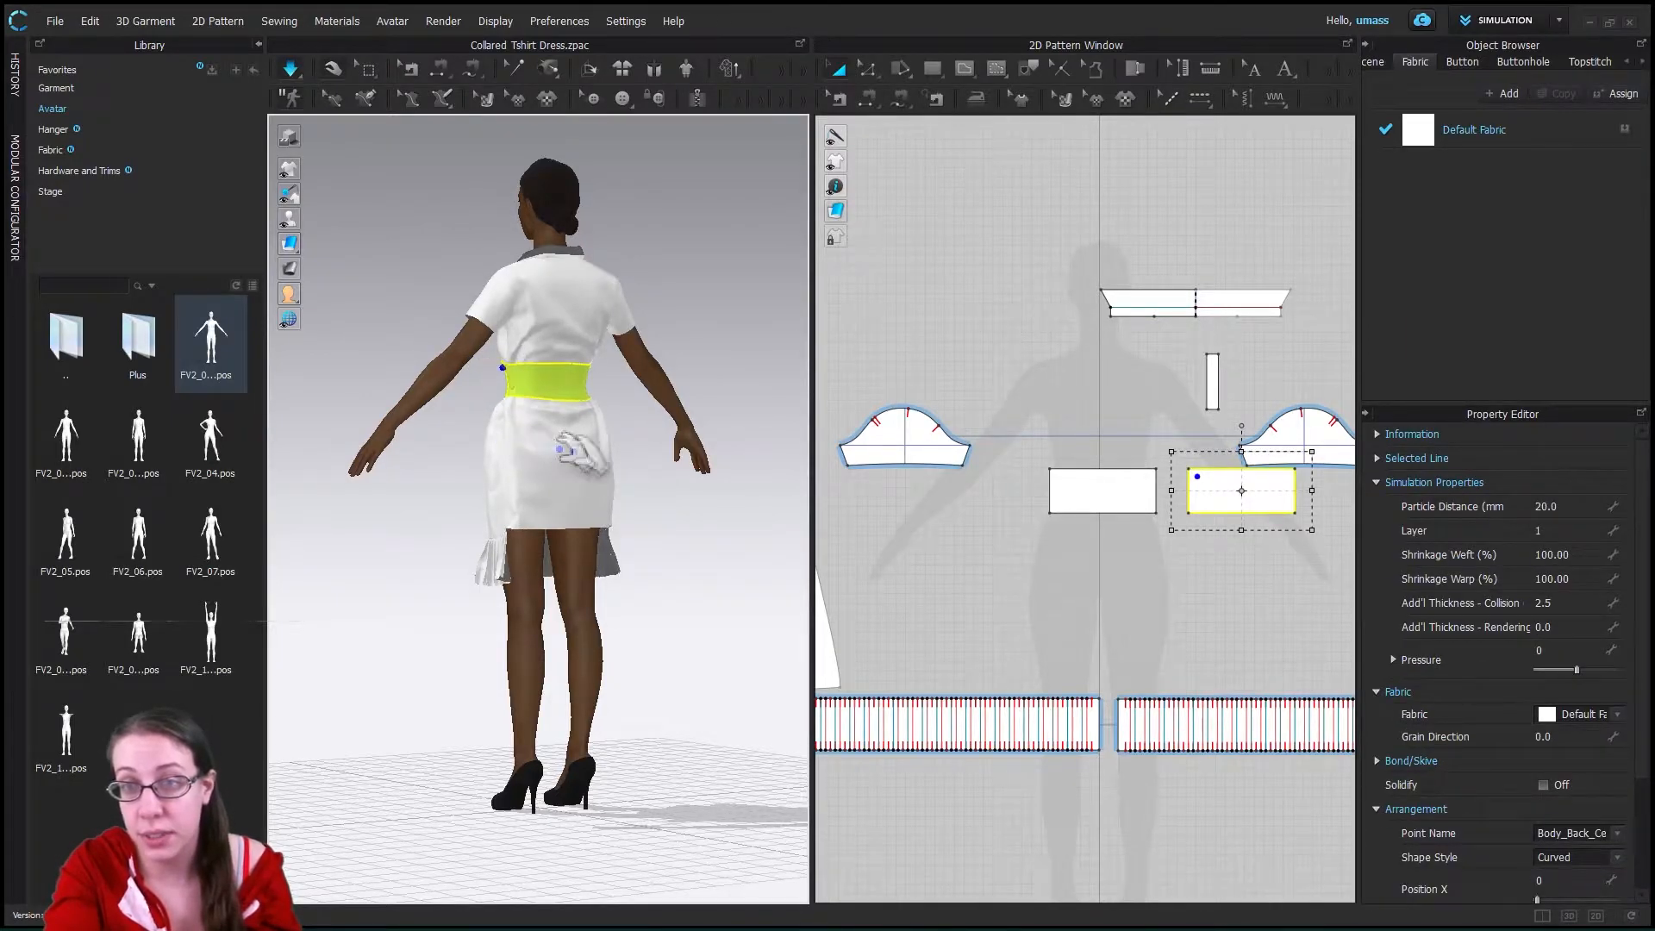
right_drag(660, 457, 534, 374)
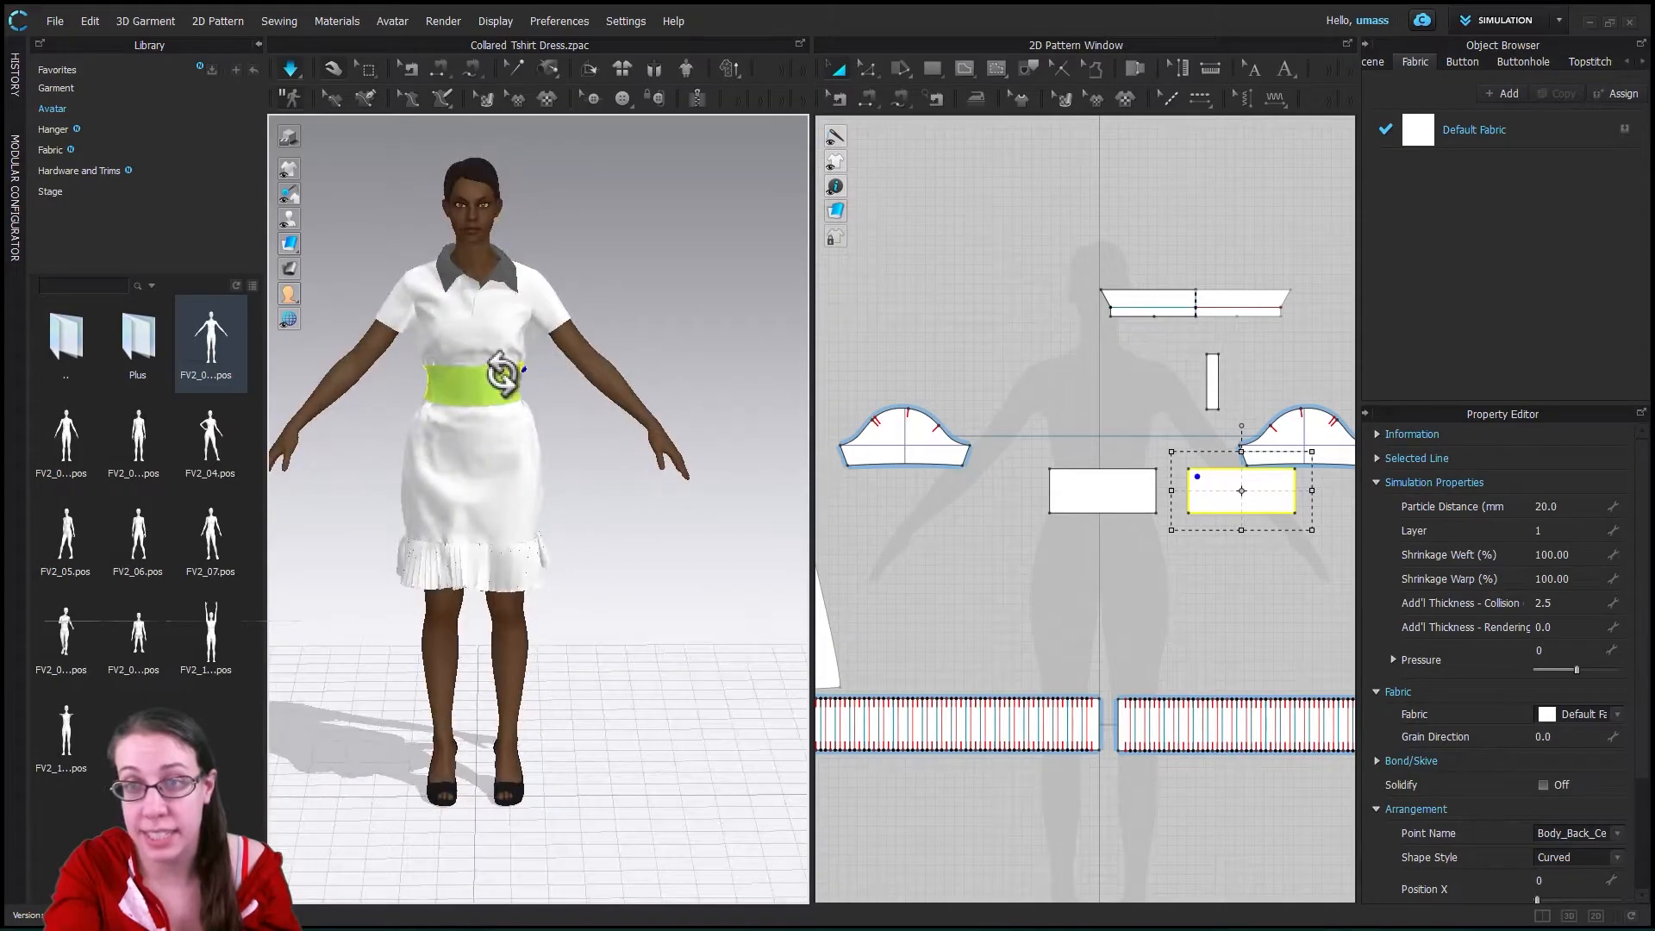
scroll(503, 385, down, 2)
scroll(503, 386, down, 3)
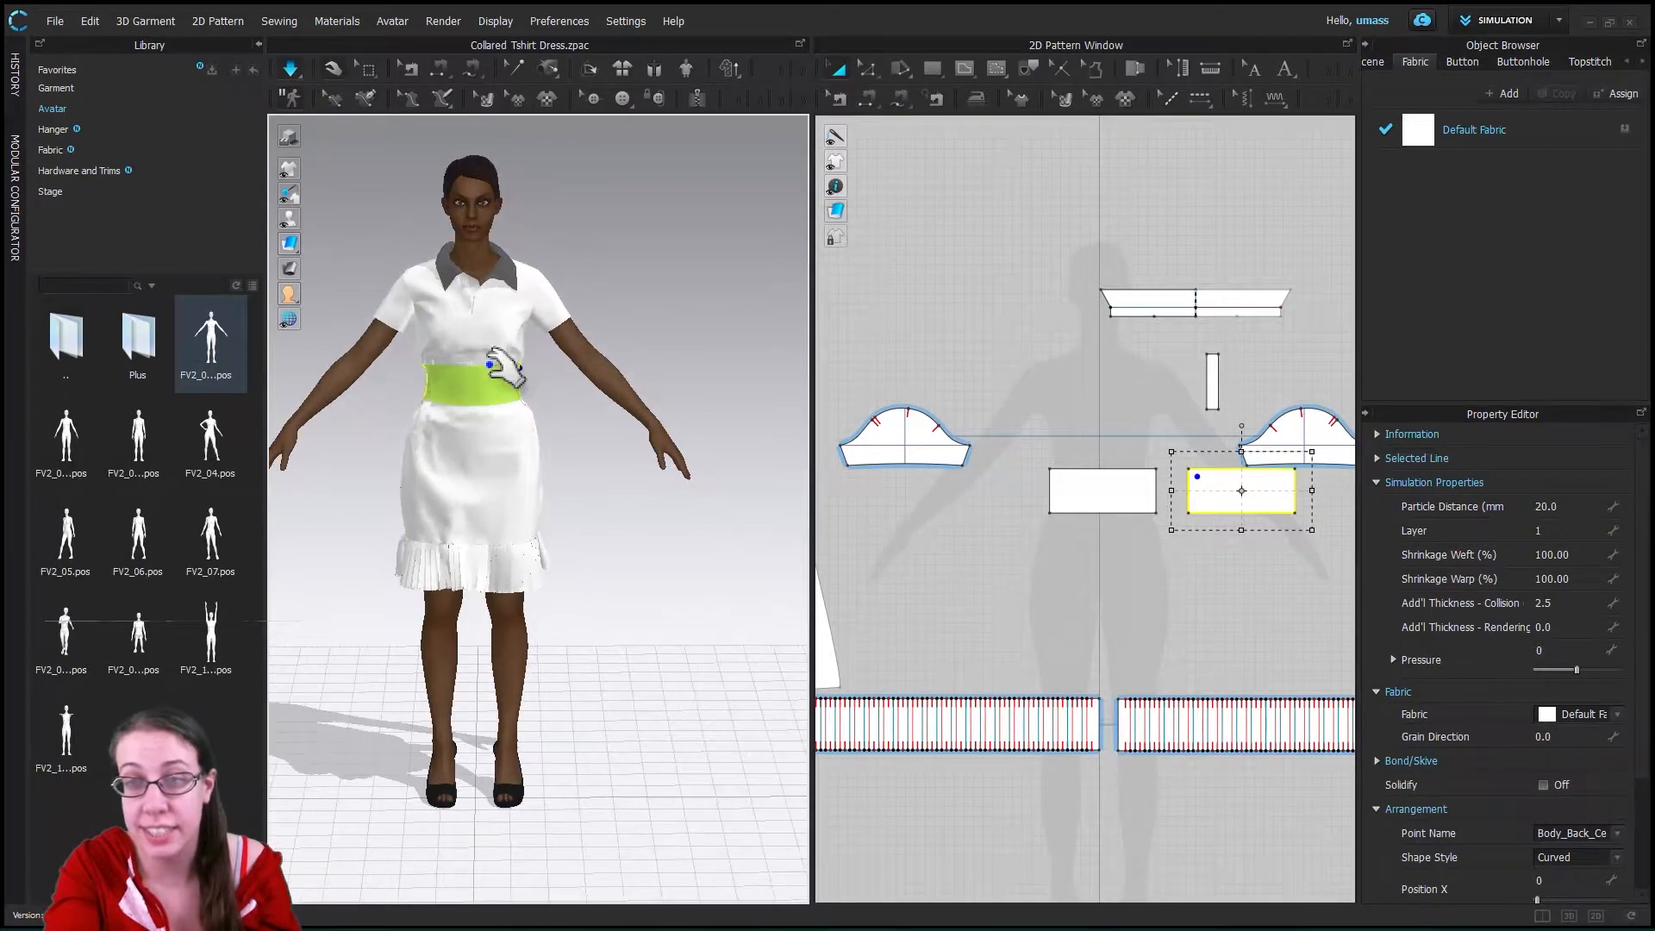
scroll(500, 367, up, 4)
scroll(500, 370, up, 2)
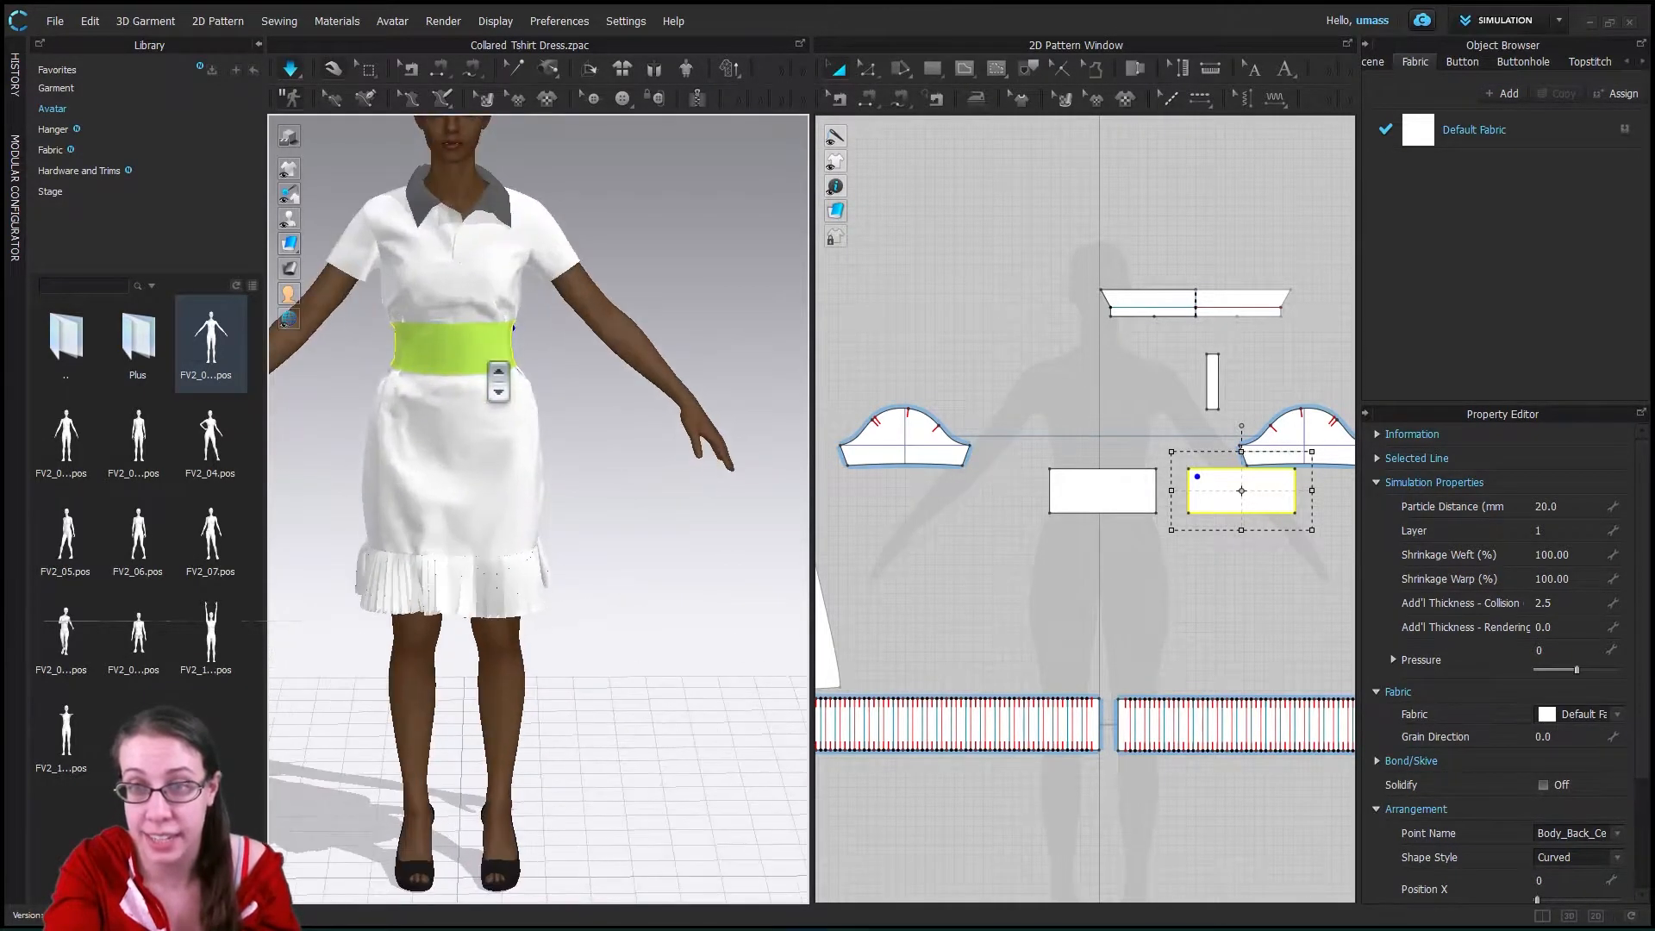
scroll(496, 362, up, 5)
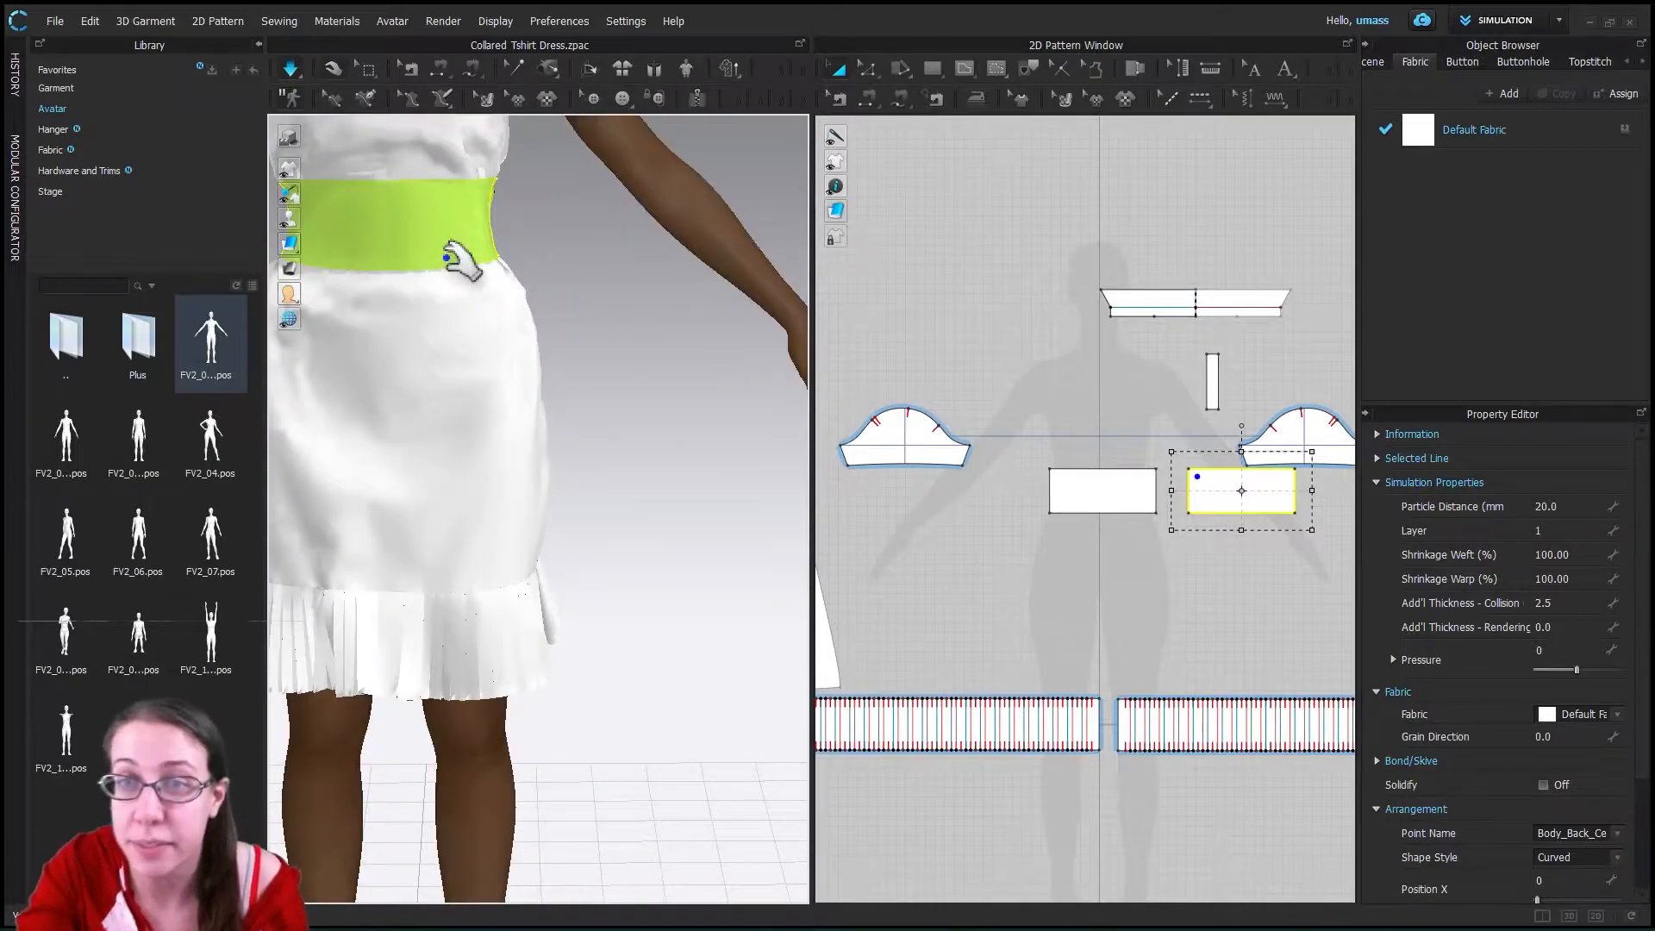
scroll(620, 510, down, 4)
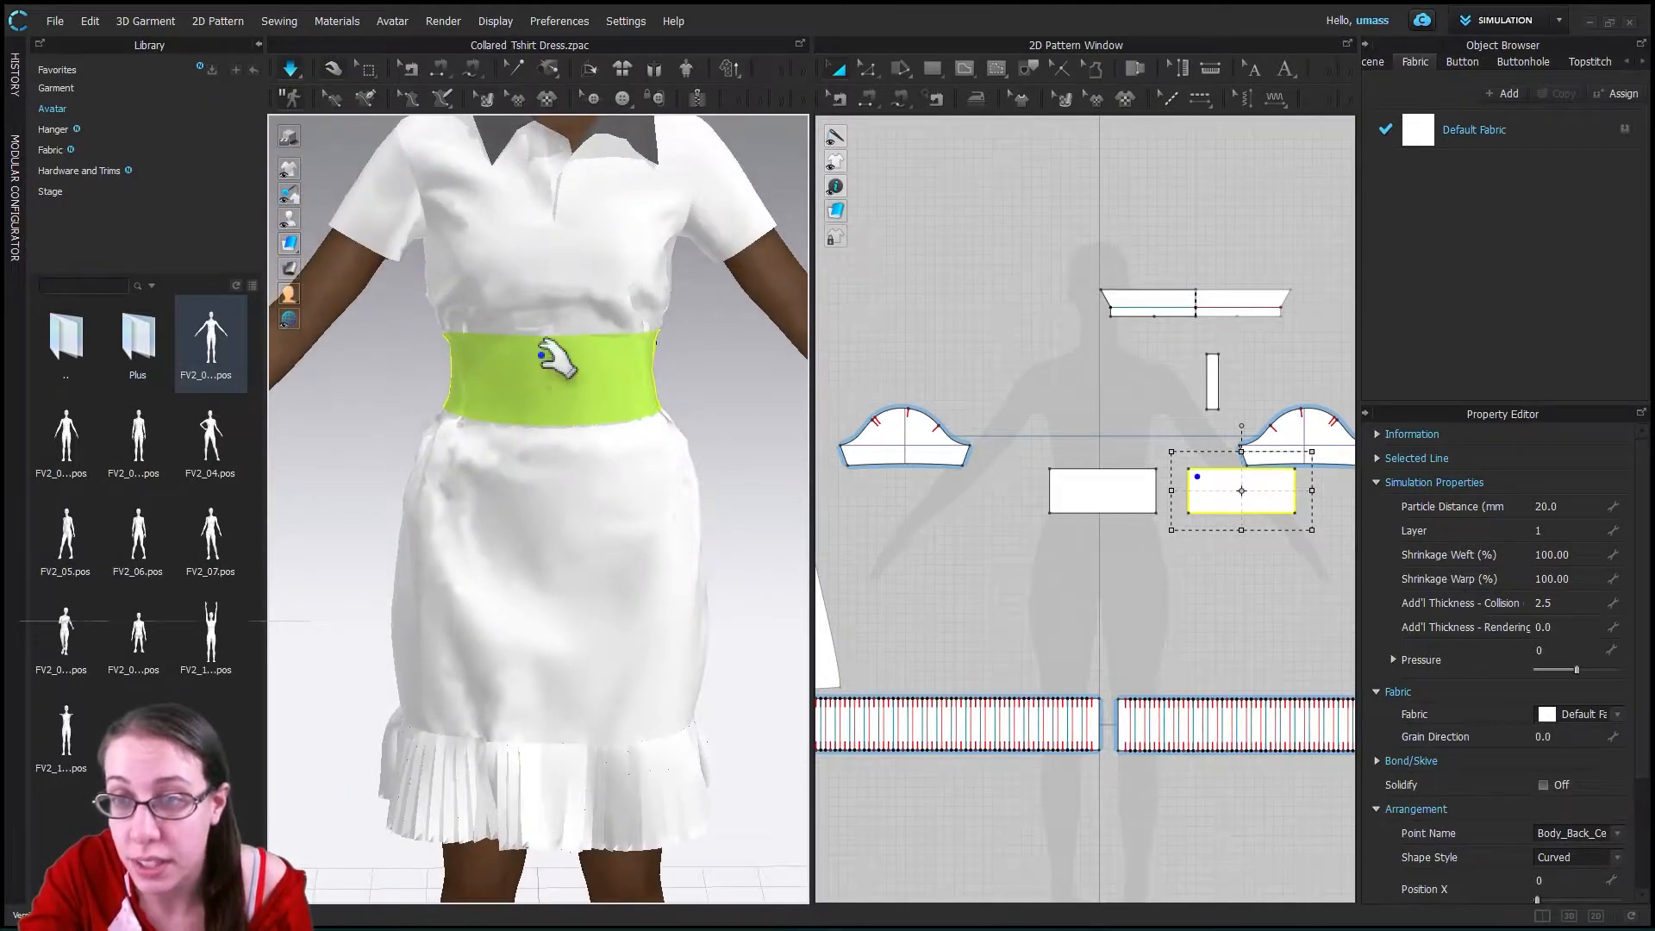
scroll(555, 376, up, 2)
middle_drag(572, 377, 546, 473)
right_drag(546, 473, 424, 514)
click(898, 518)
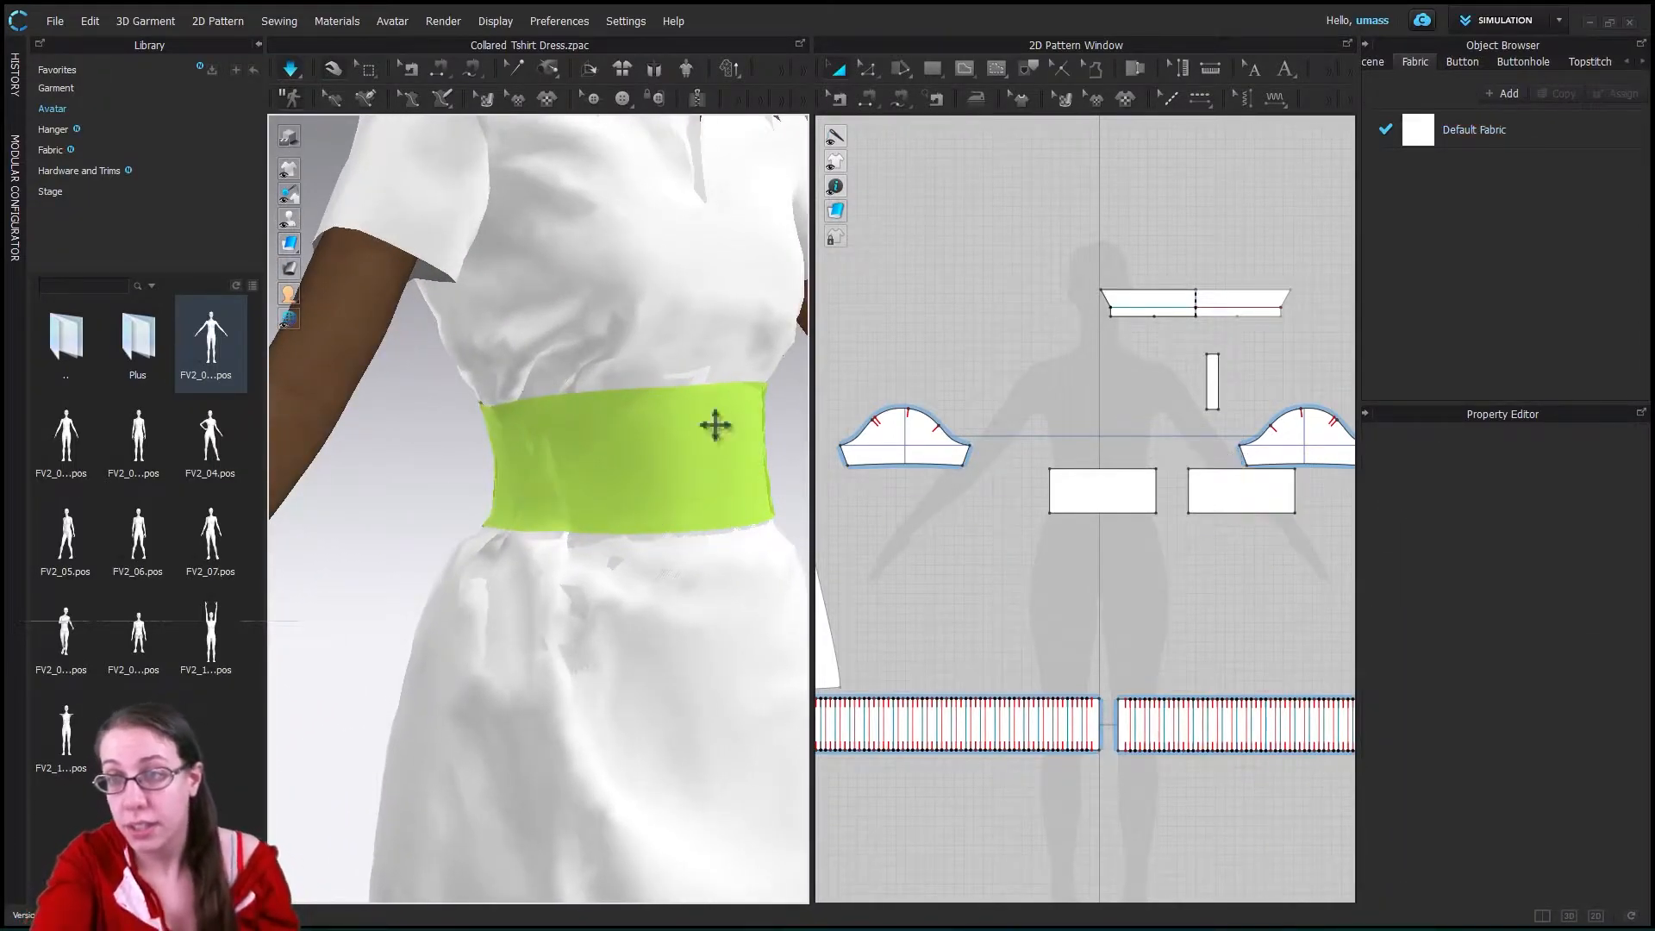
- Add the Leather_Lambskin fabric from the fabric library to the garment's fabric list
click(766, 395)
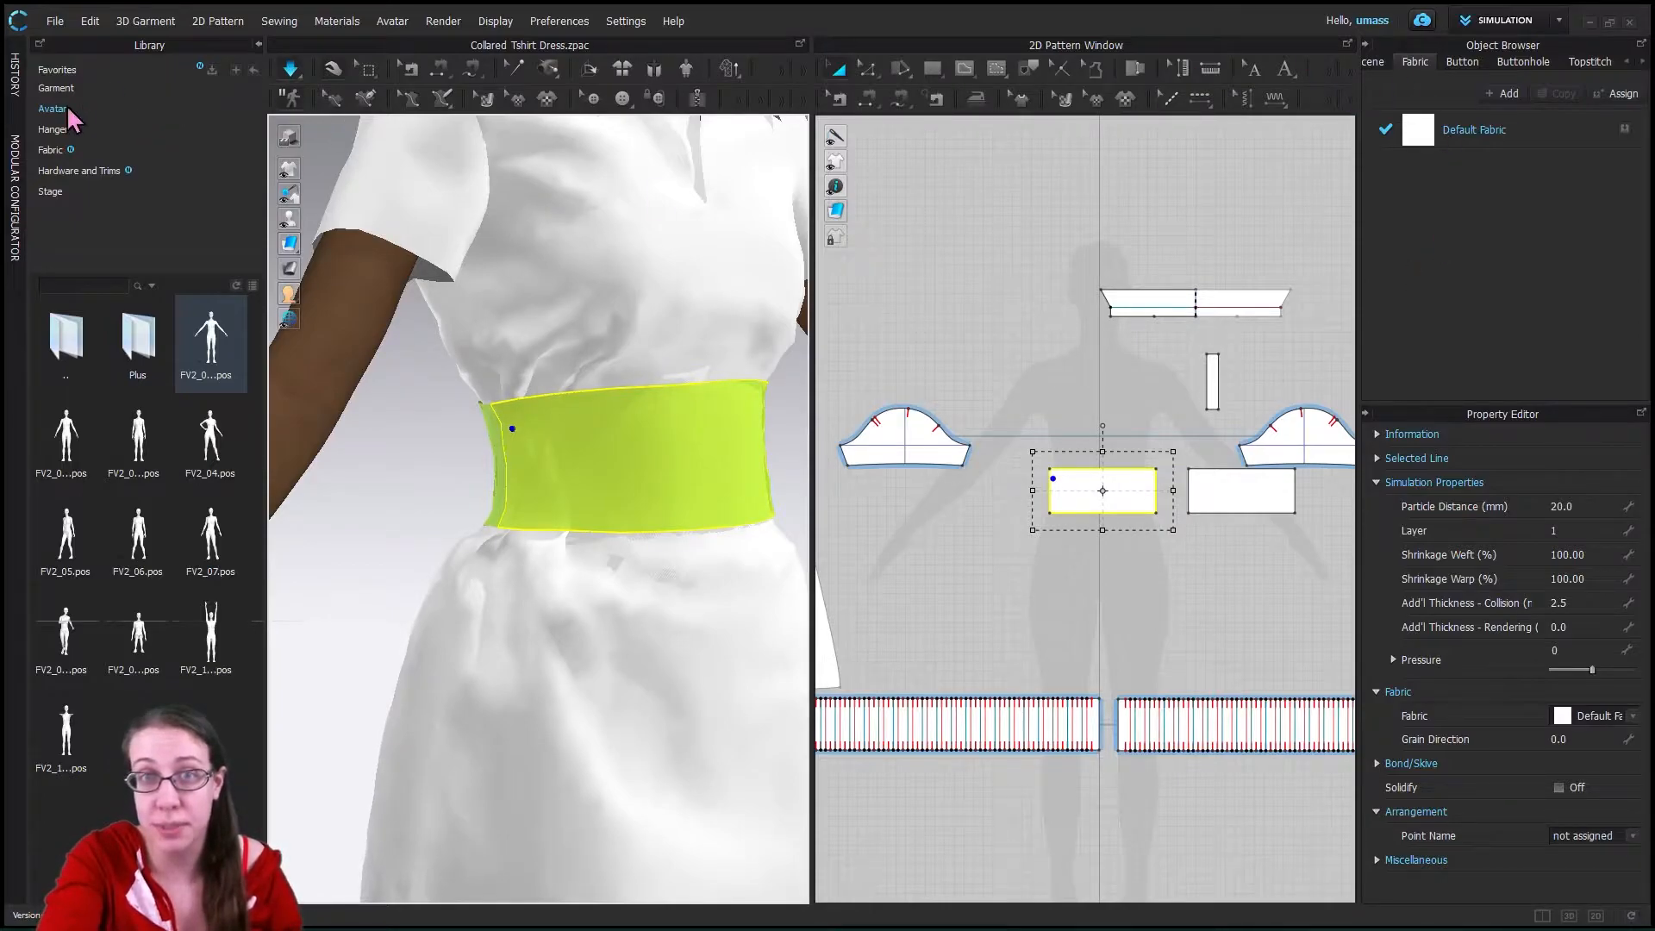
click(52, 151)
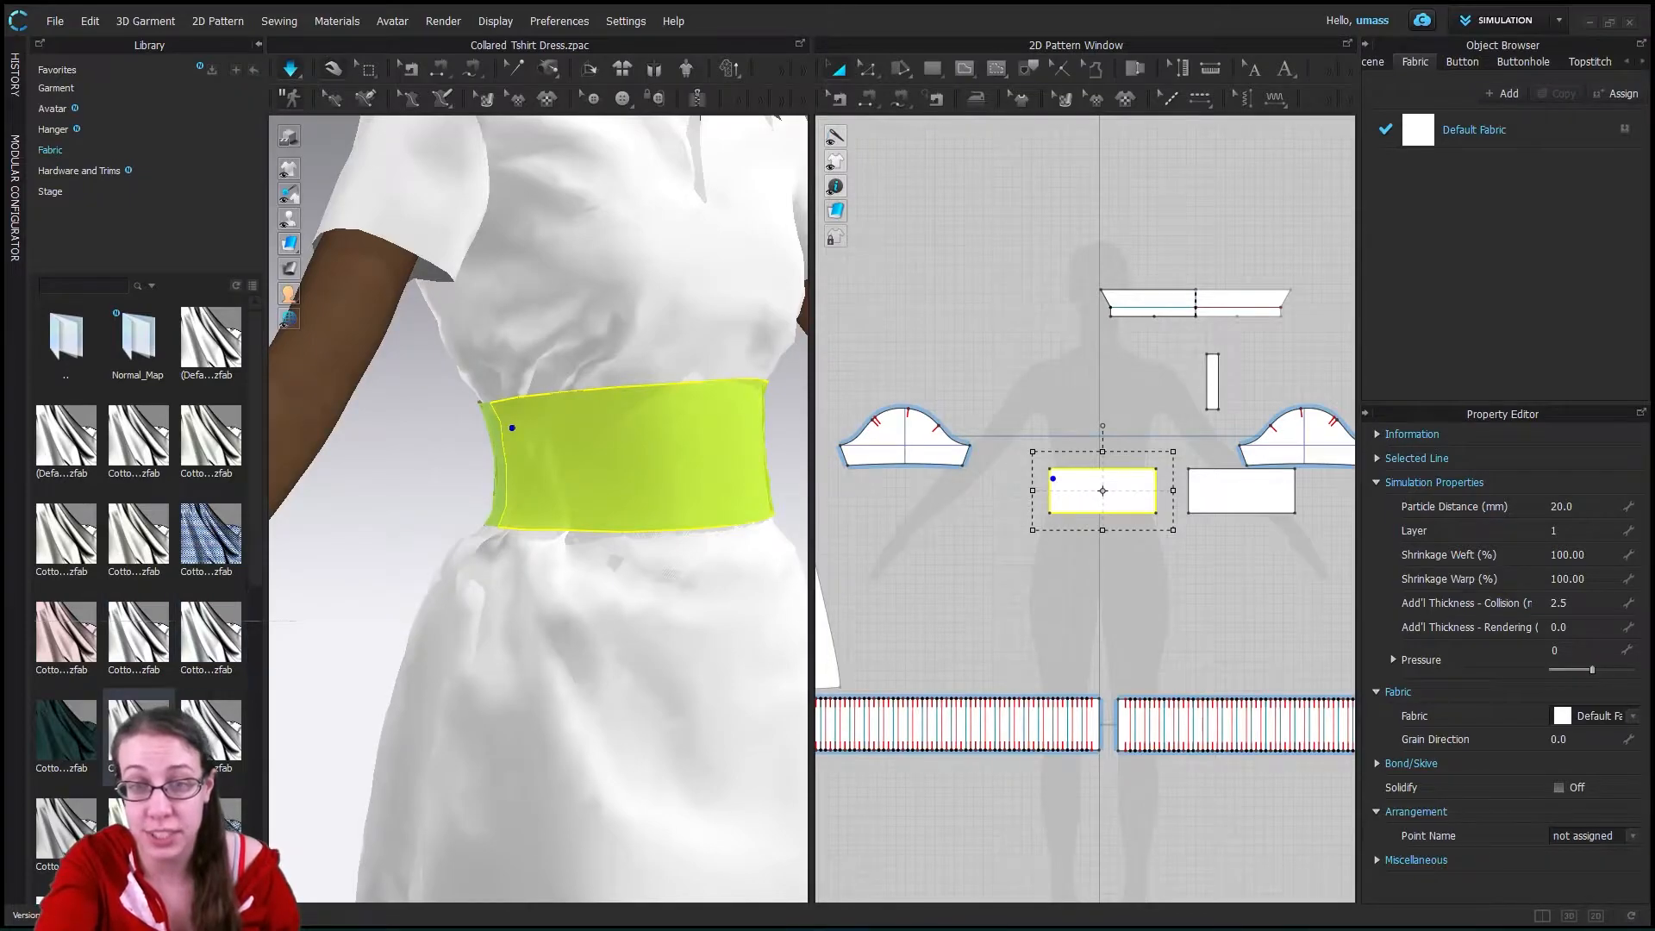
scroll(138, 732, down, 1)
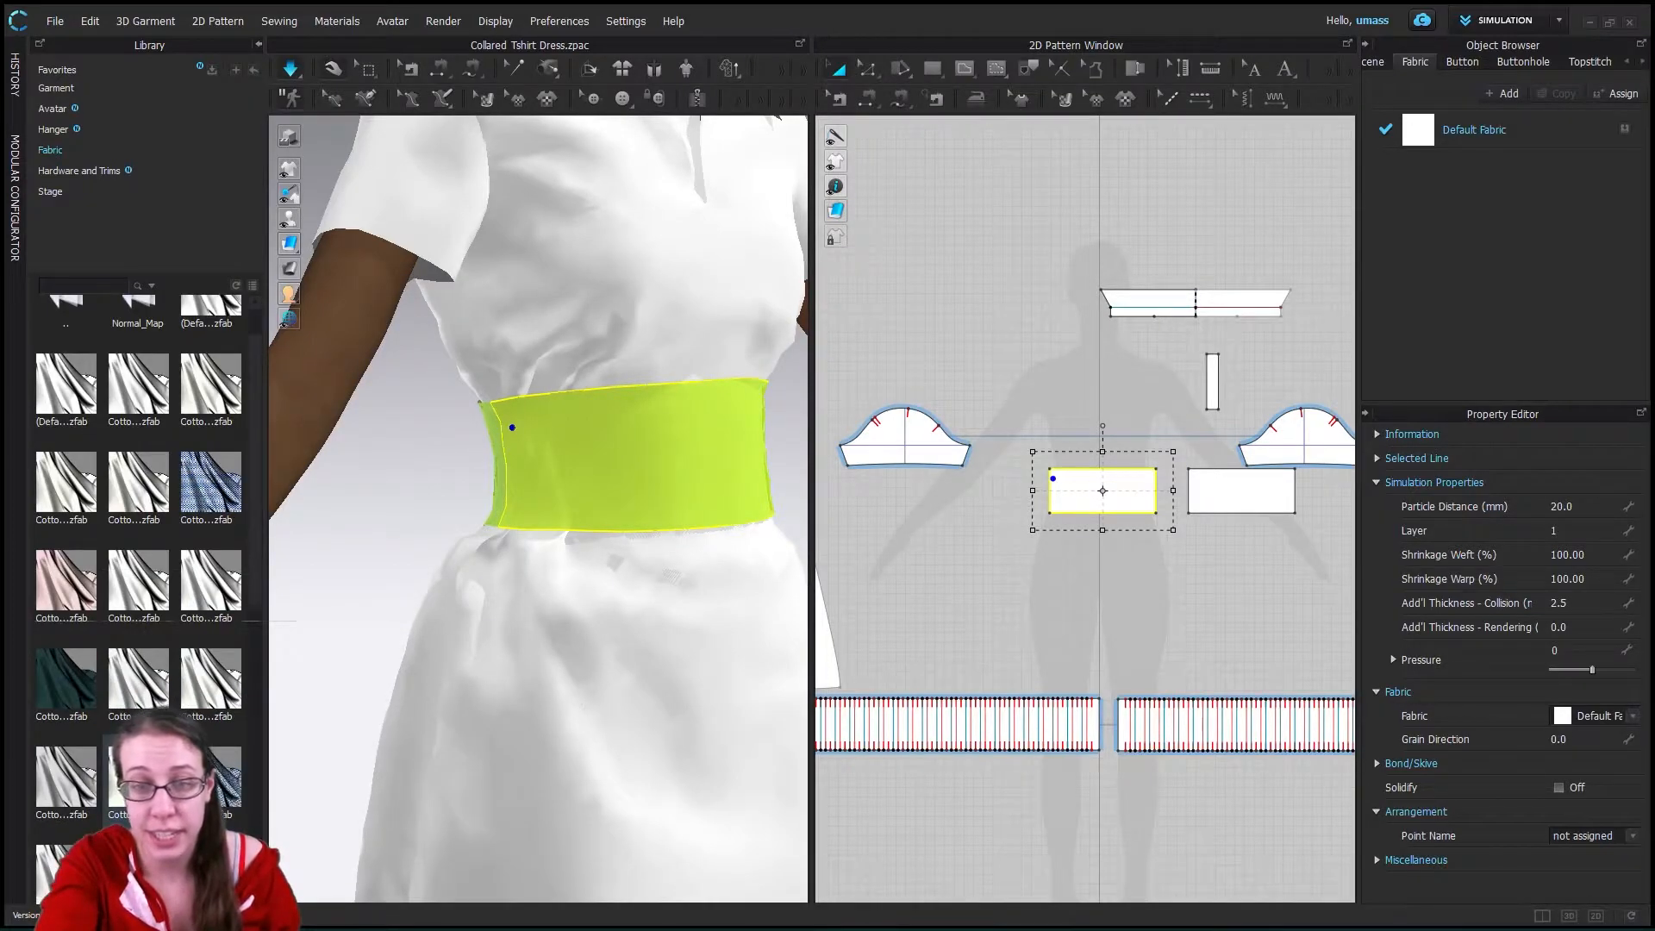
scroll(138, 517, down, 5)
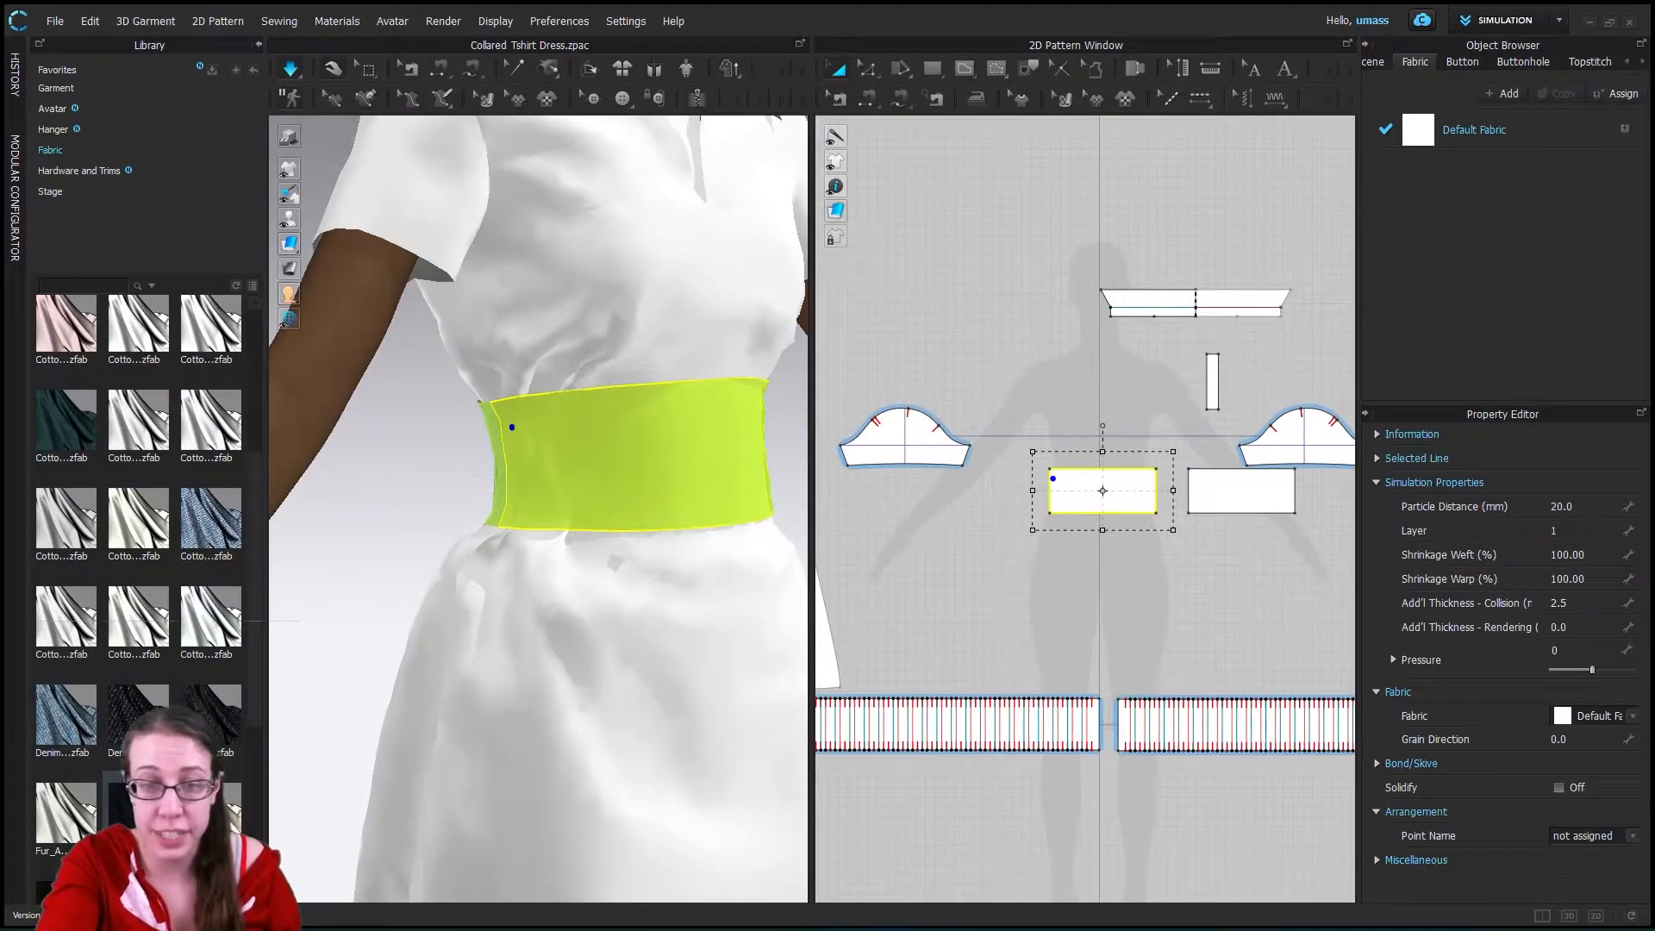
scroll(211, 659, down, 3)
mouse_move(211, 660)
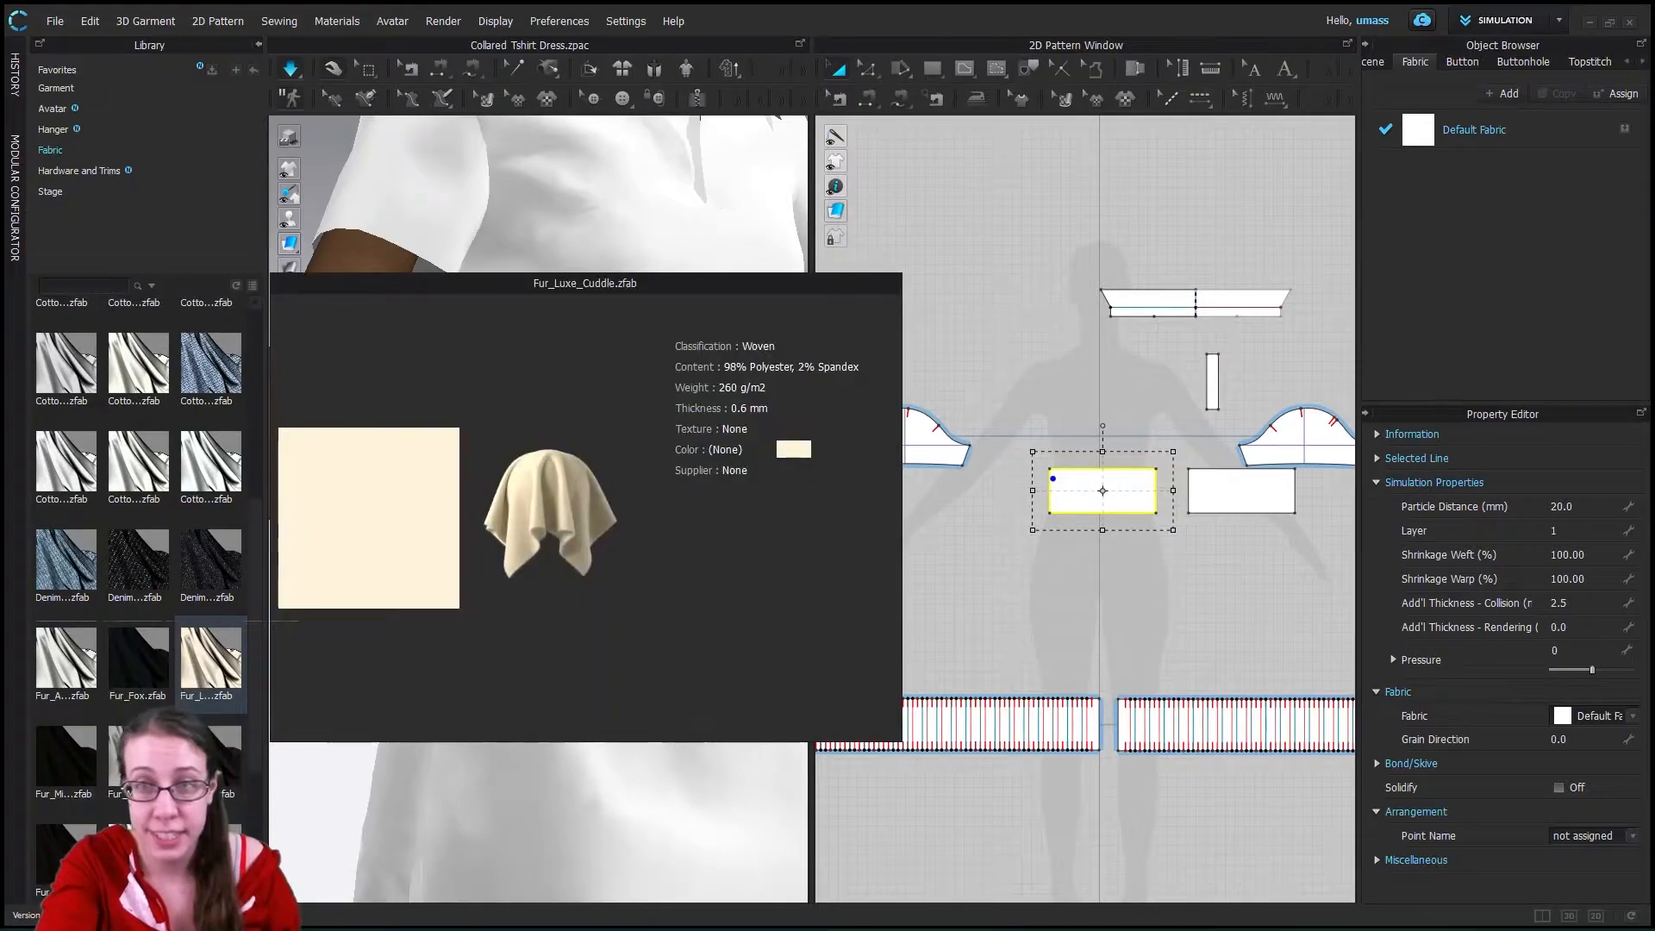
scroll(211, 659, down, 1)
scroll(212, 620, down, 3)
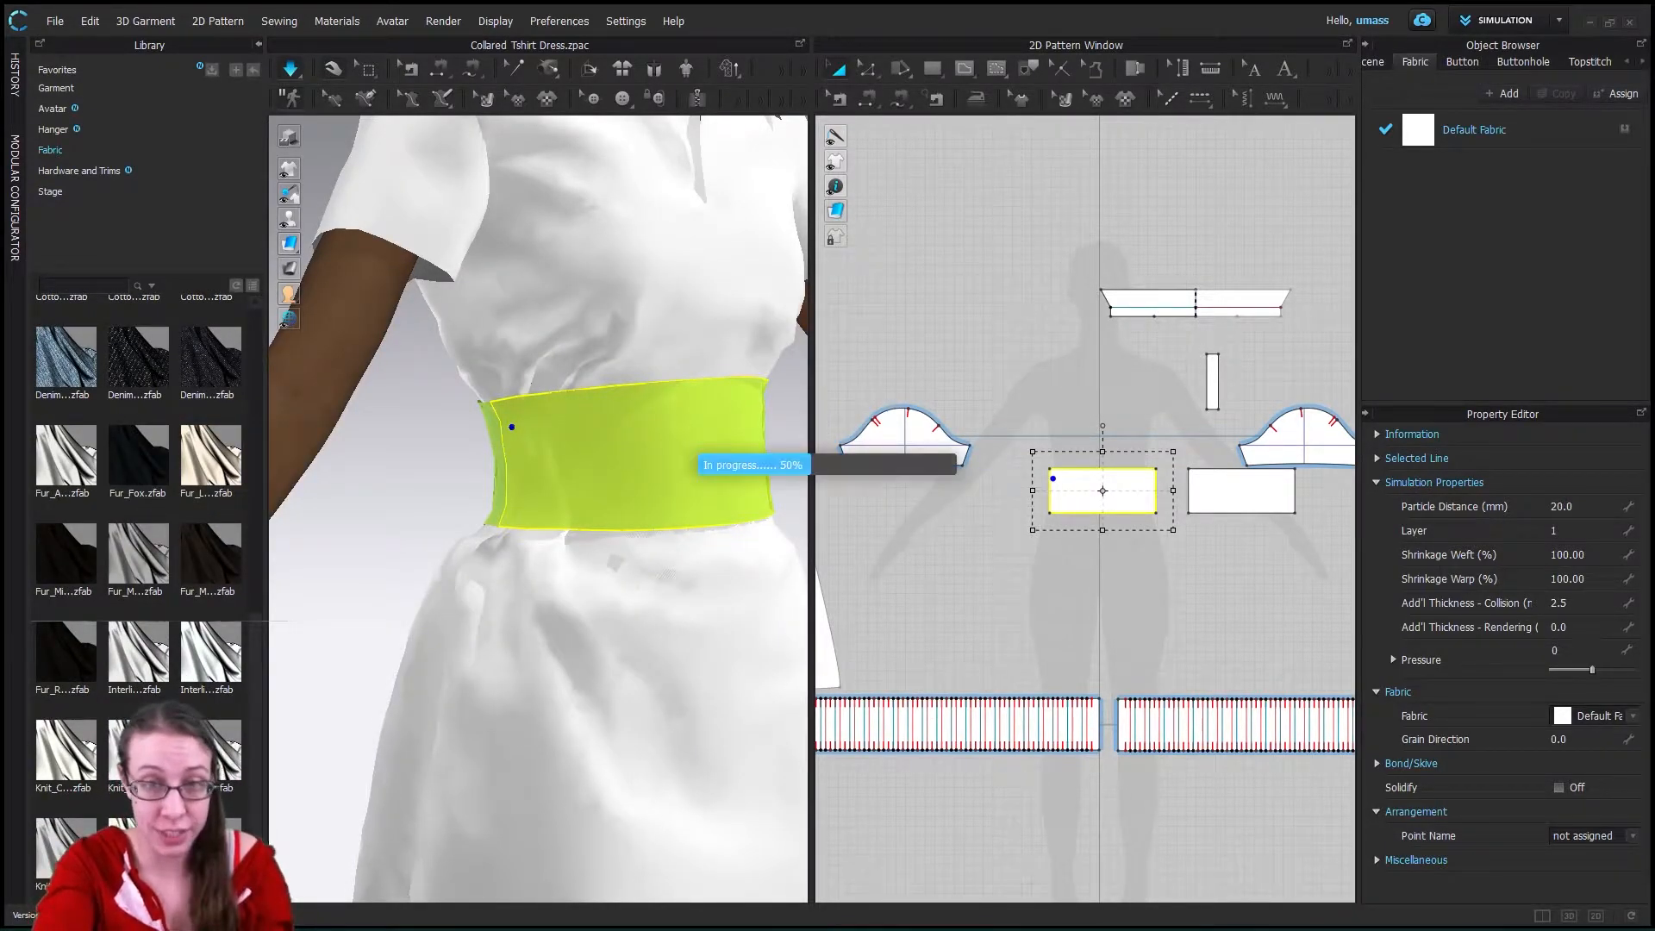
scroll(137, 518, down, 1)
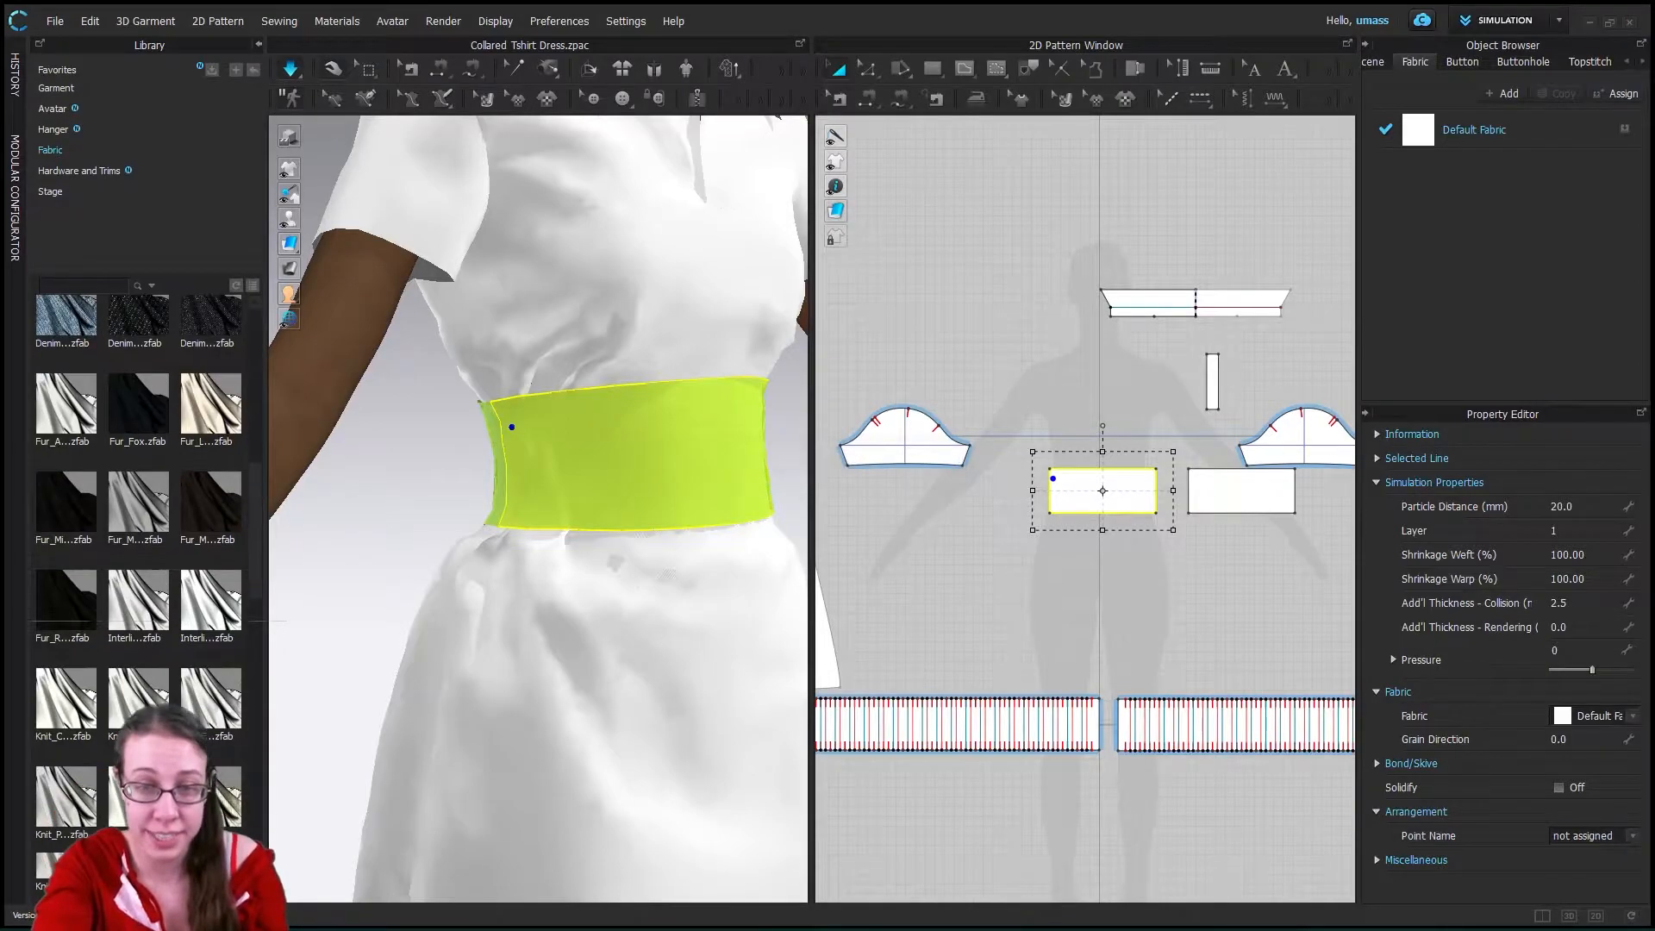
scroll(138, 517, down, 1)
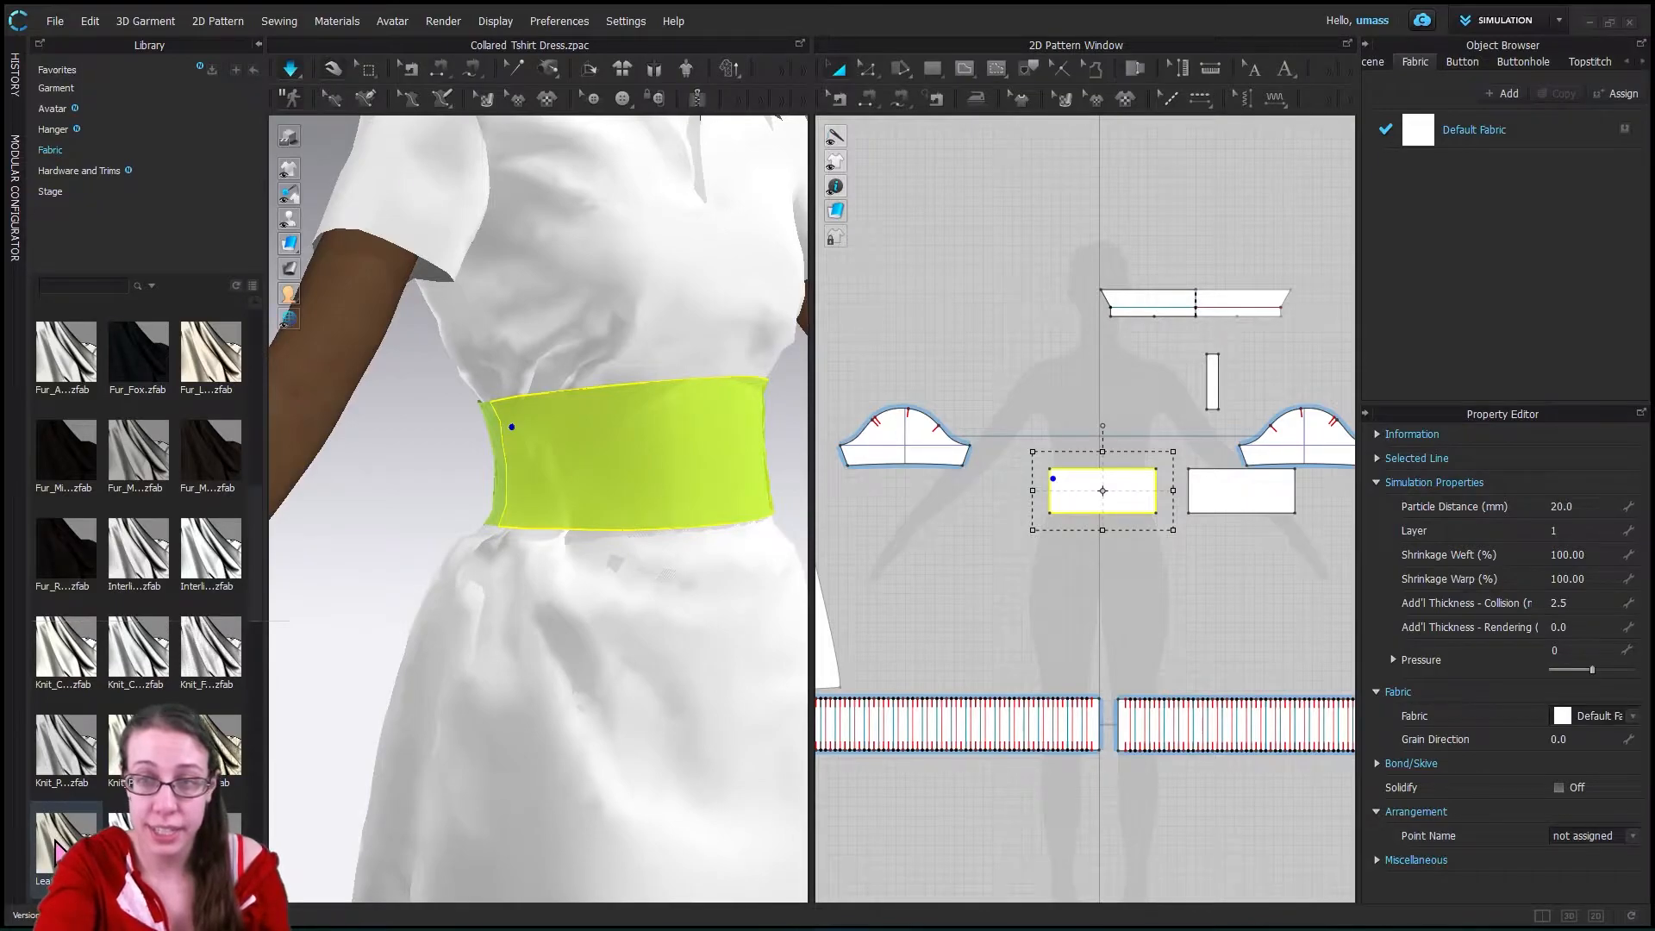
mouse_move(58, 851)
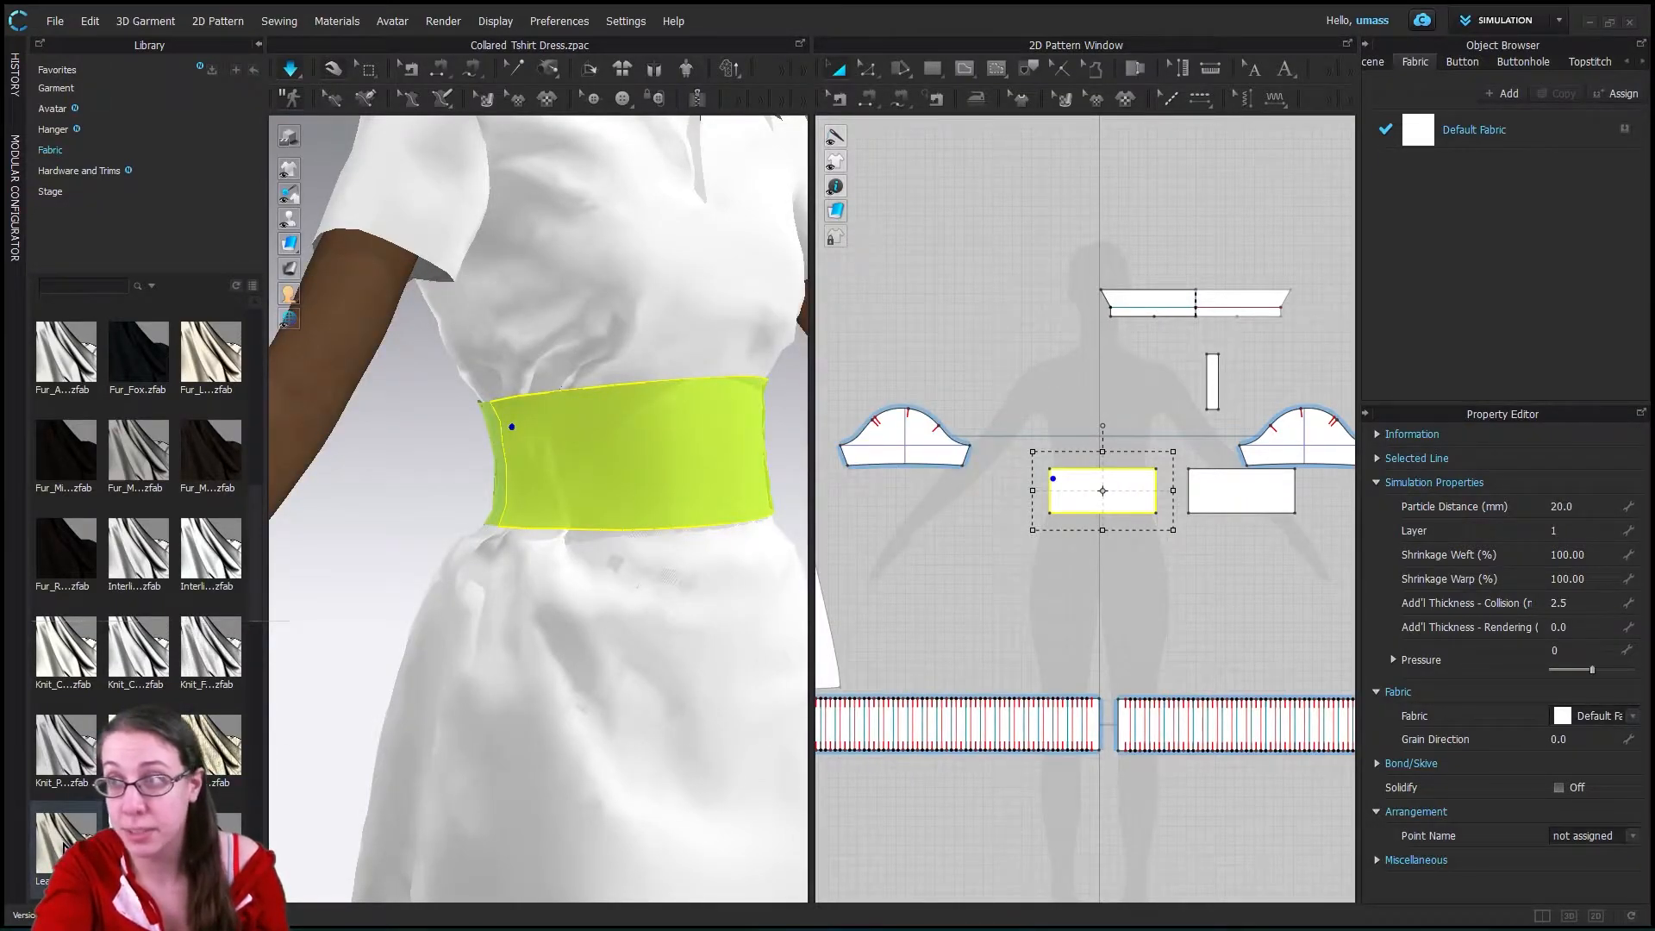
double_click(63, 849)
click(826, 529)
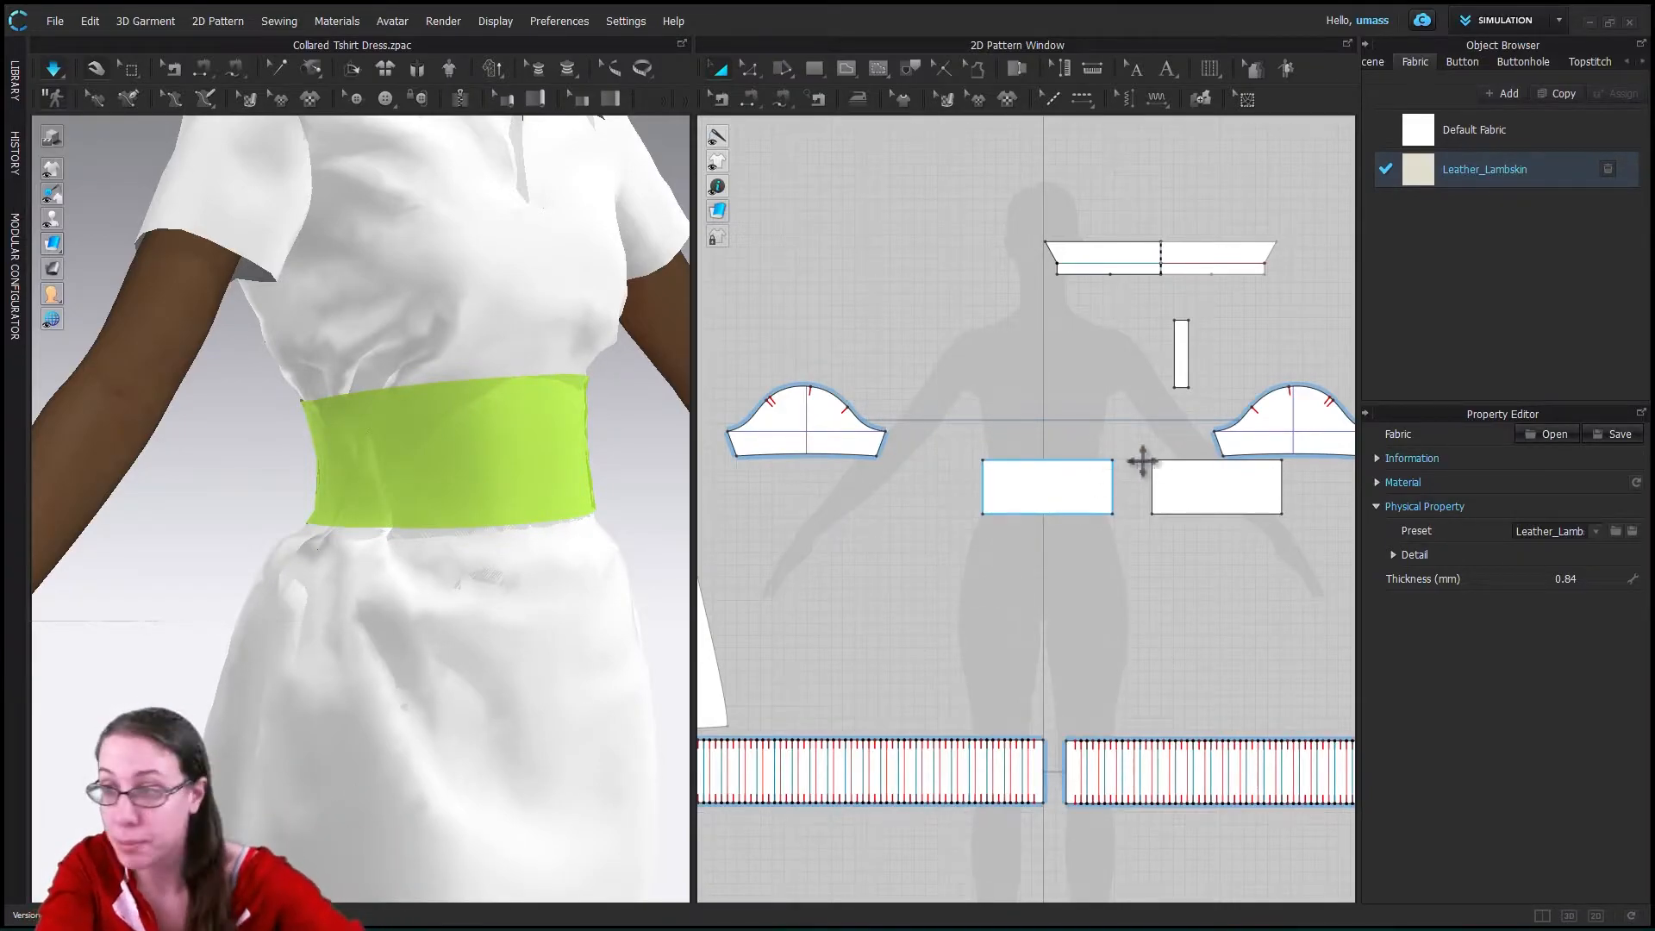
- Assign the Leather_Lambskin fabric to both waist rectangles and simulate the dress with the leather waistband
click(1231, 492)
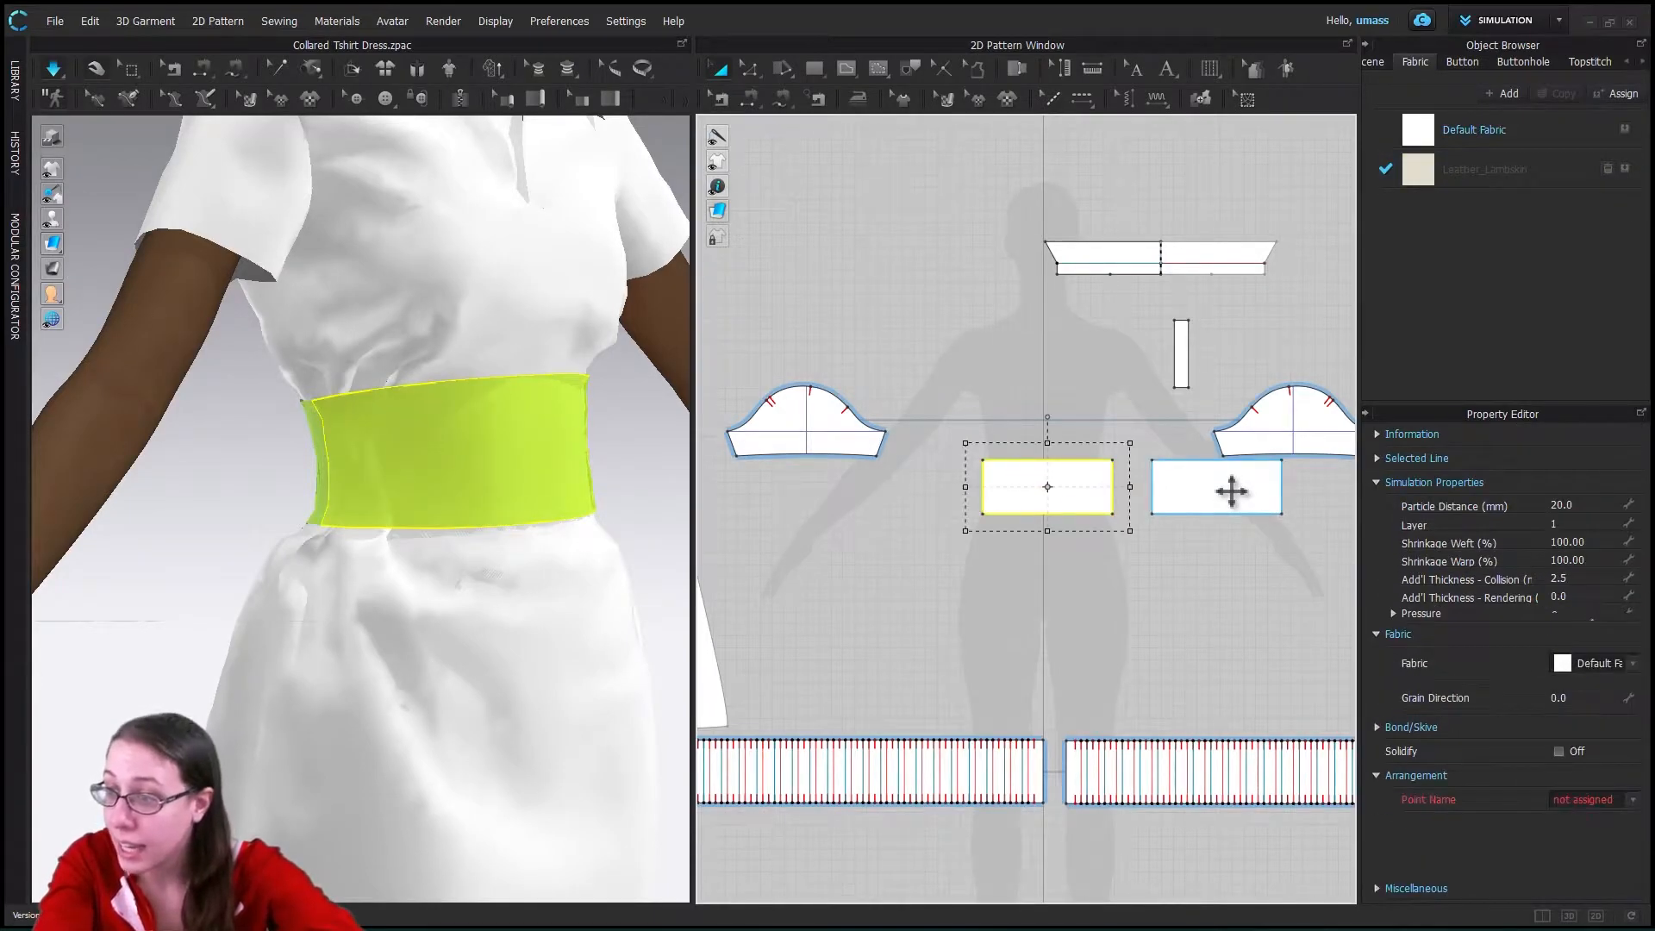
shift+click(1231, 492)
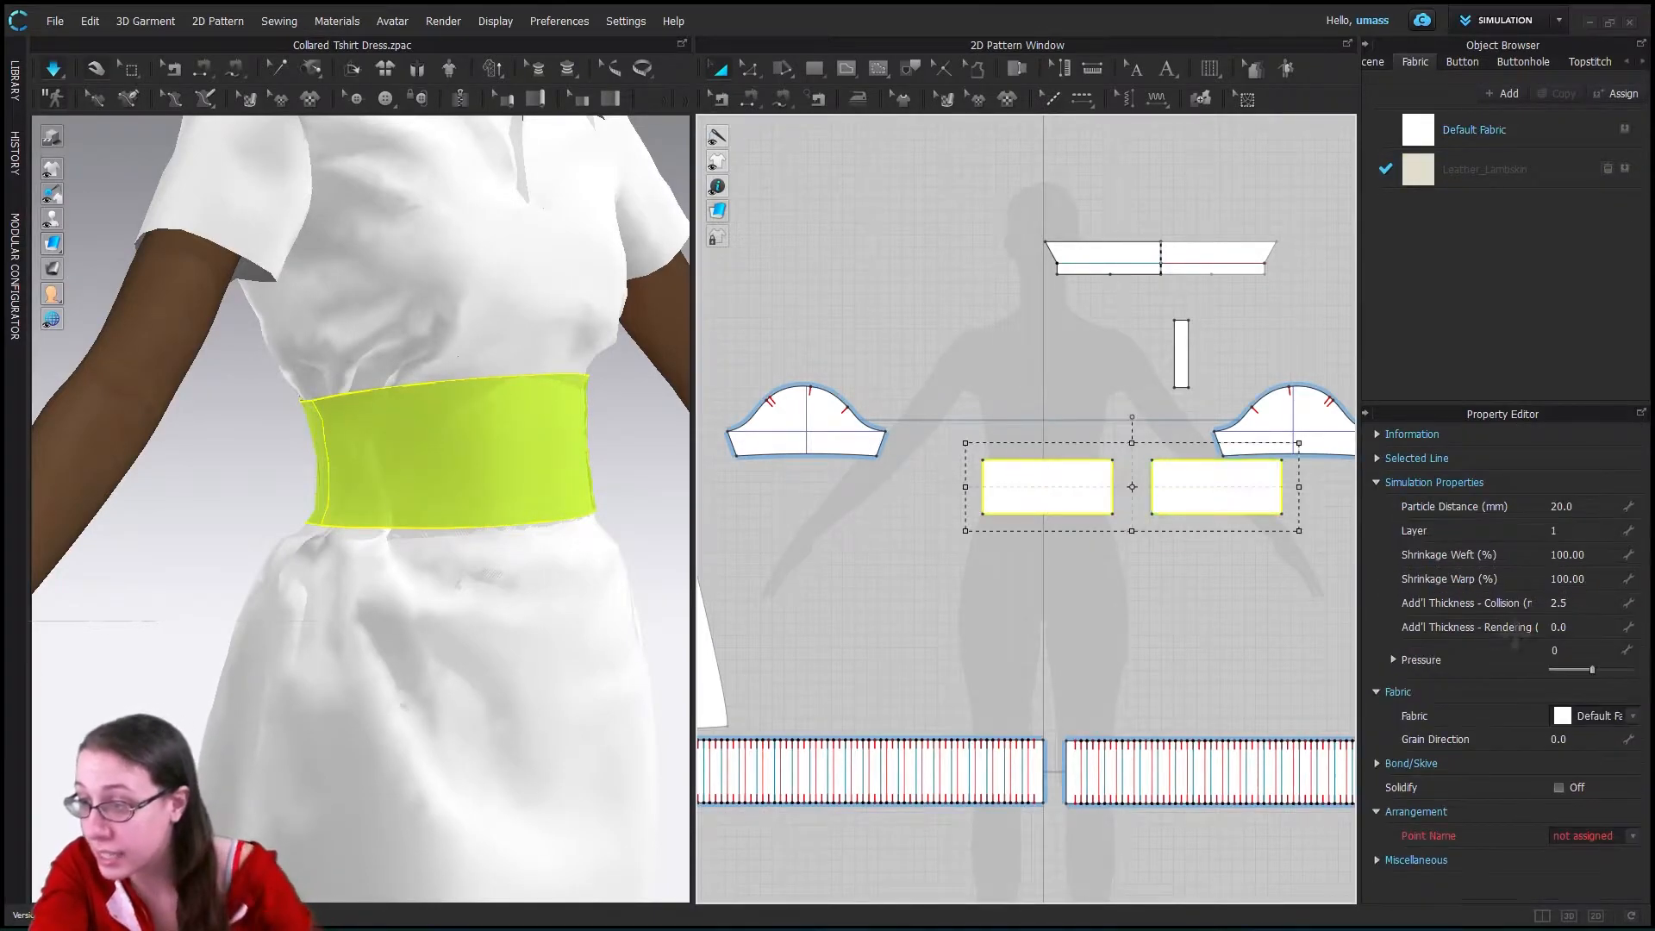
click(1632, 717)
click(1605, 736)
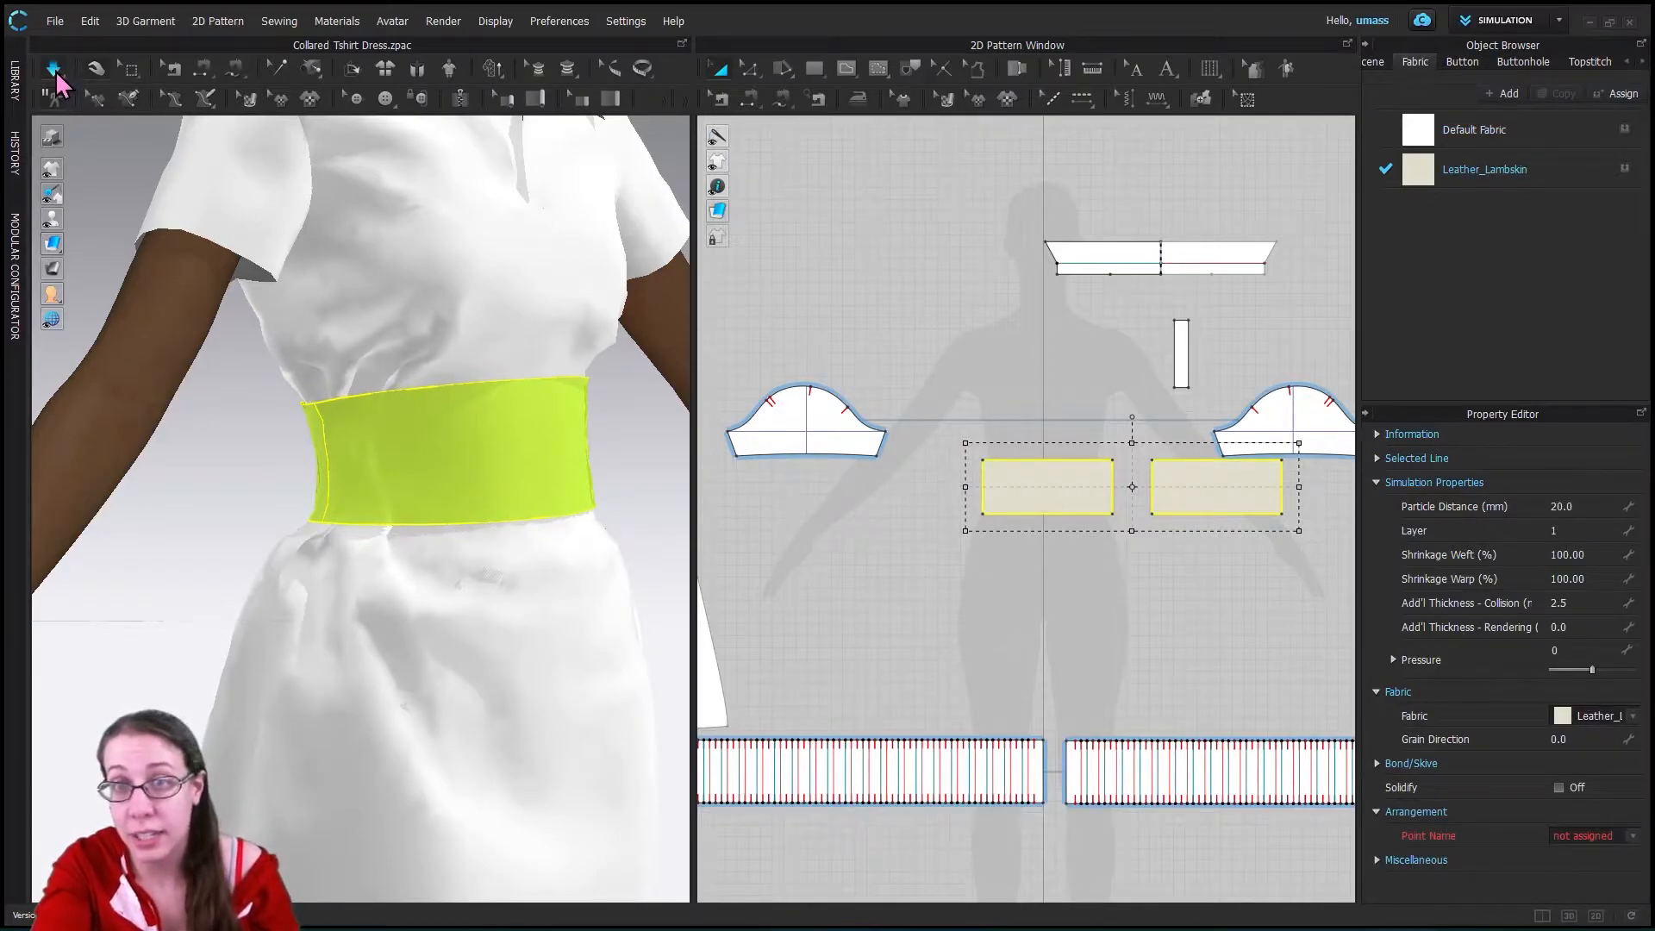
key(n)
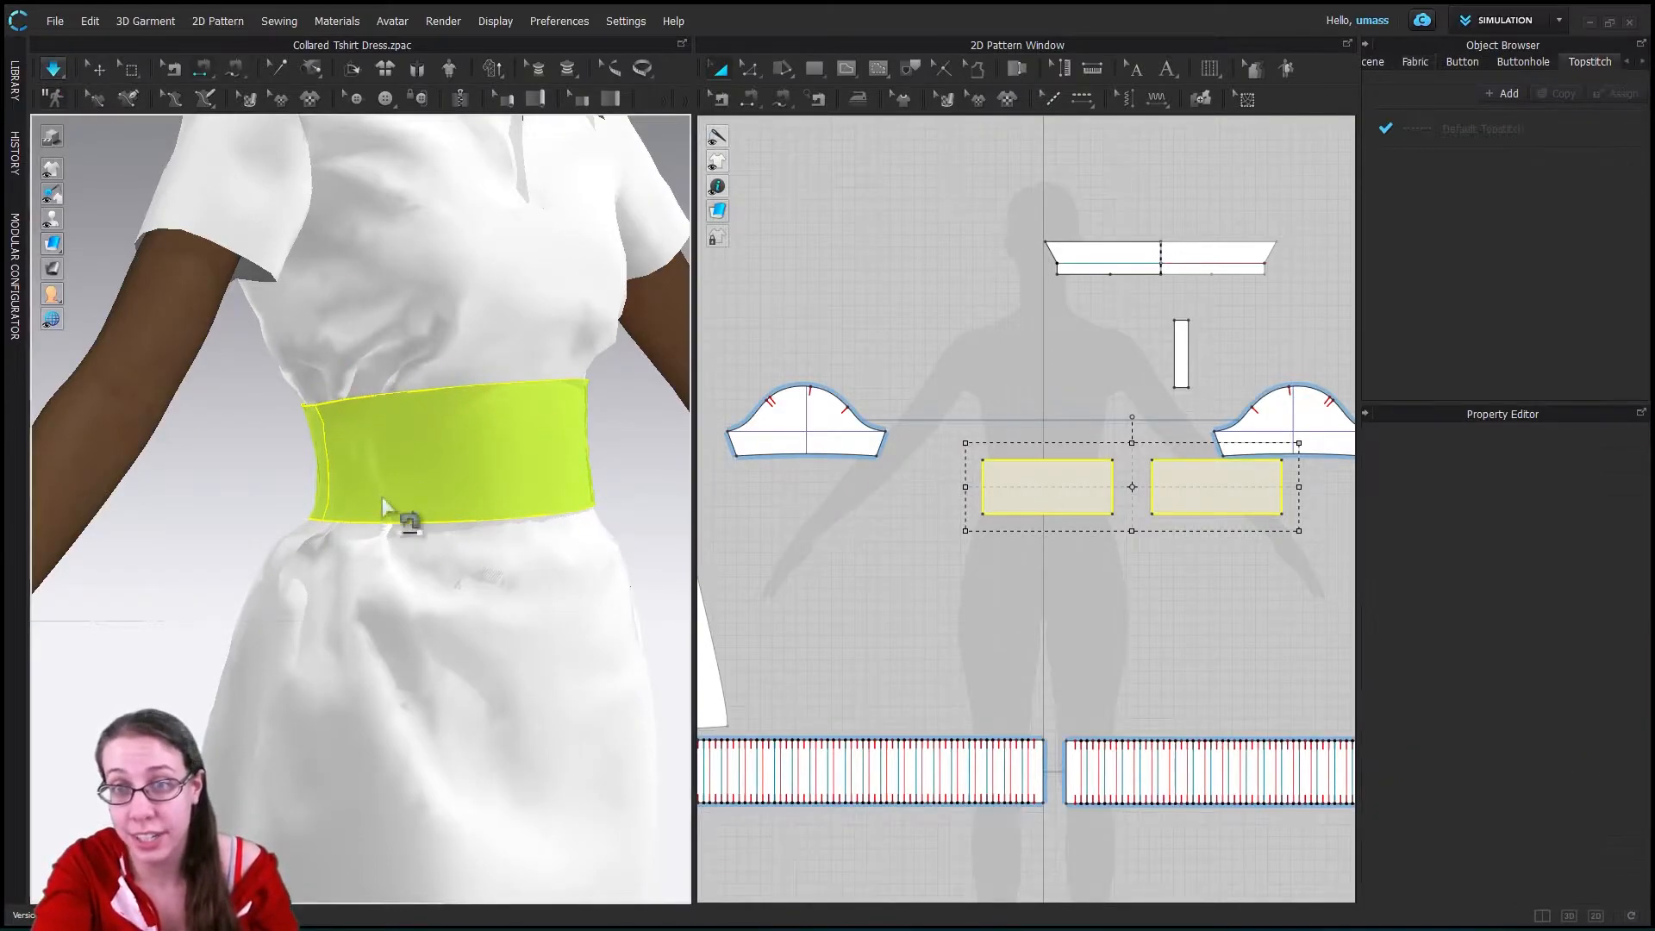
right_drag(424, 546, 305, 543)
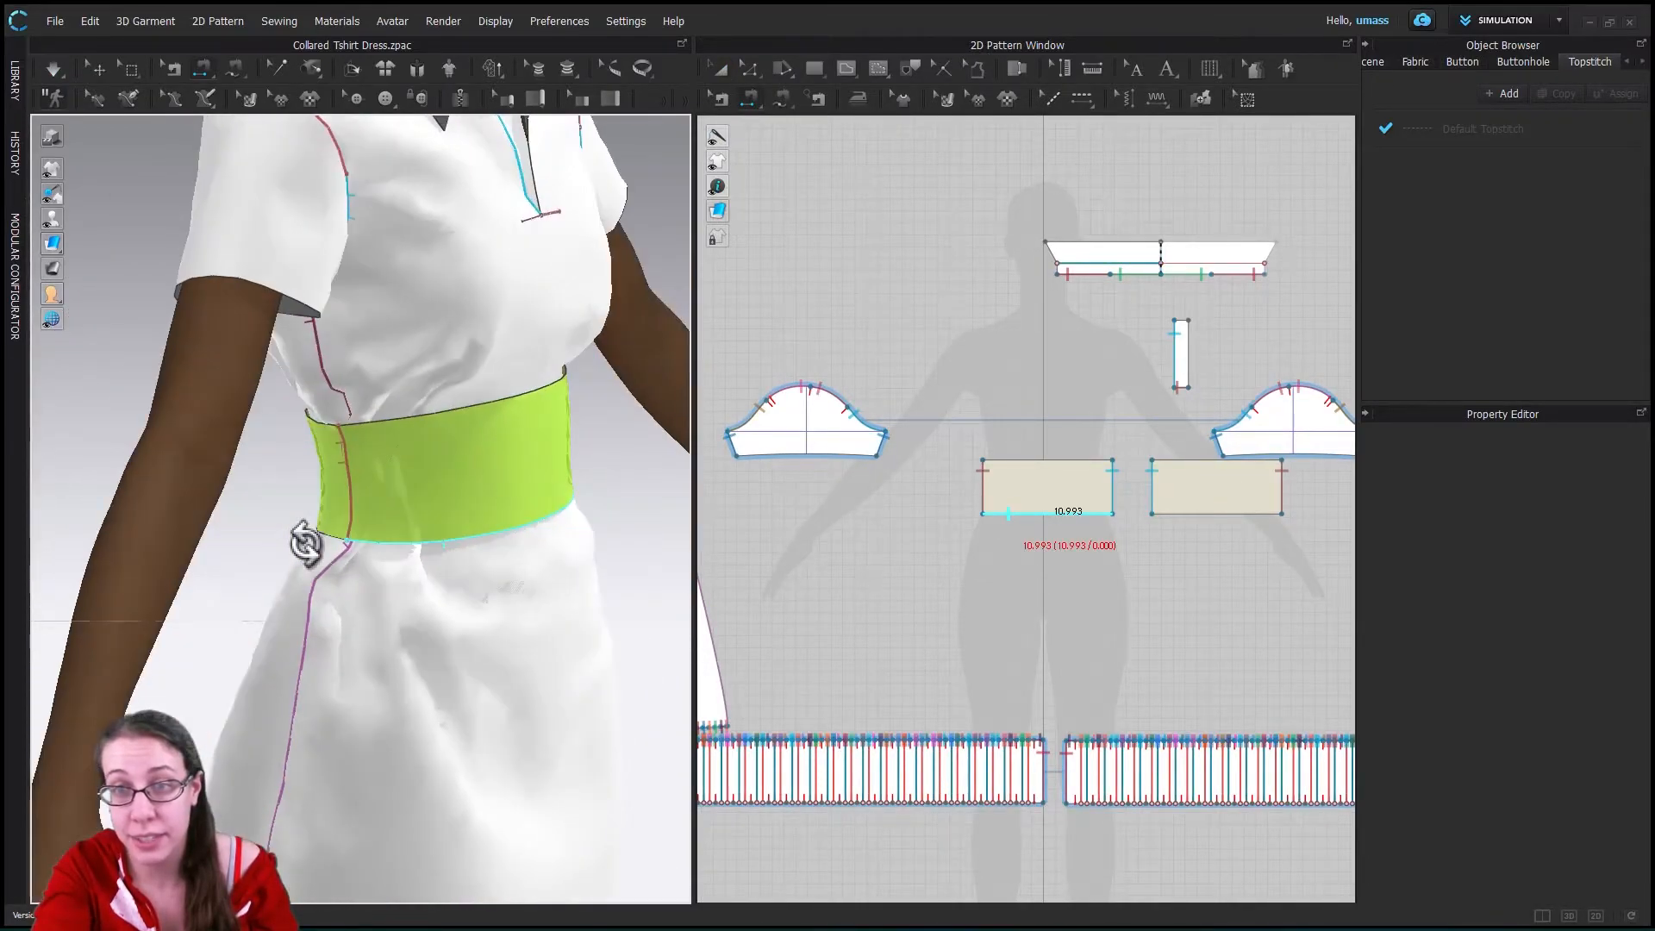
click(348, 479)
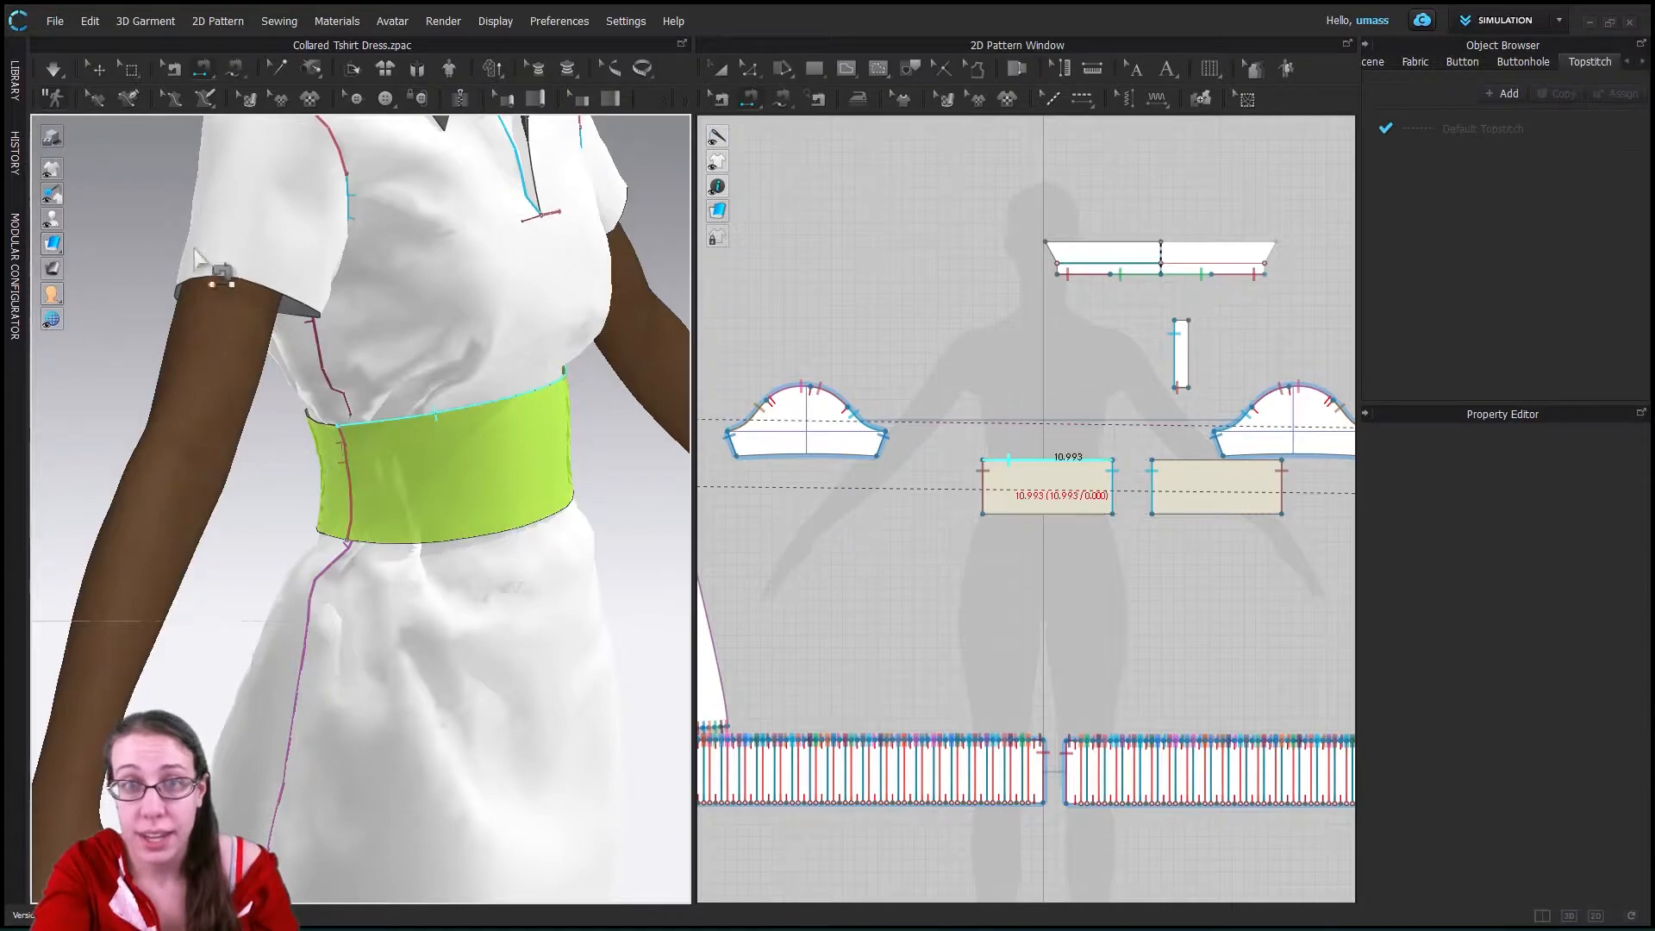
- Load the Female_V2 pose FV2_04.pos onto the avatar, using Pose Only (Maintain Avatar Size) with the current shoe pose and ground alignment kept
click(17, 95)
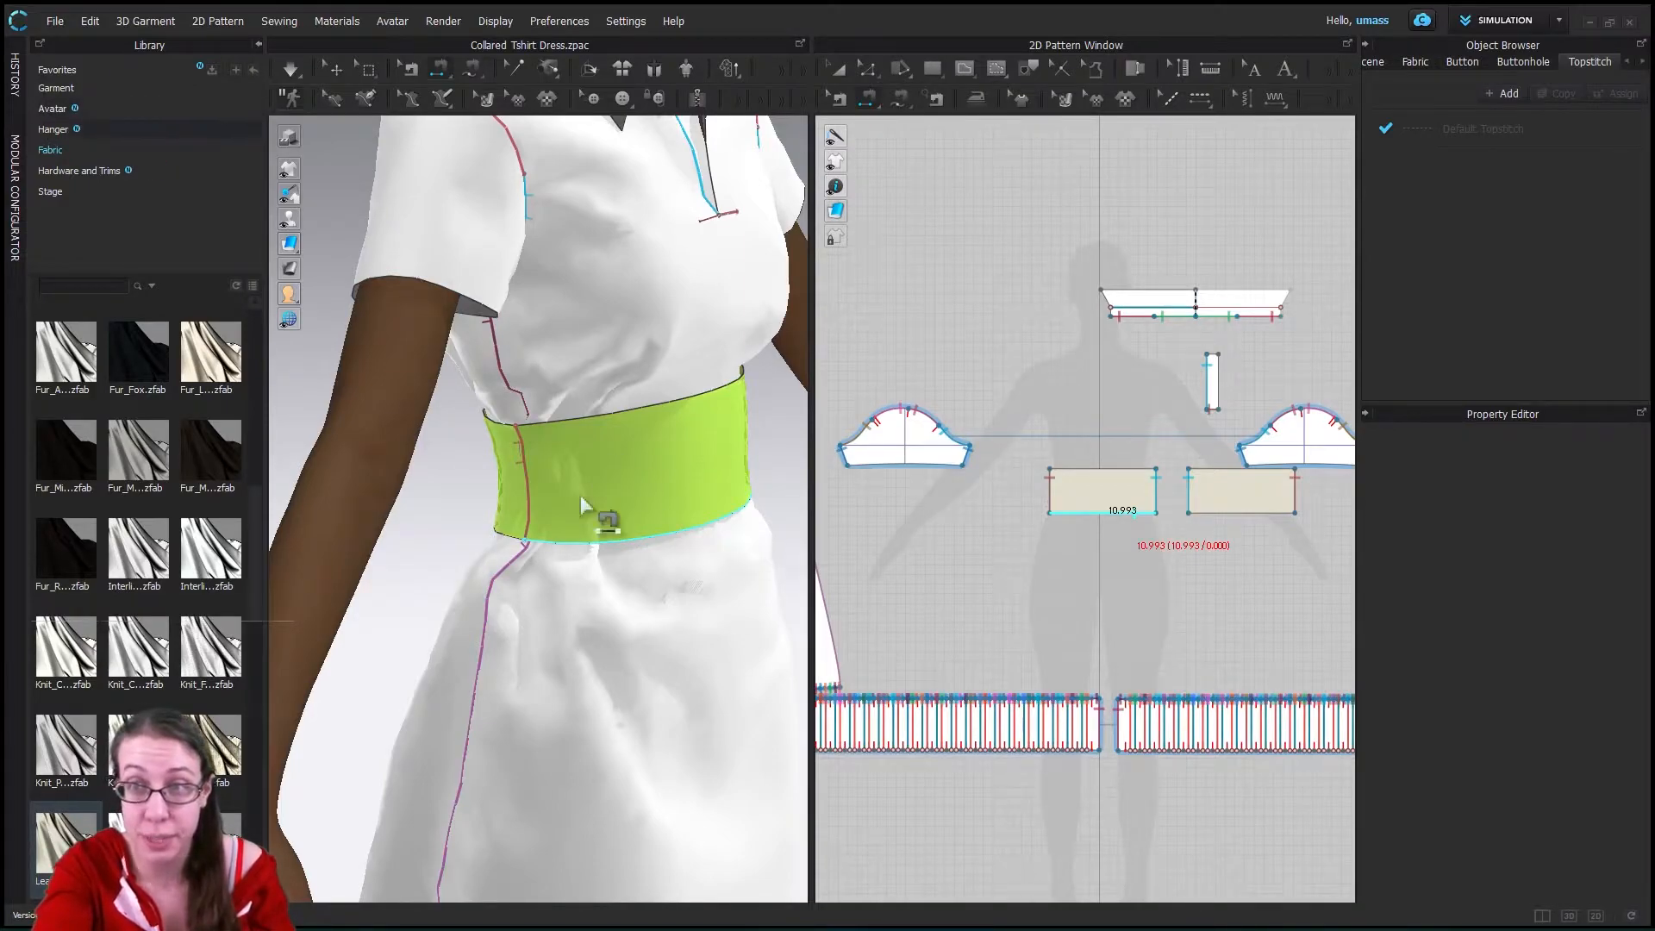
click(55, 110)
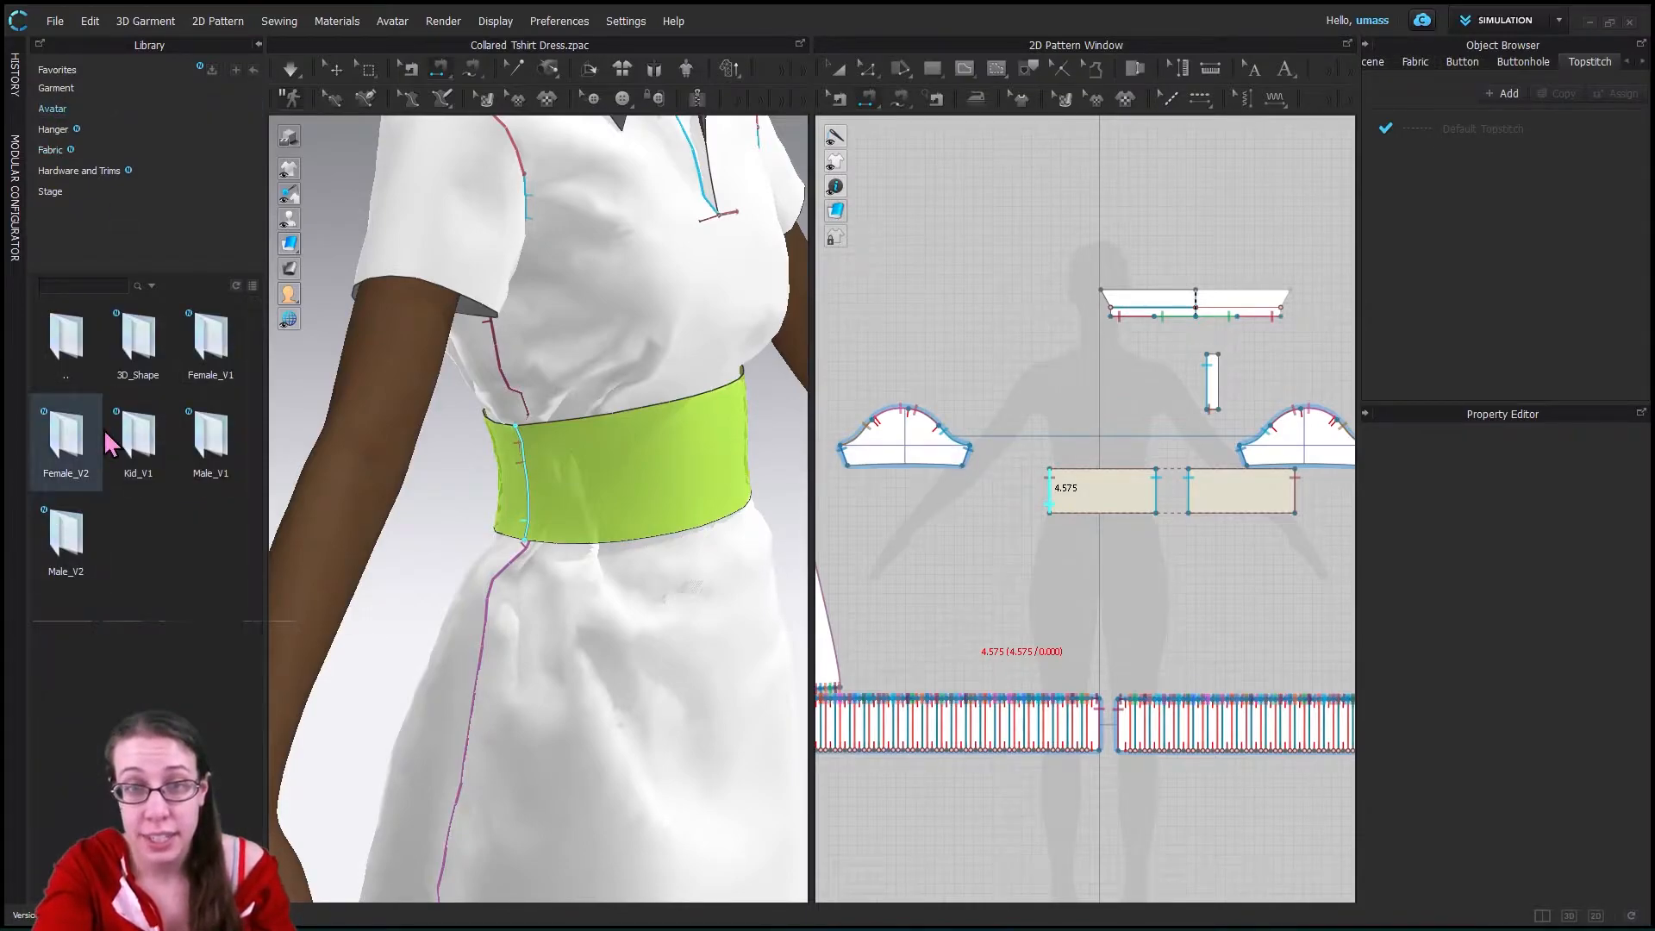
double_click(78, 441)
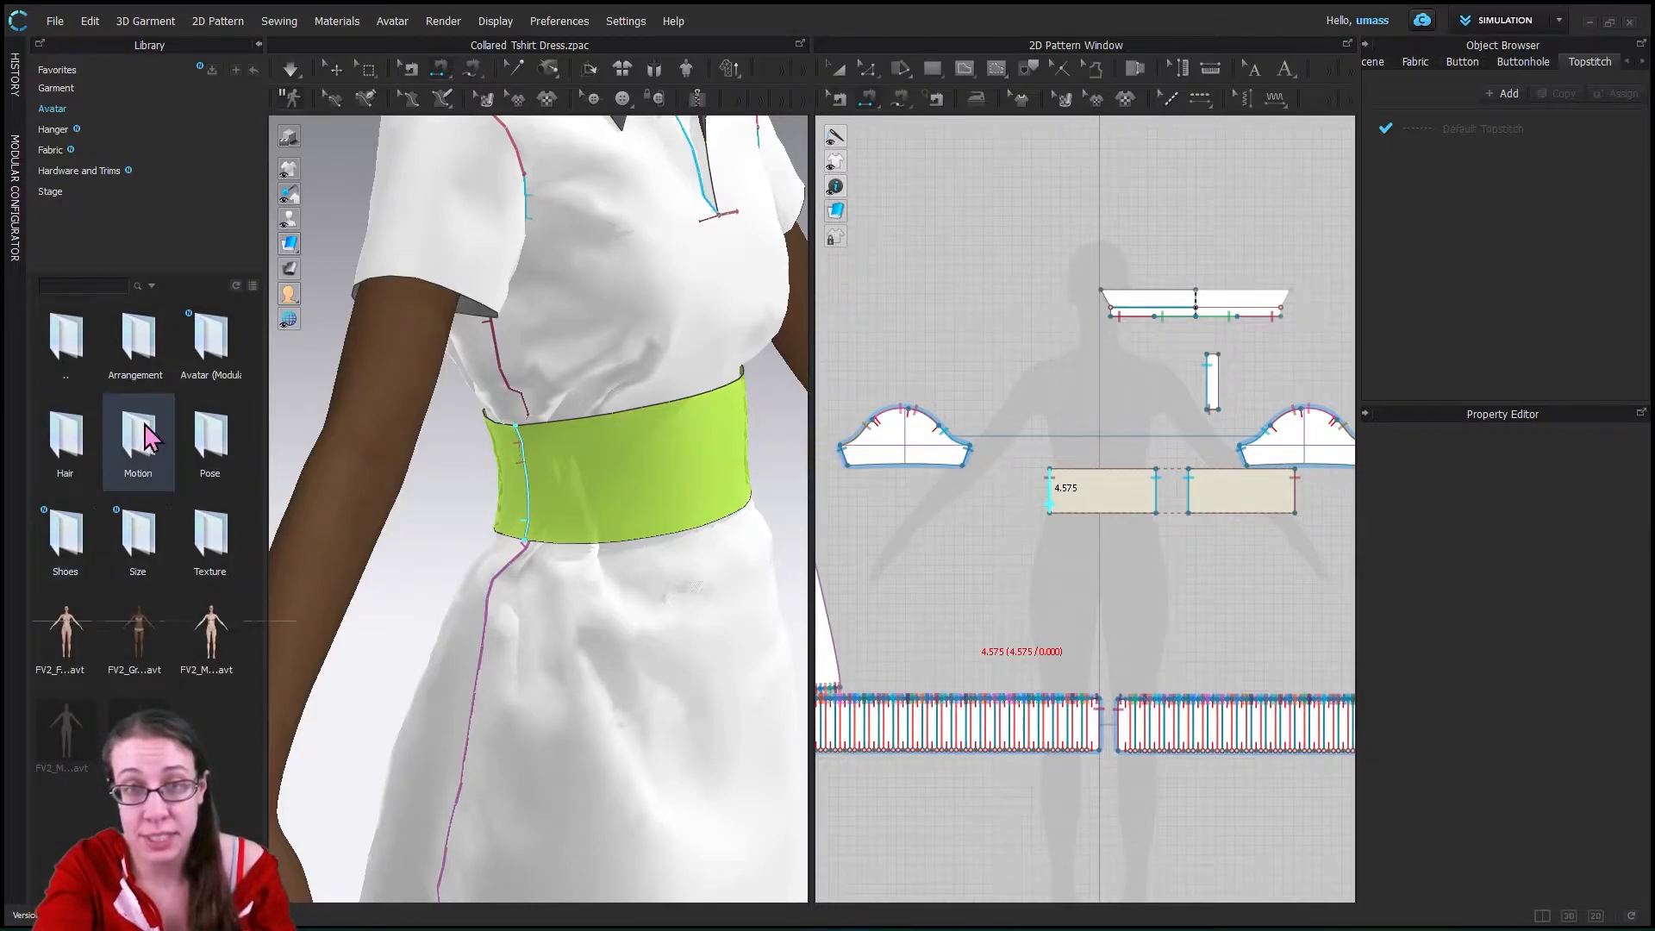
double_click(214, 442)
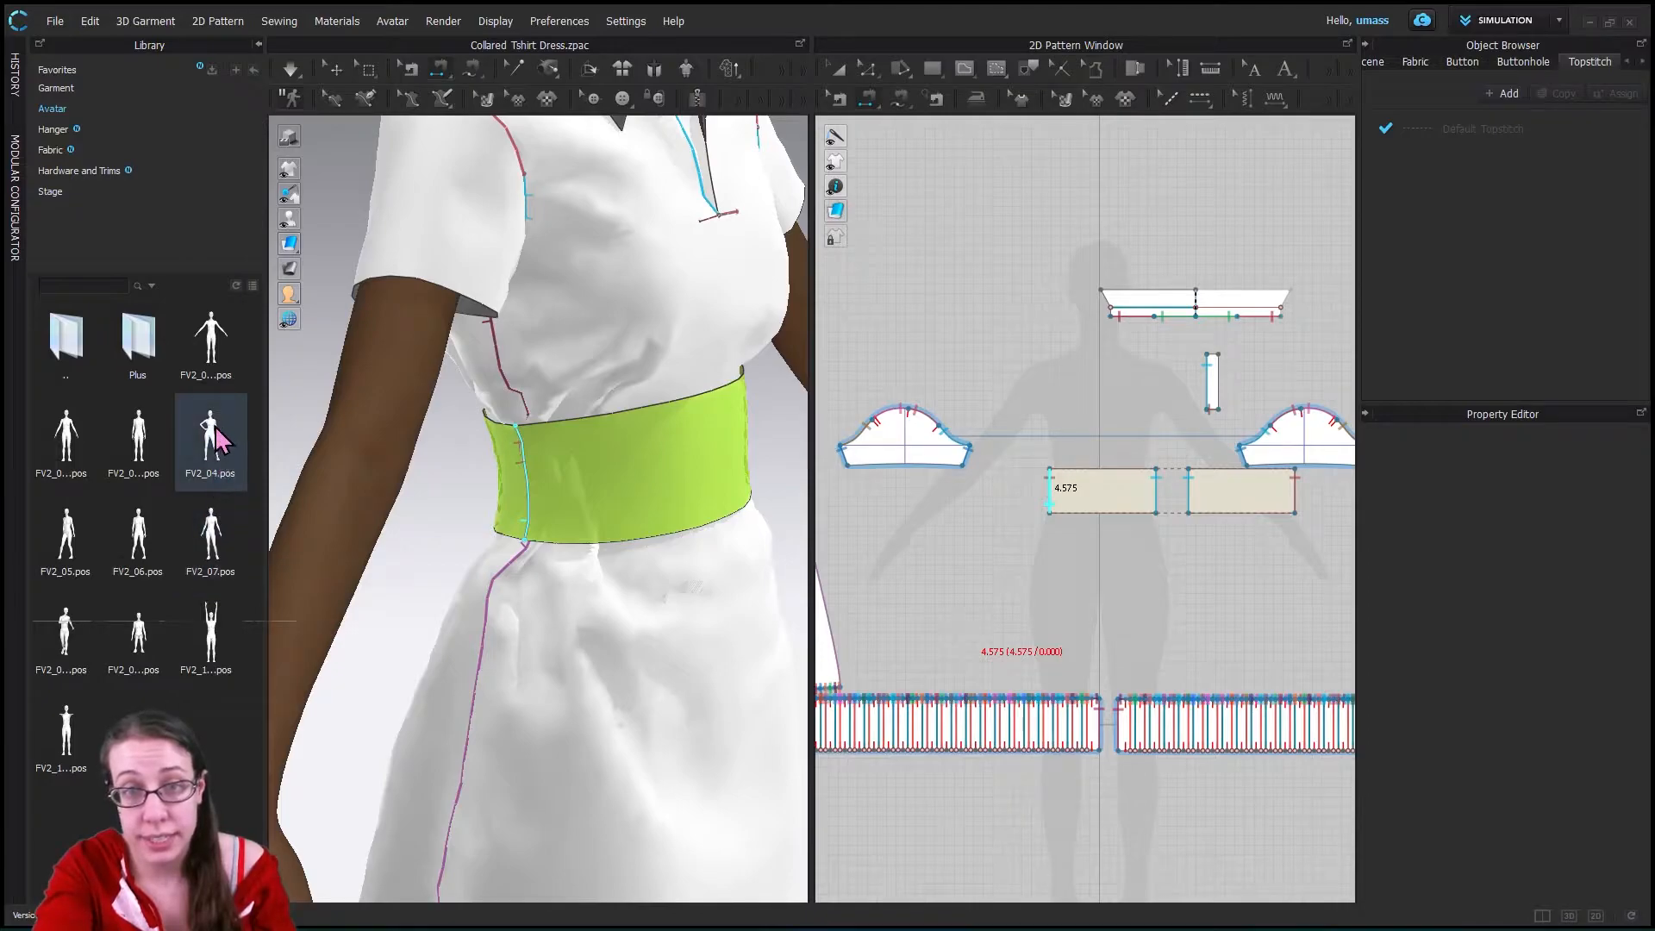
double_click(220, 440)
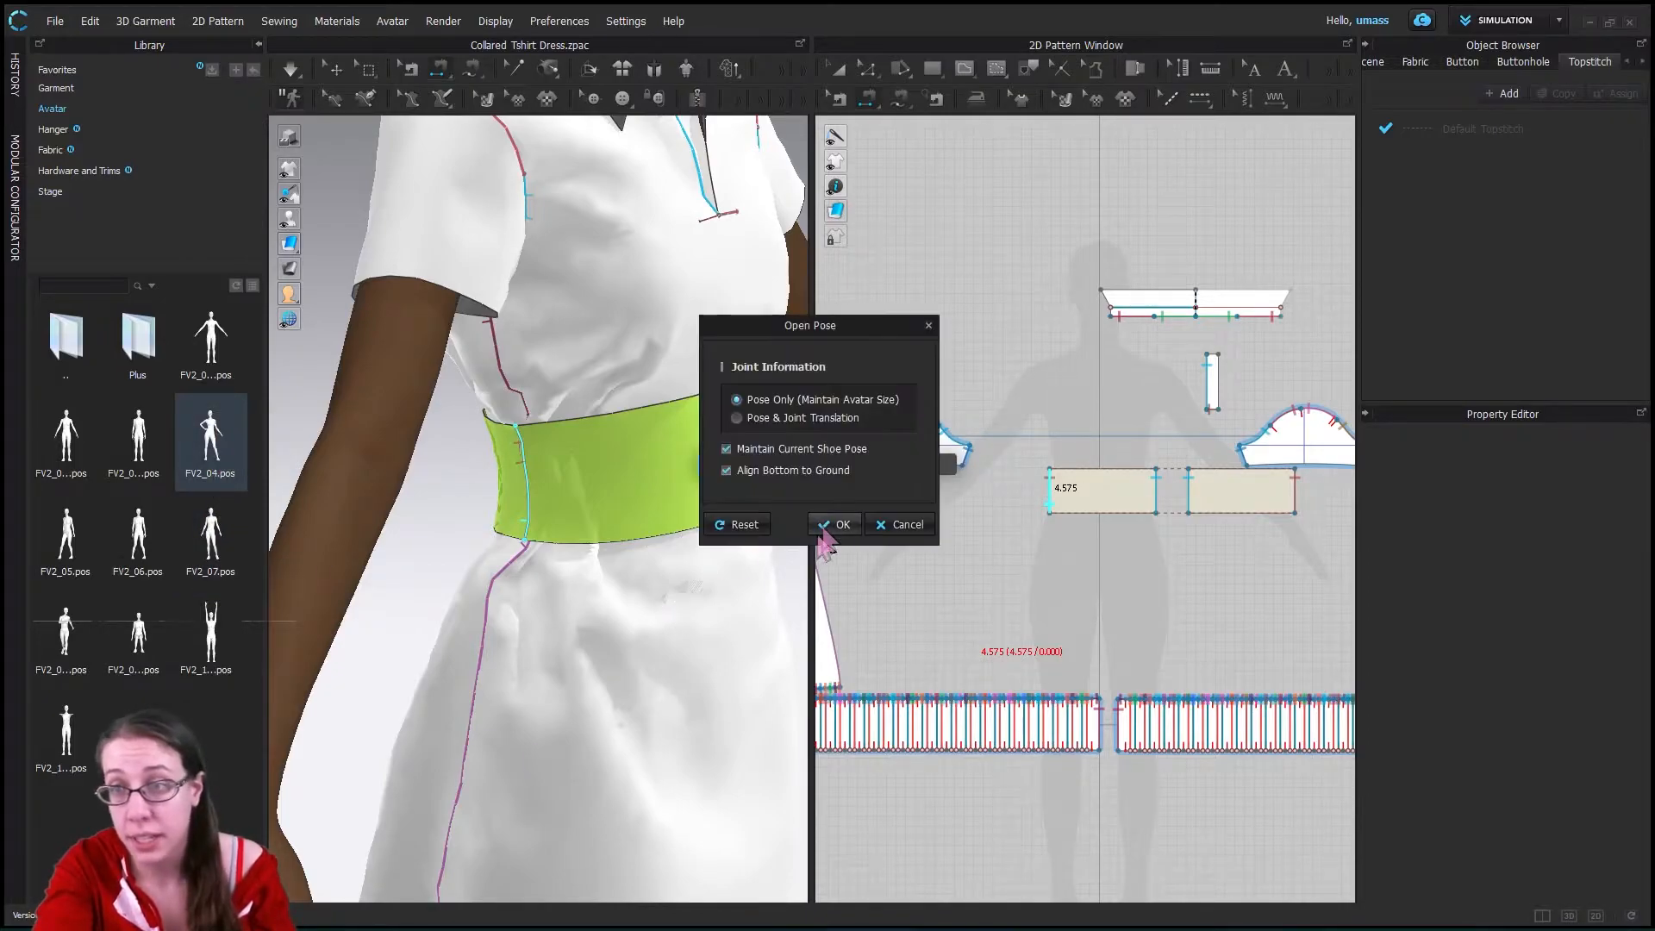
click(833, 526)
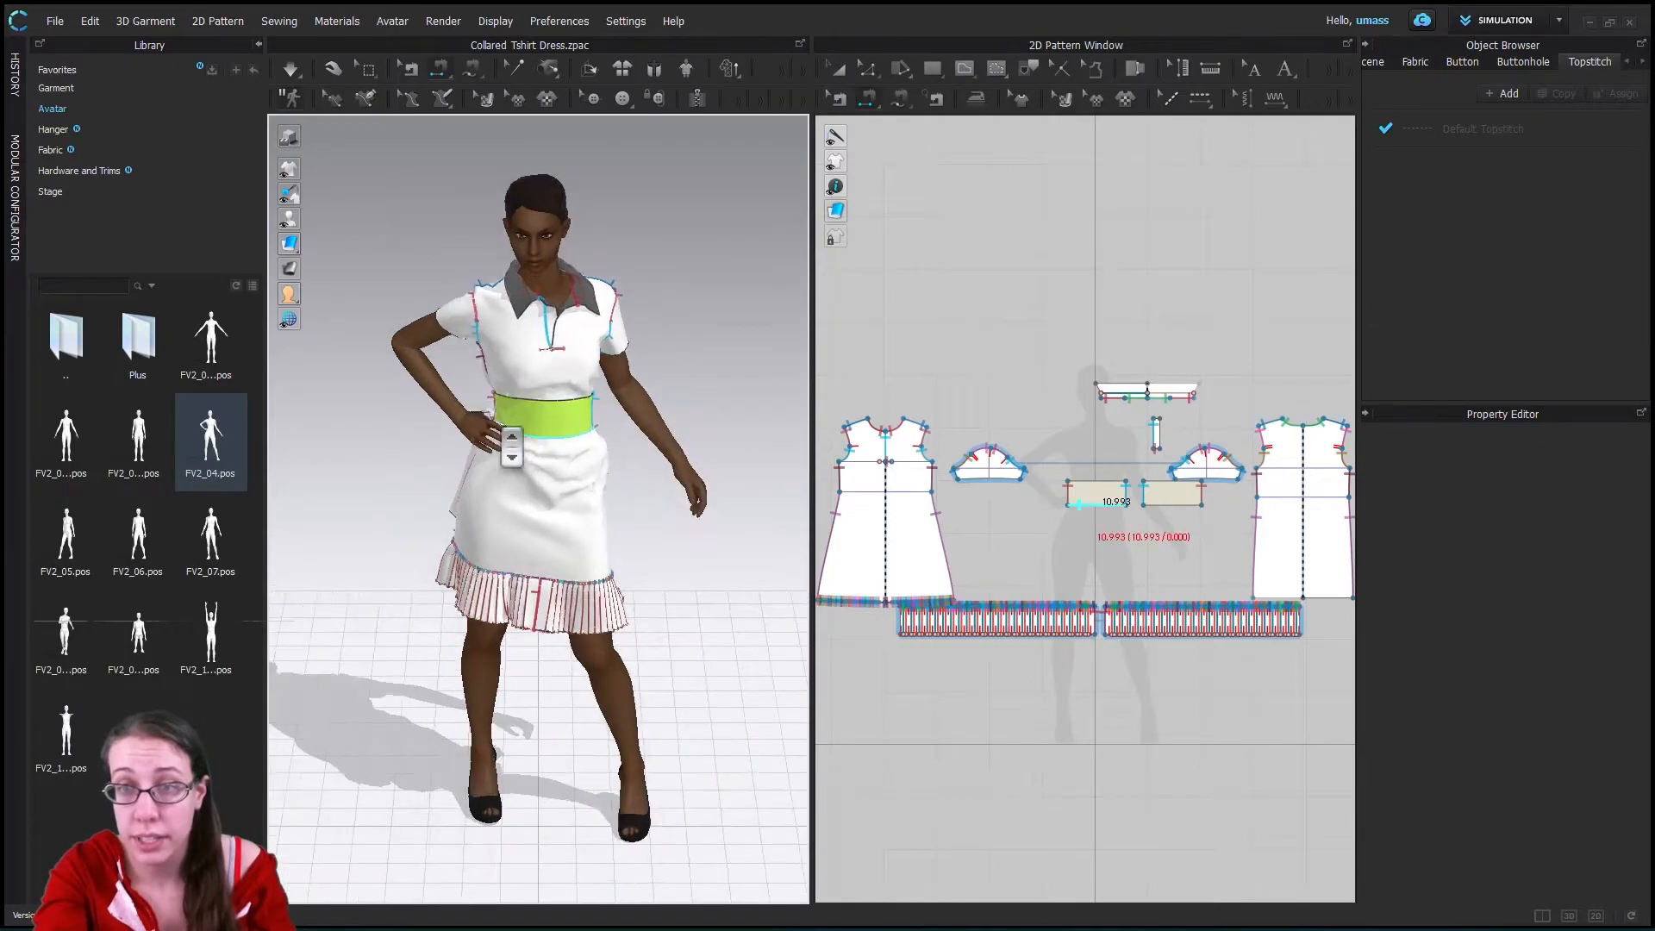
- Run the simulation again to drape the dress and waistband on the posed avatar
scroll(512, 446, up, 10)
right_drag(511, 447, 591, 369)
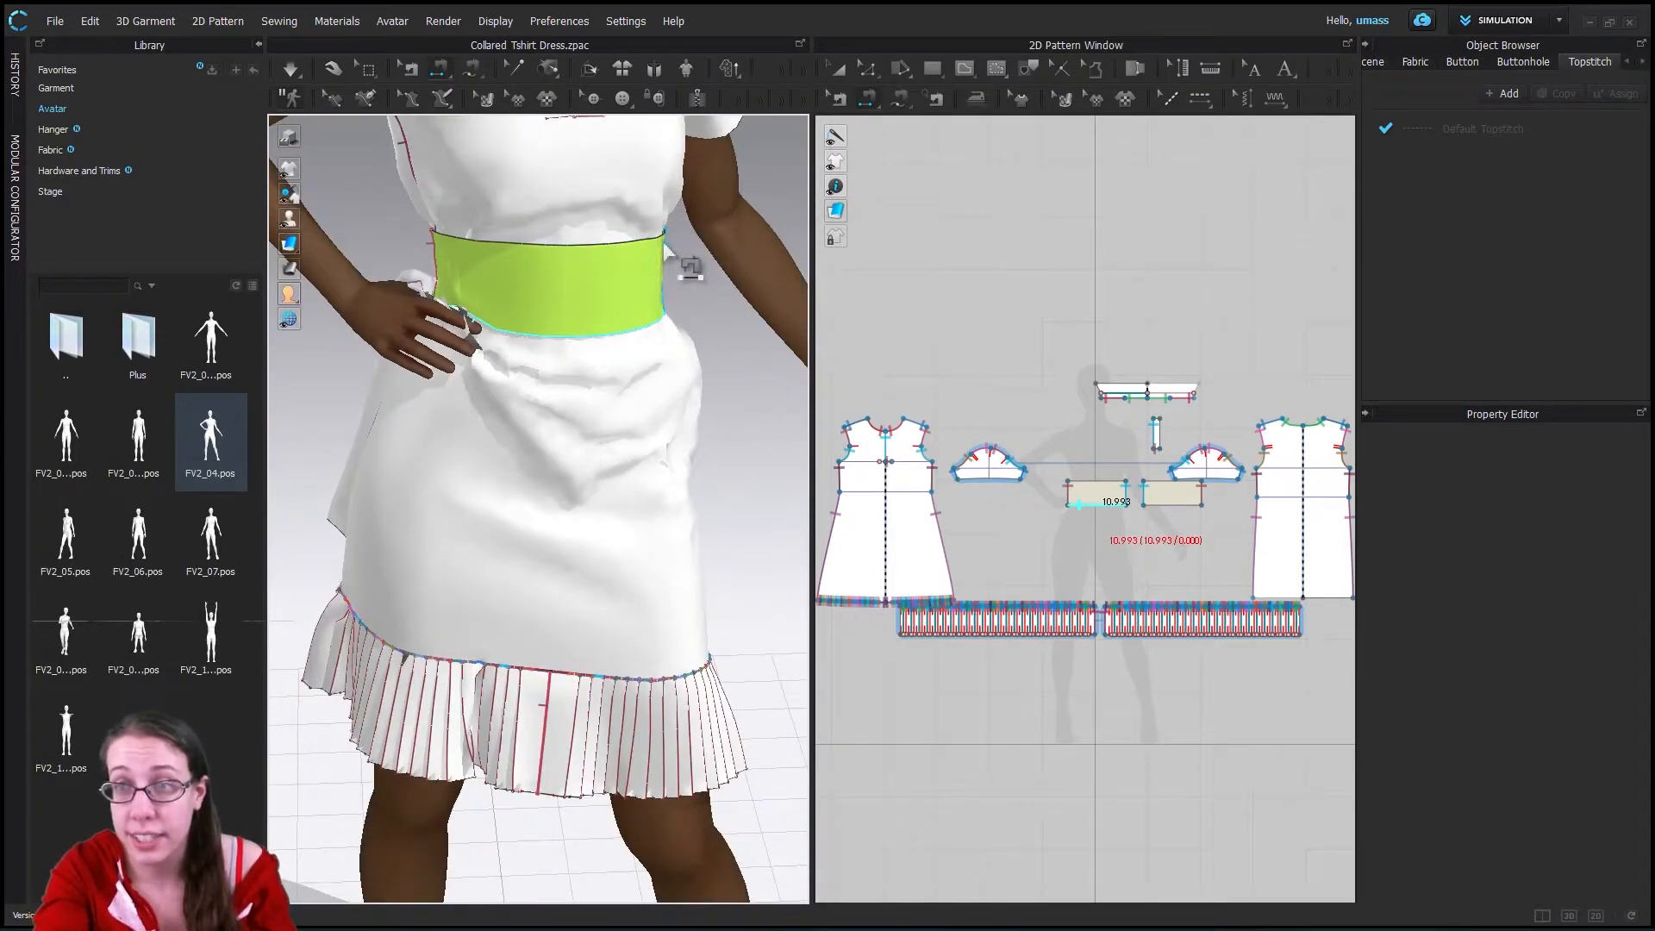
click(291, 69)
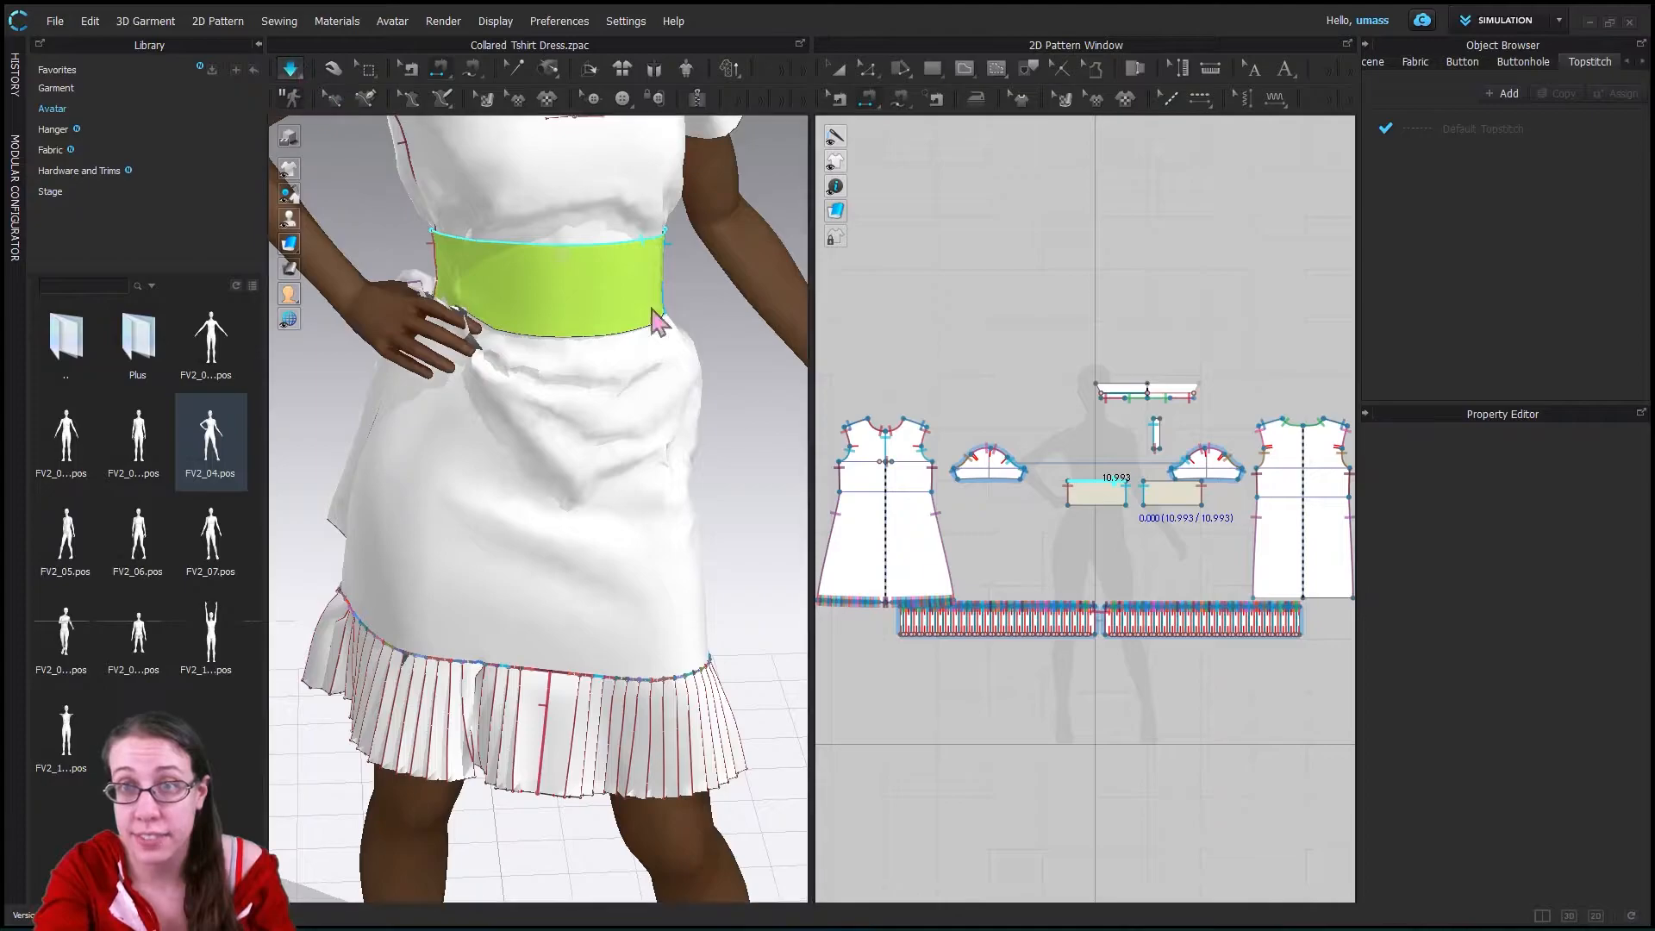
- Adjust the dress fabric around the waistband on the simulated garment, check the drape from another angle, and stop the simulation
key(q)
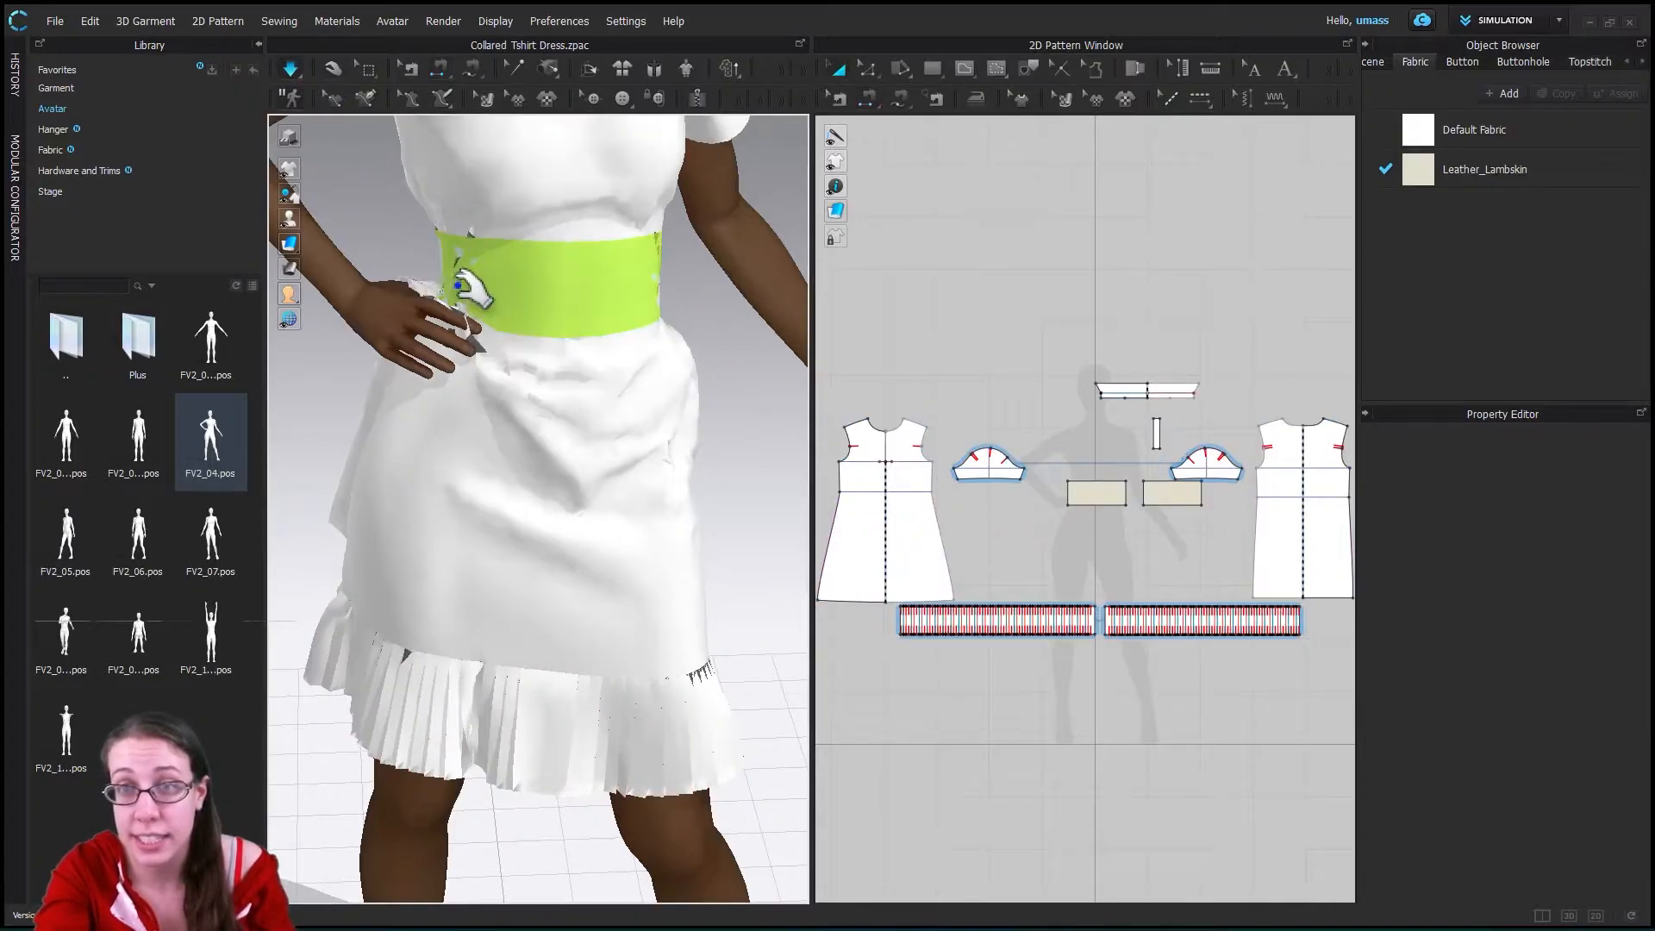
click(552, 409)
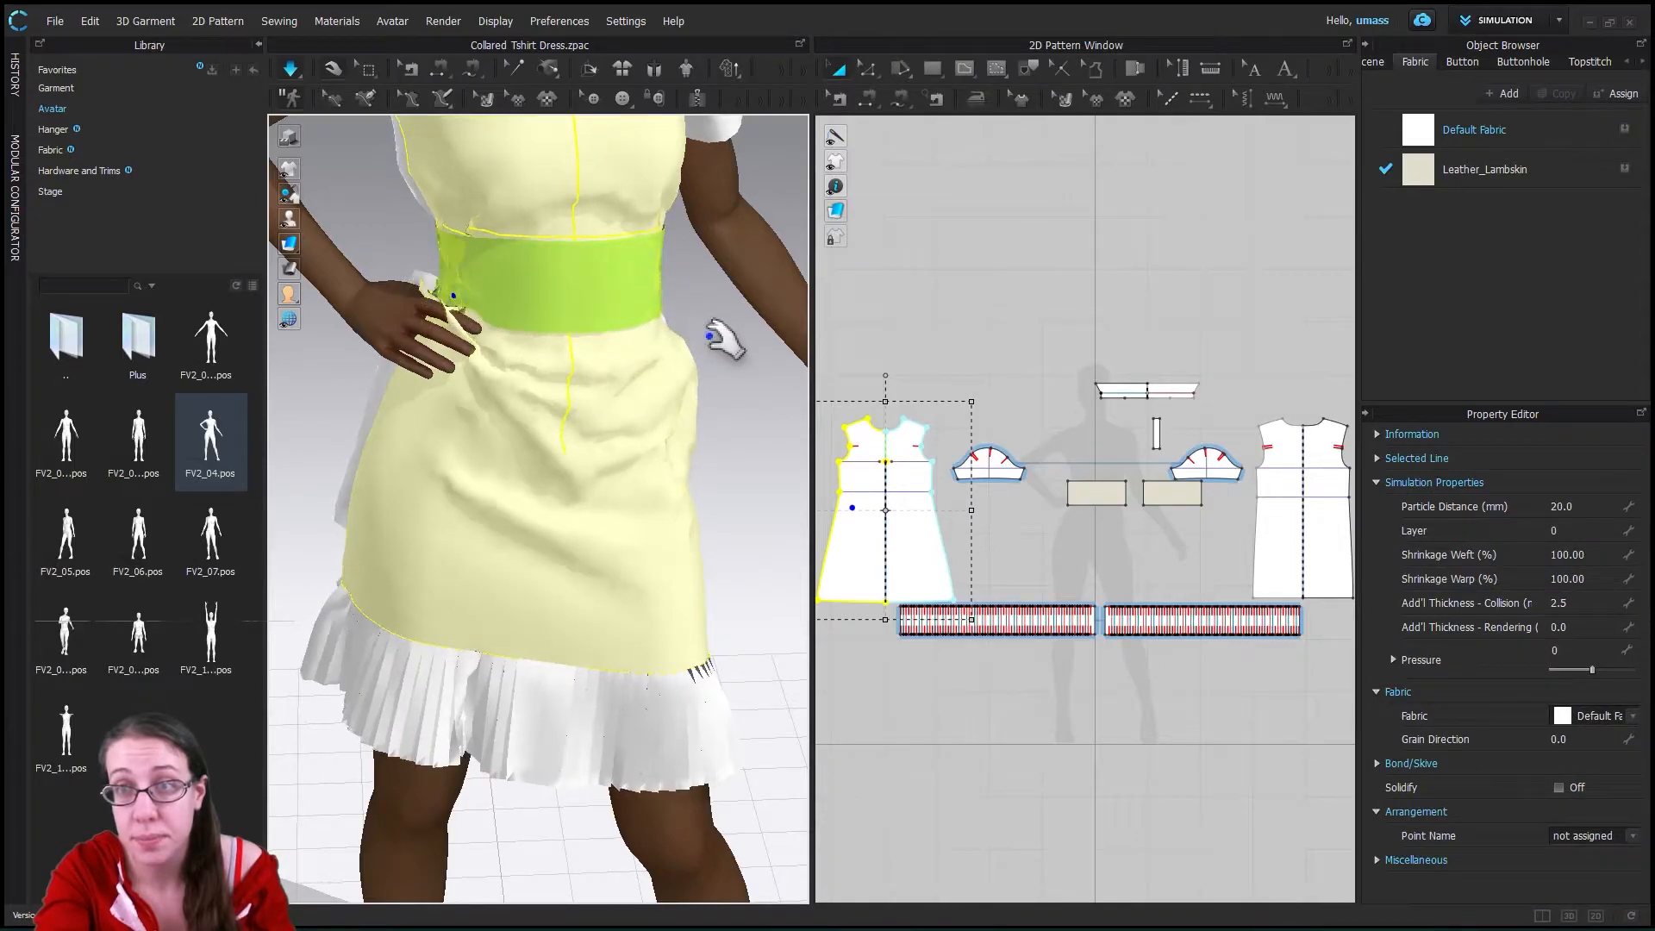
click(749, 384)
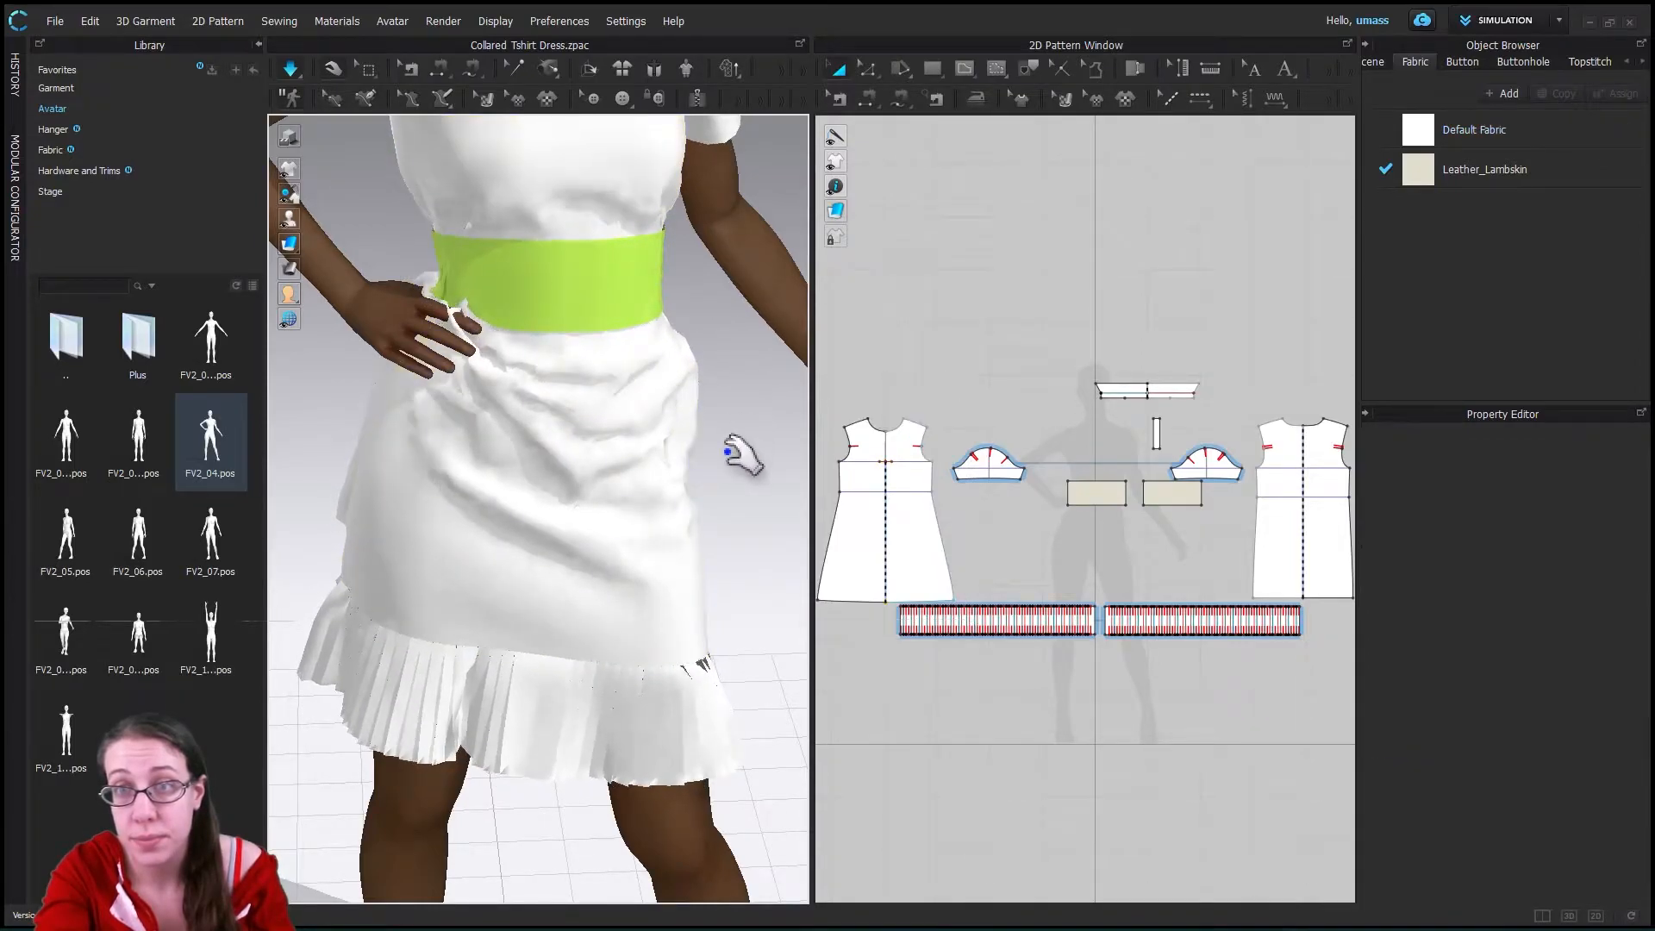
right_drag(646, 492, 494, 228)
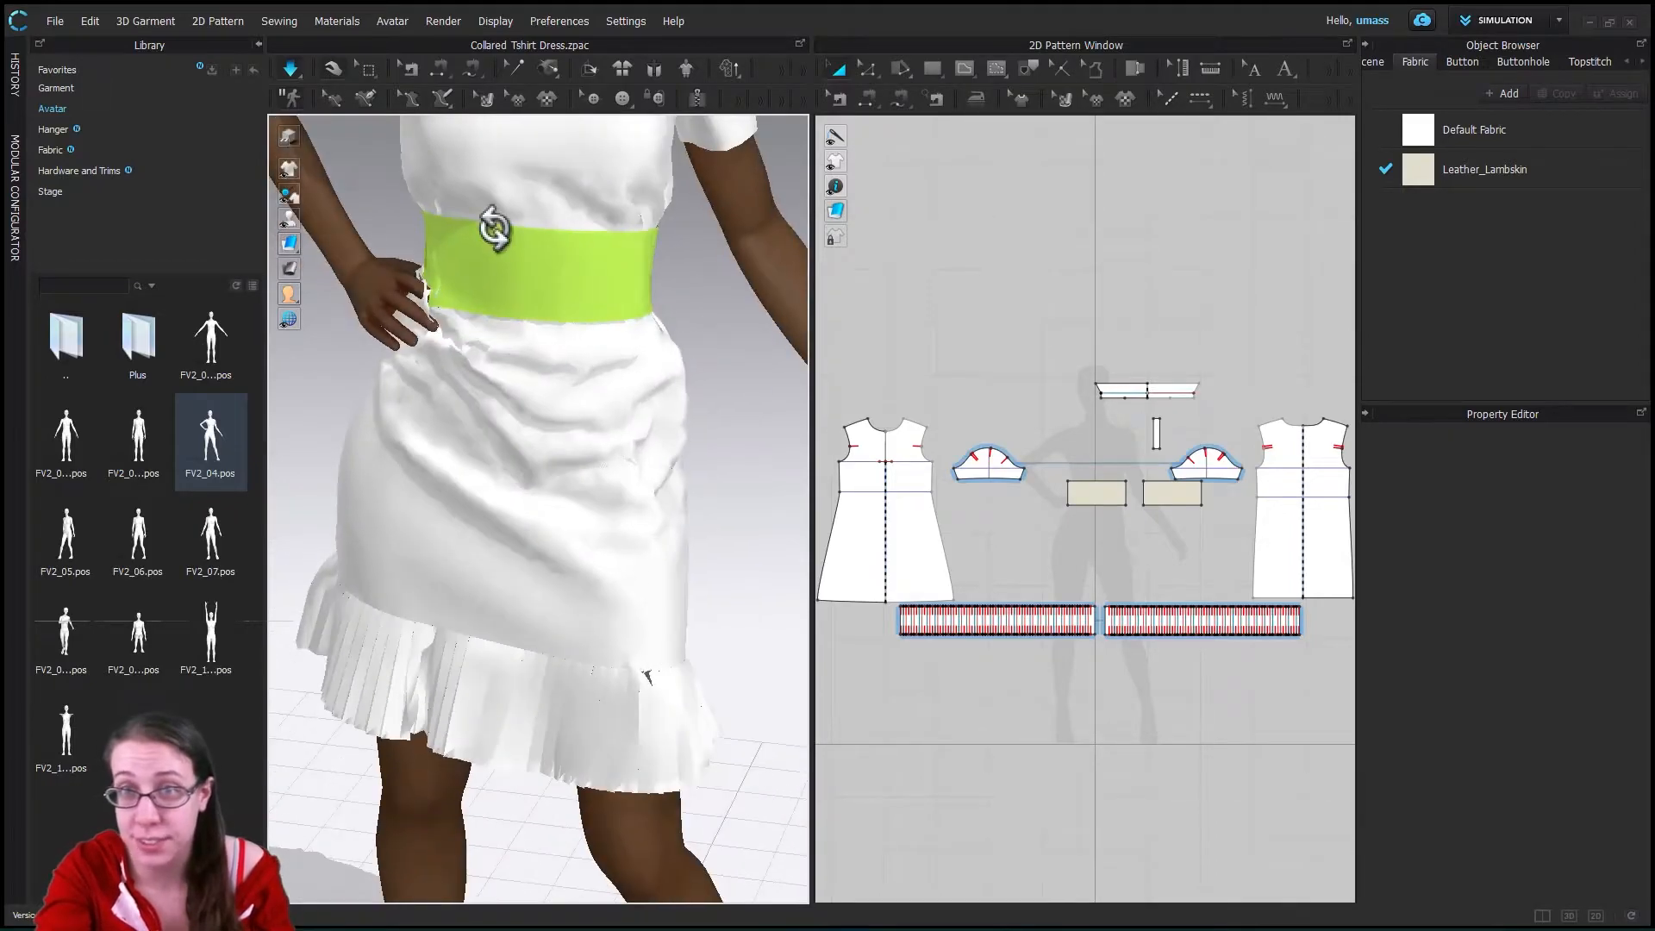
click(291, 67)
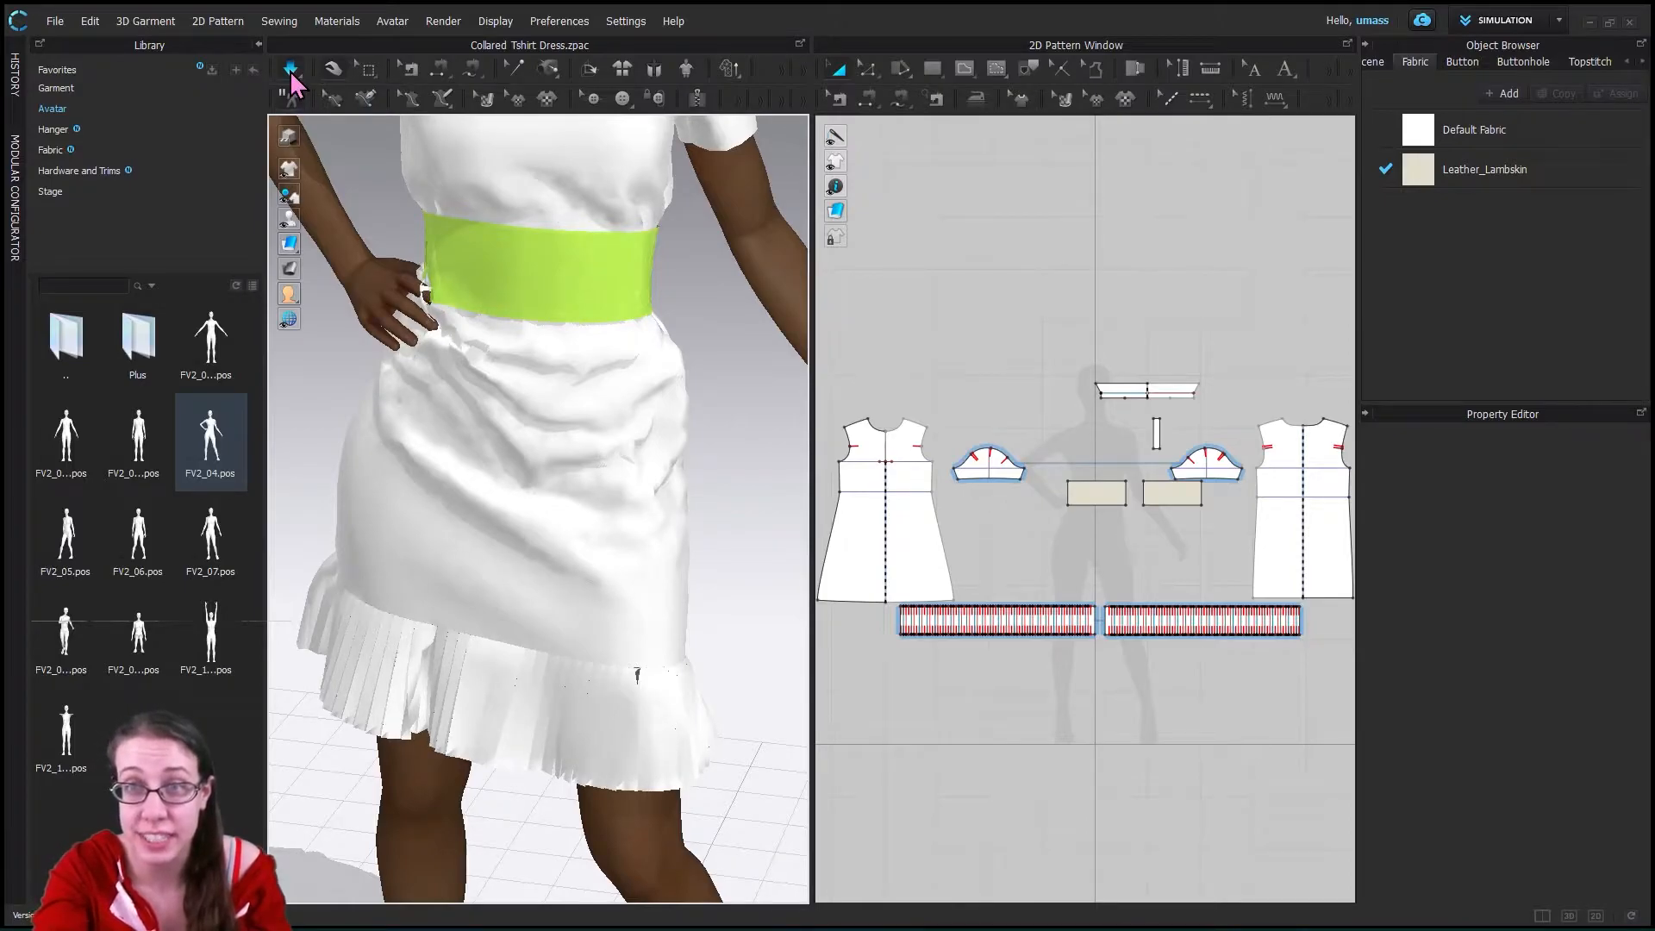
- Select the waistband's Leather_Lambskin fabric and examine its information, material and physical property settings, including thickness
key(n)
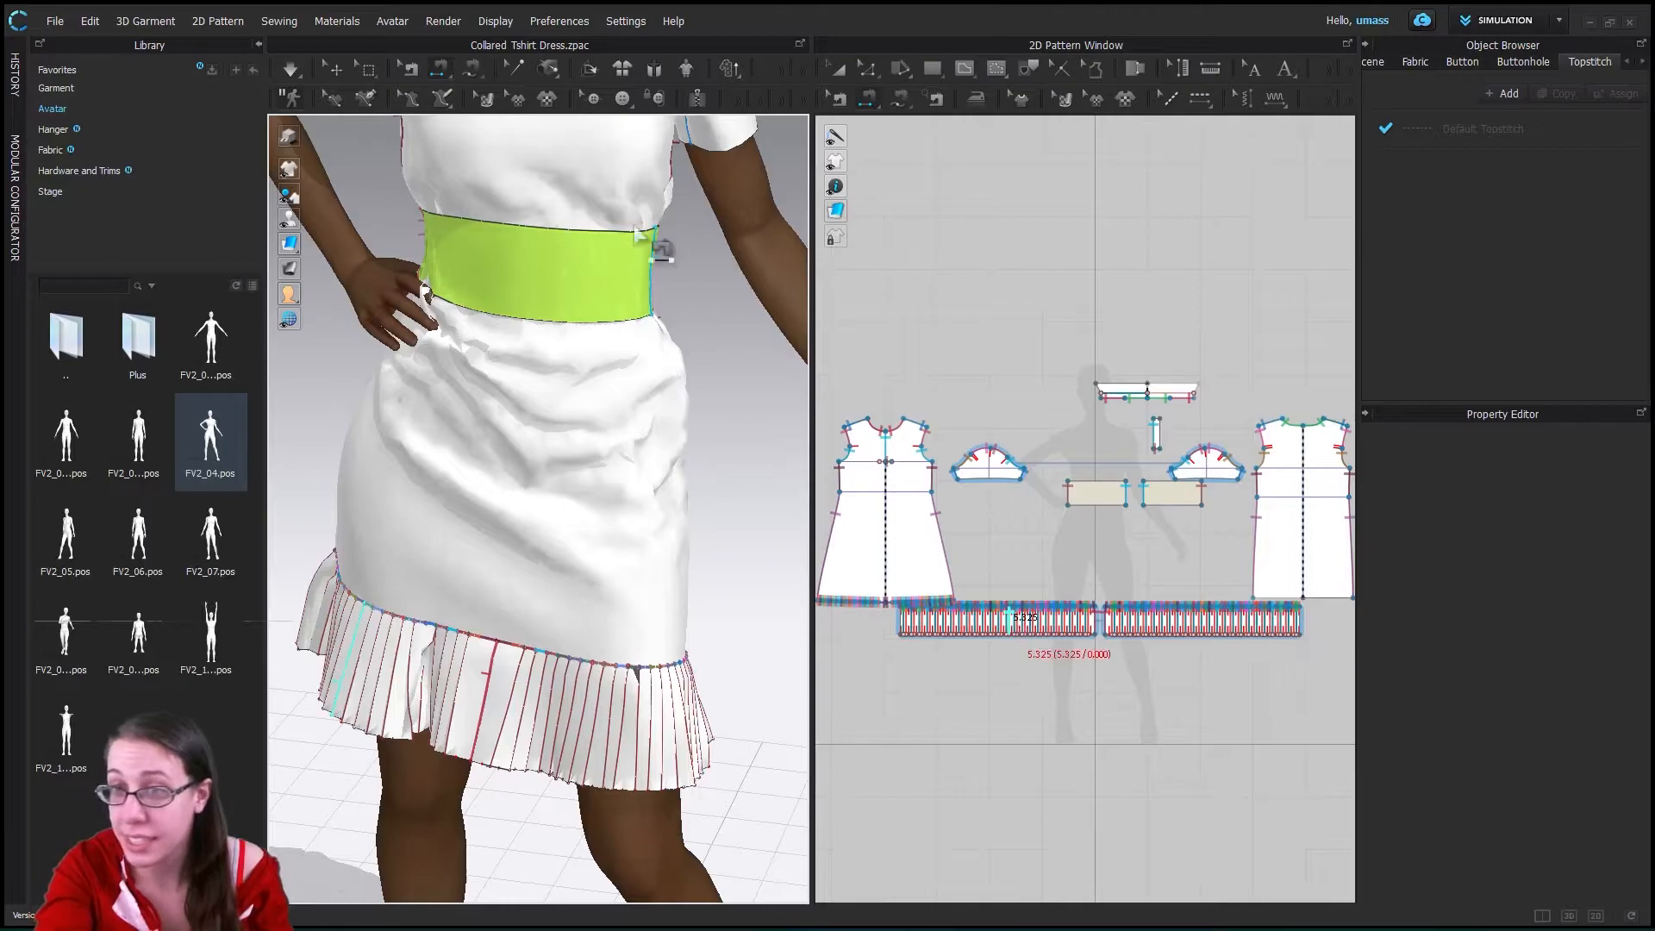
click(1091, 505)
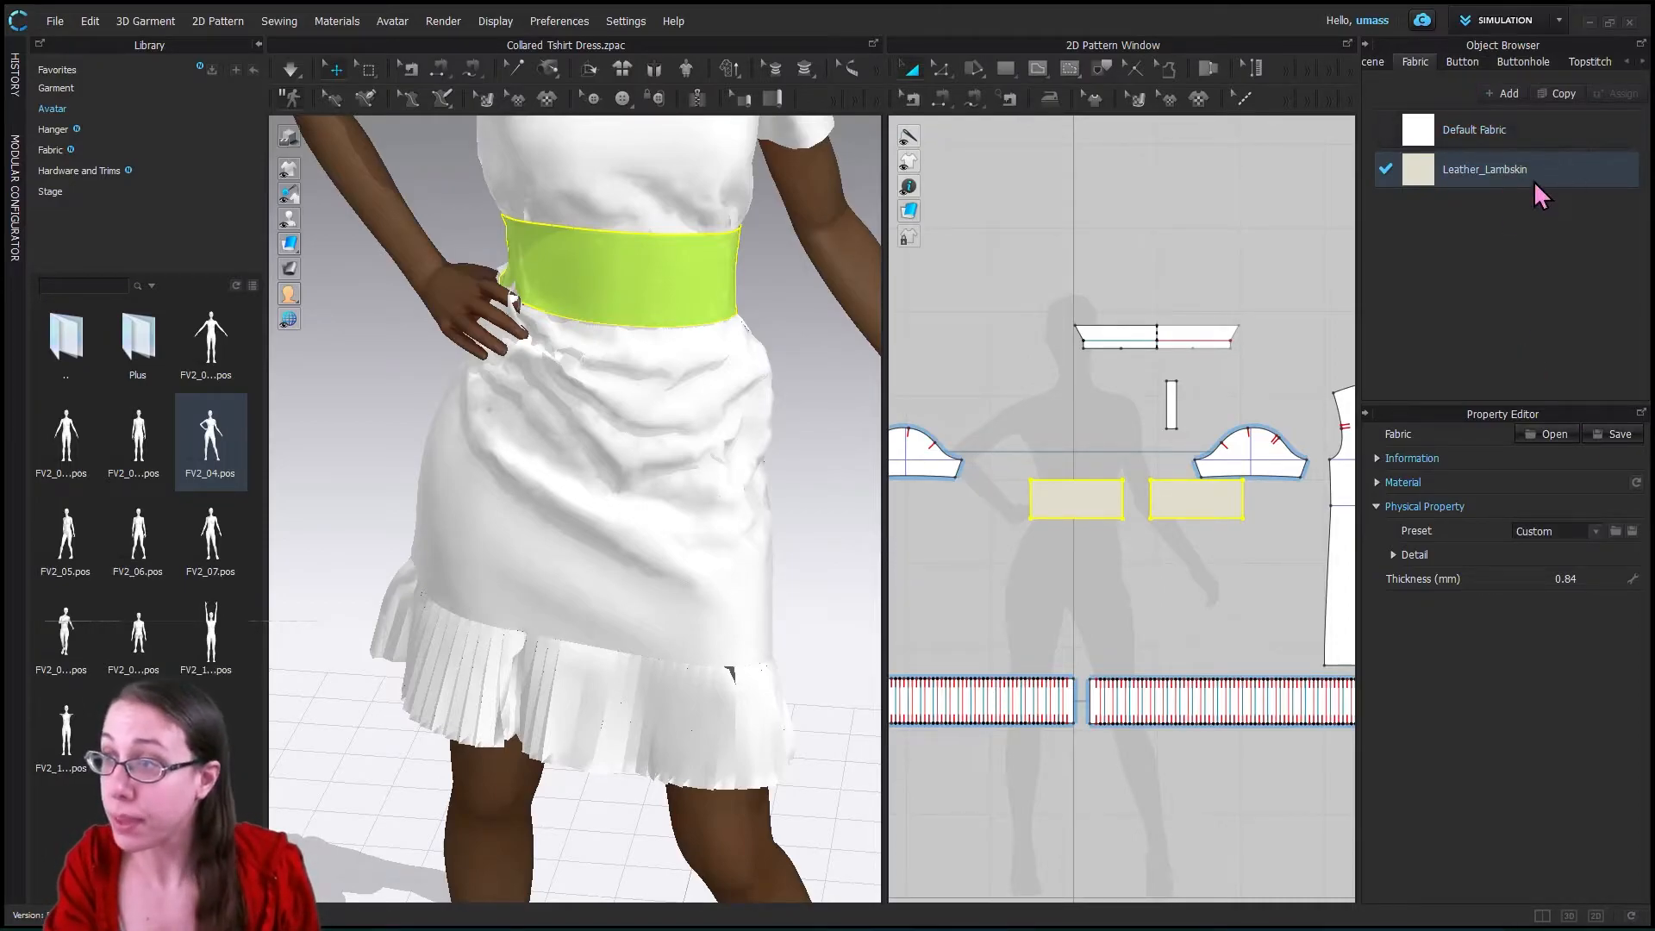
click(1377, 459)
click(1377, 459)
click(1379, 482)
click(1378, 483)
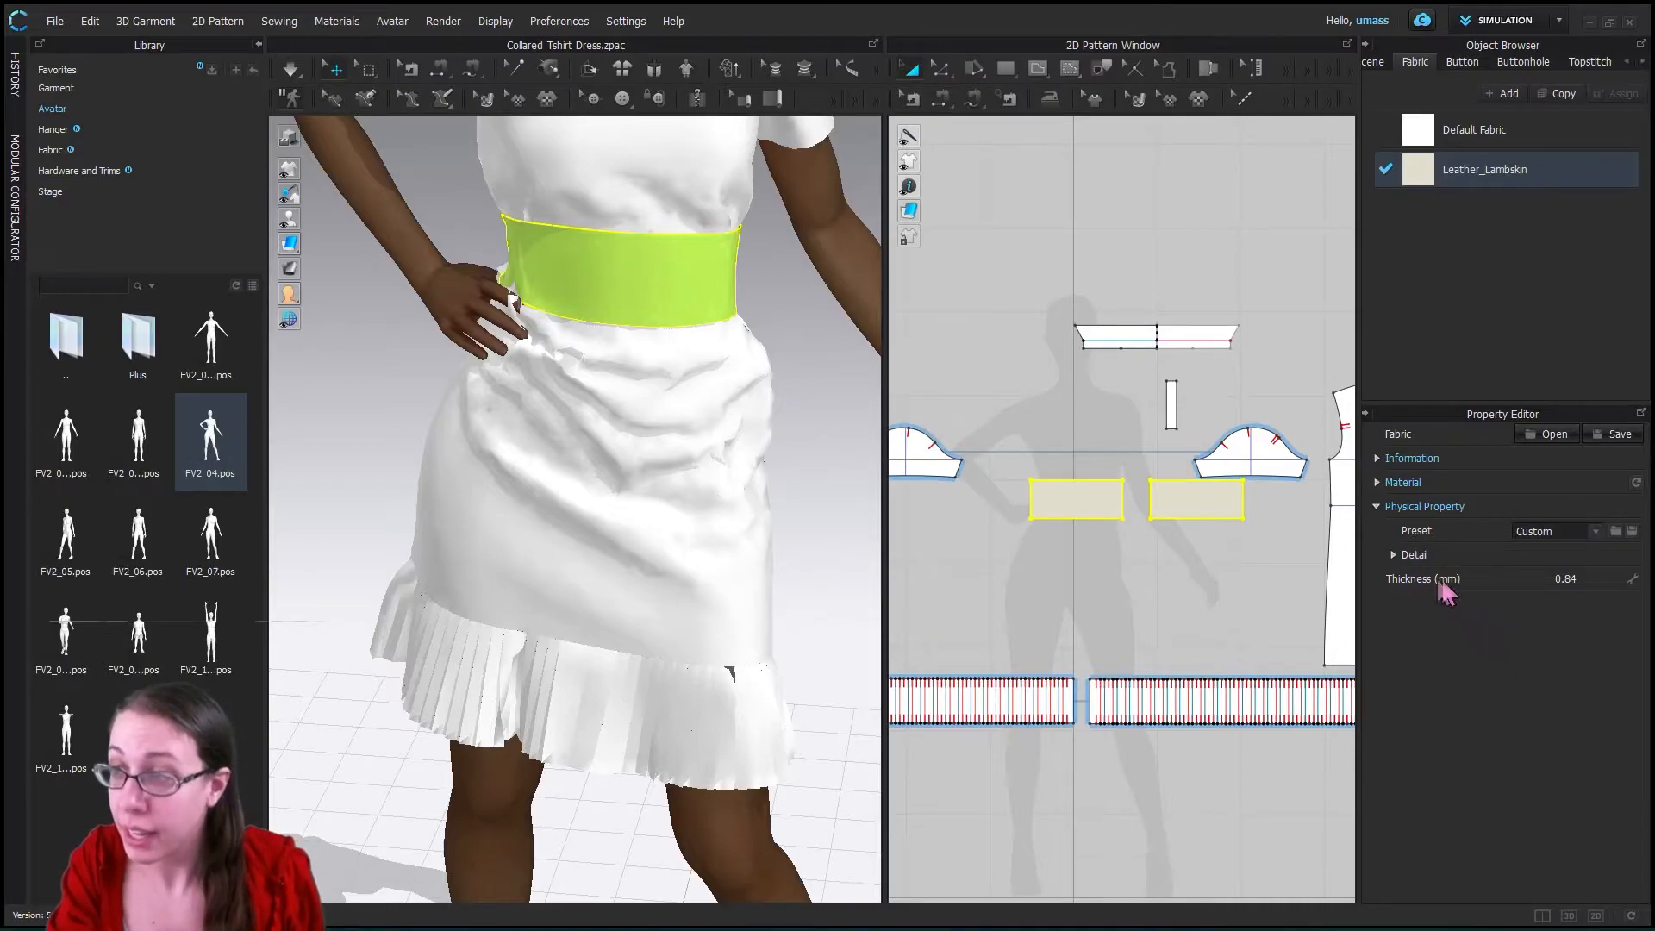
double_click(1570, 580)
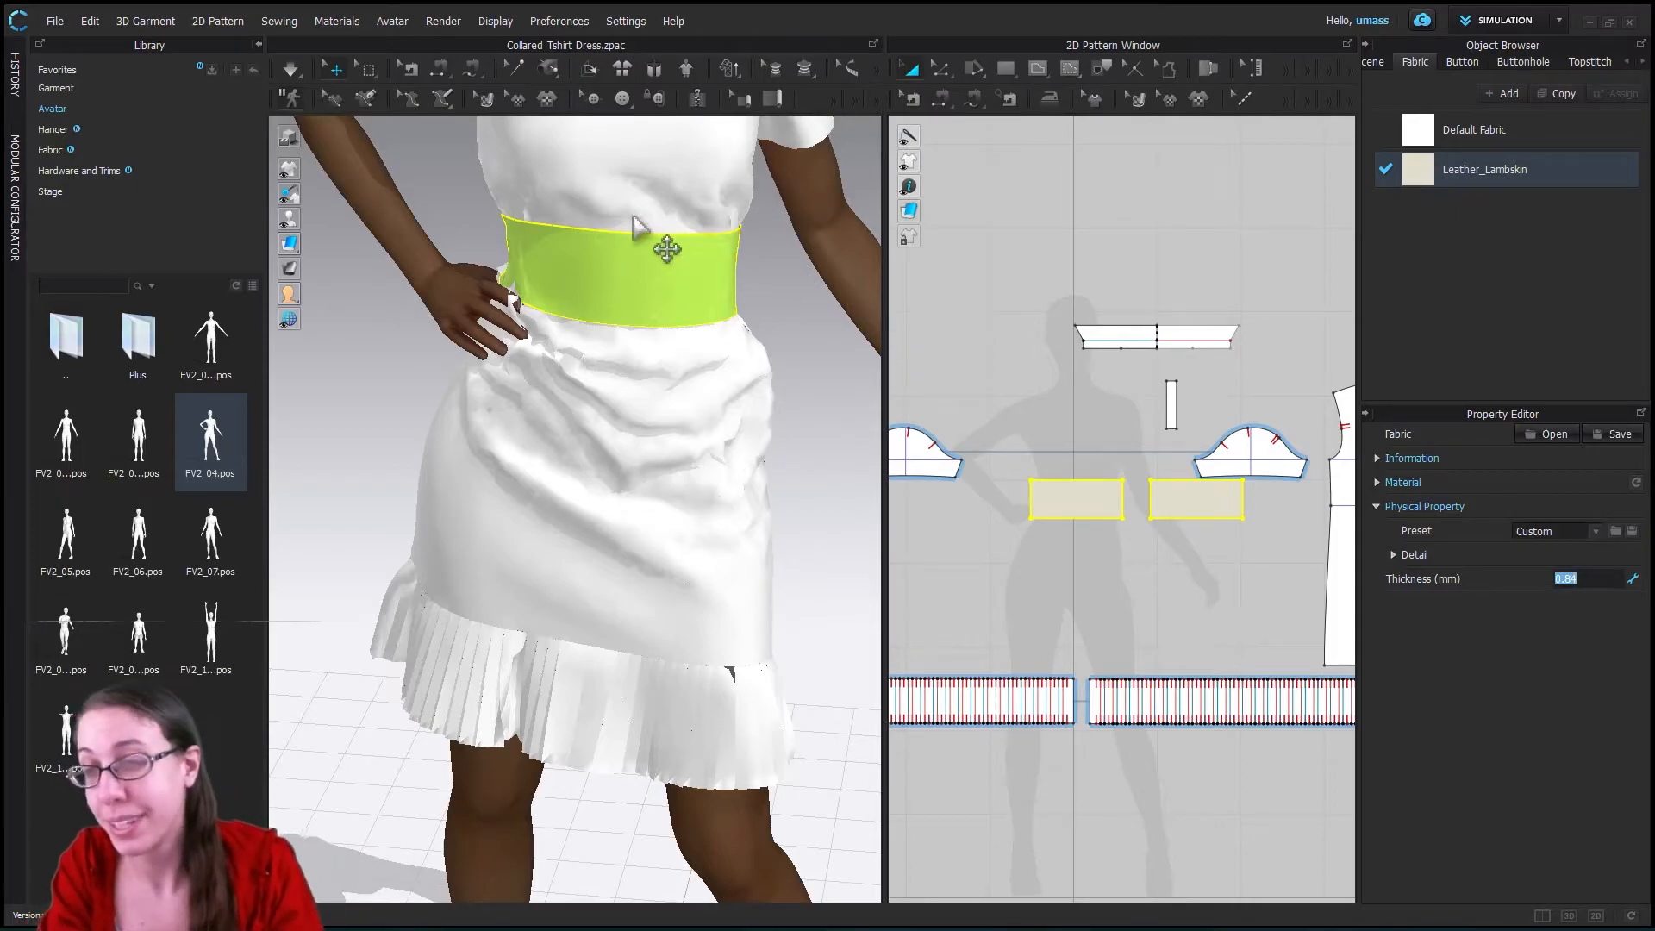
click(1508, 20)
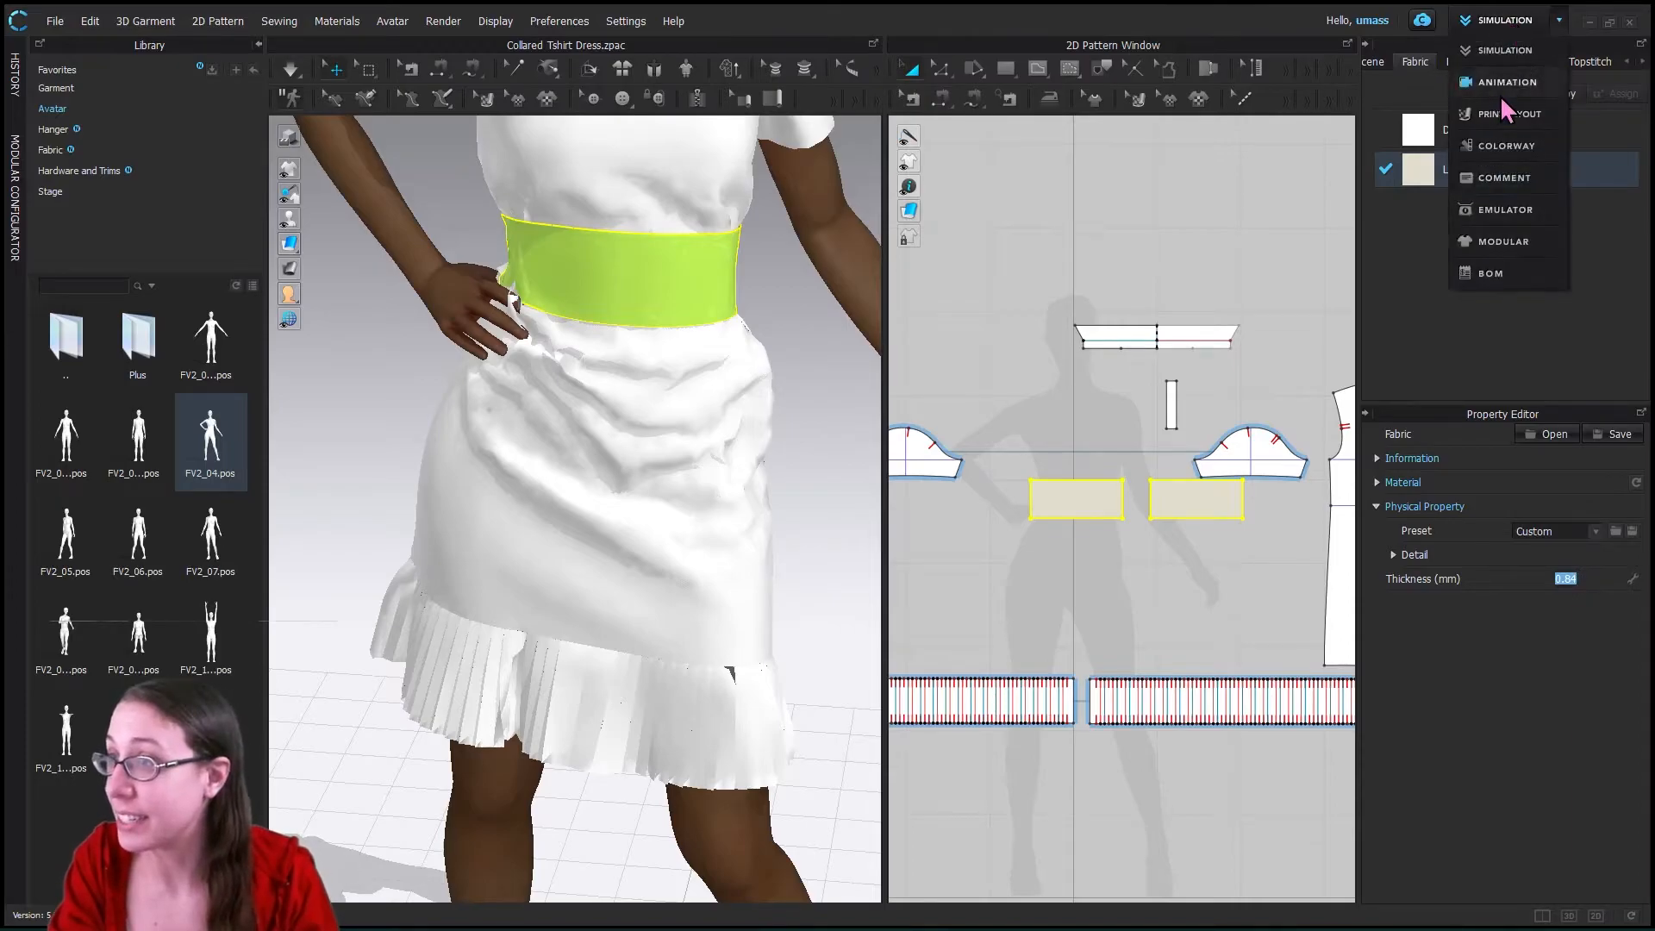
click(1498, 24)
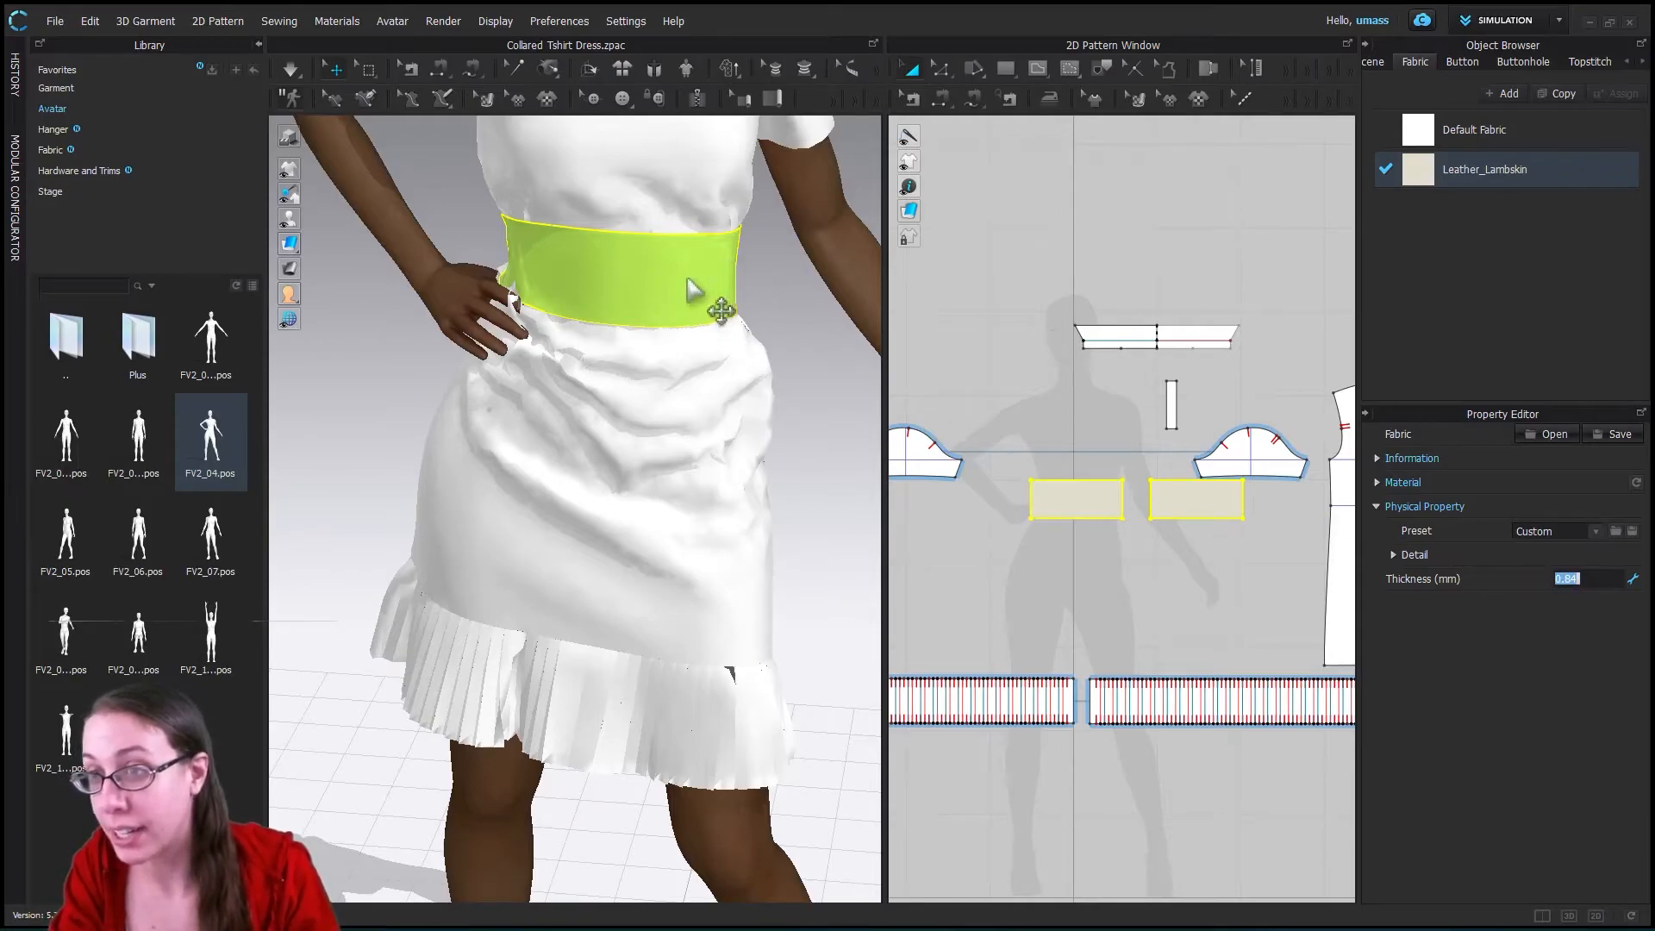
- In the Leather_Lambskin physical property details, set Stretch-Weft to 92, Stretch-Warp to 95 and Shear to 94
click(1394, 556)
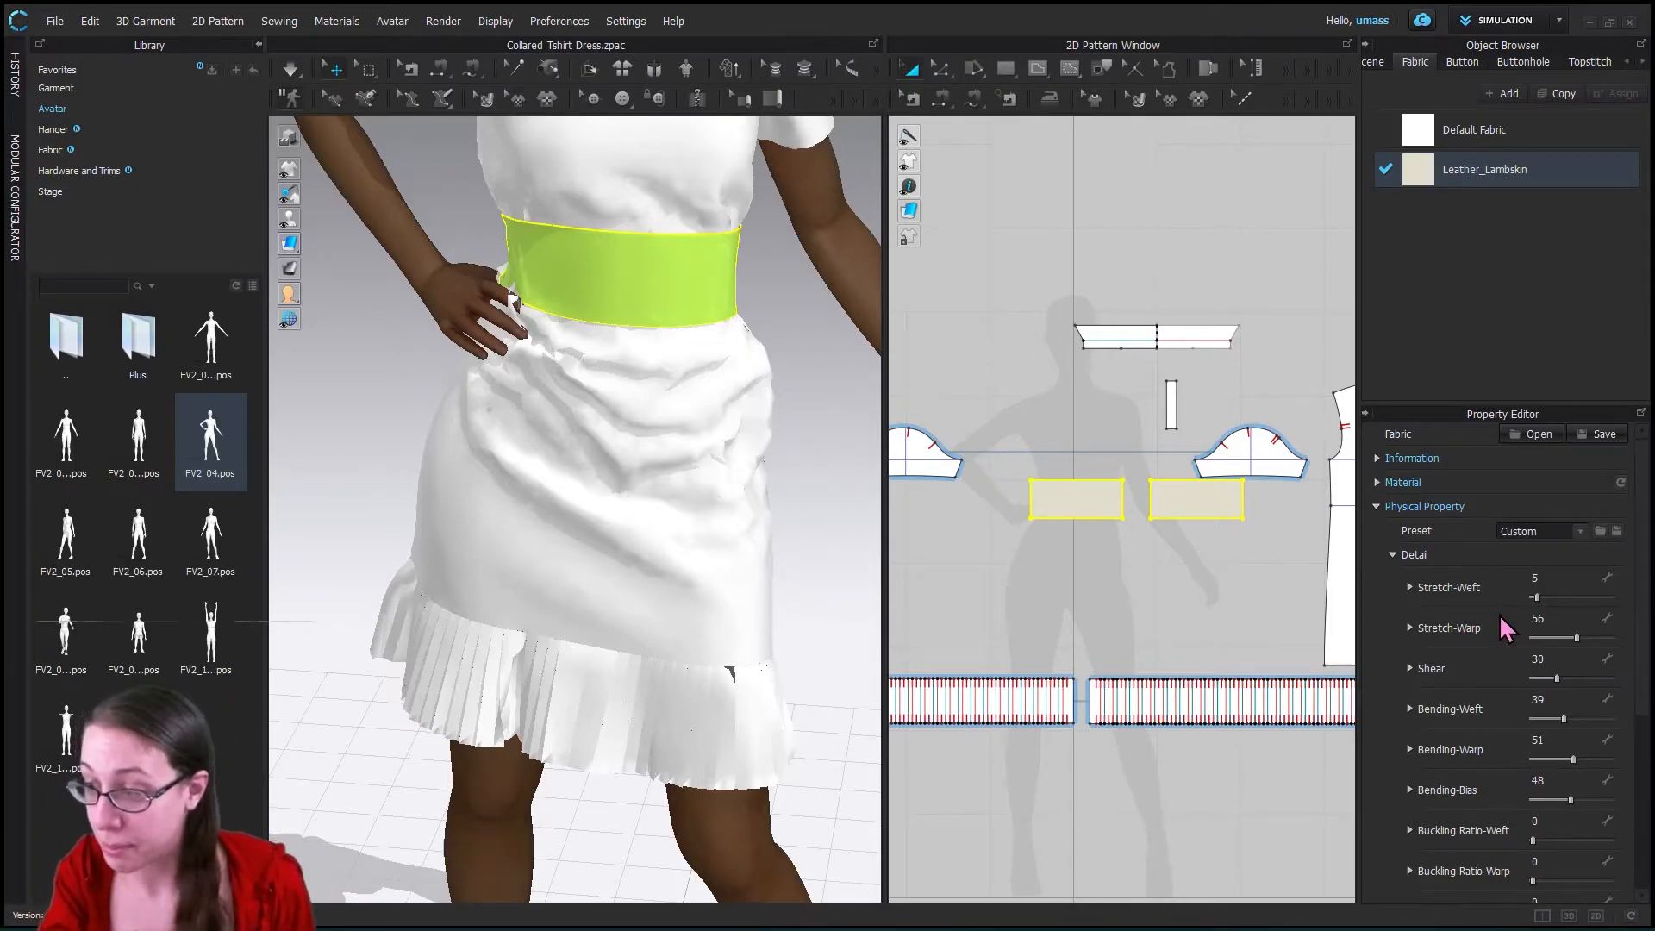
scroll(1507, 630, down, 1)
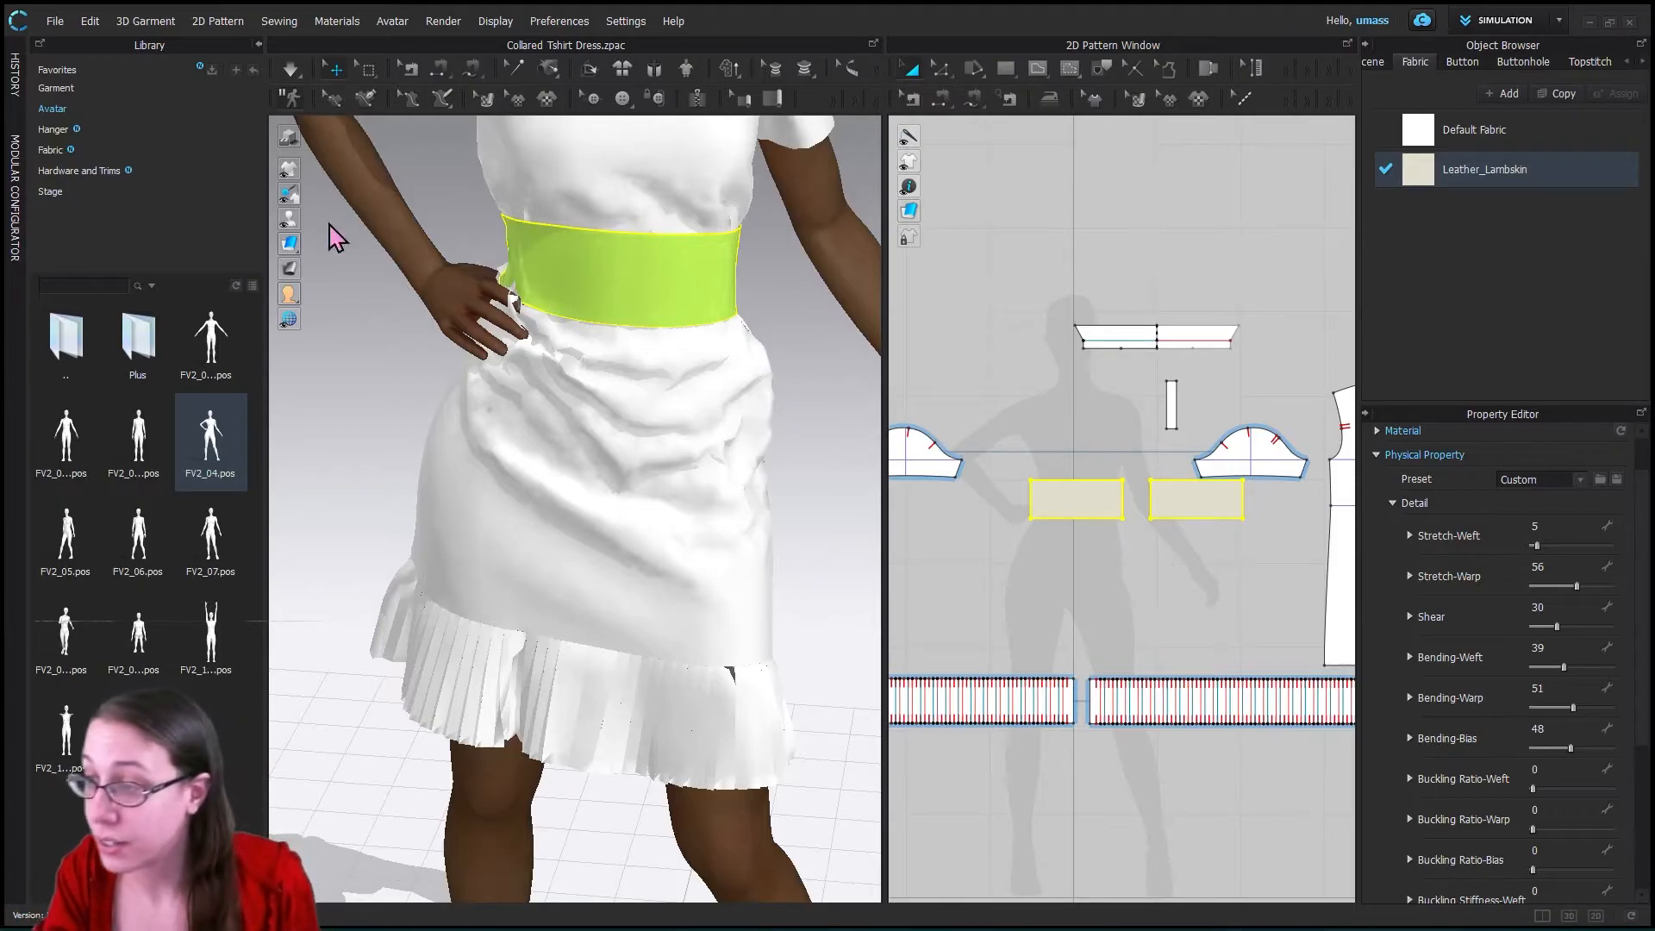
click(1559, 545)
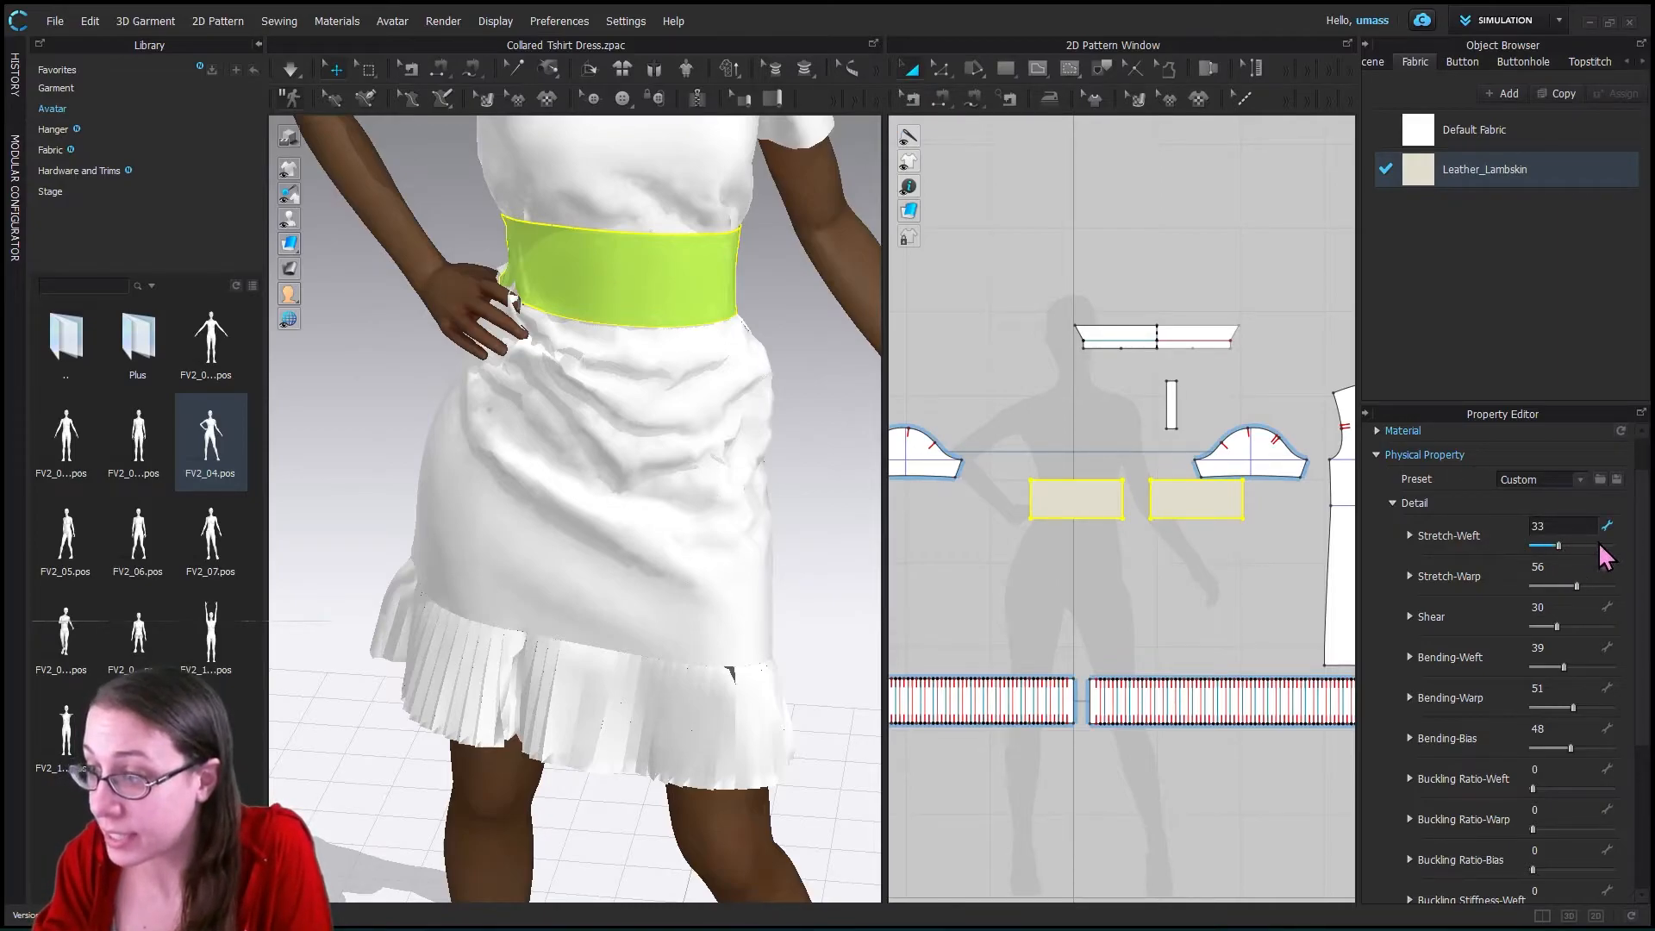
drag(1561, 545, 1573, 546)
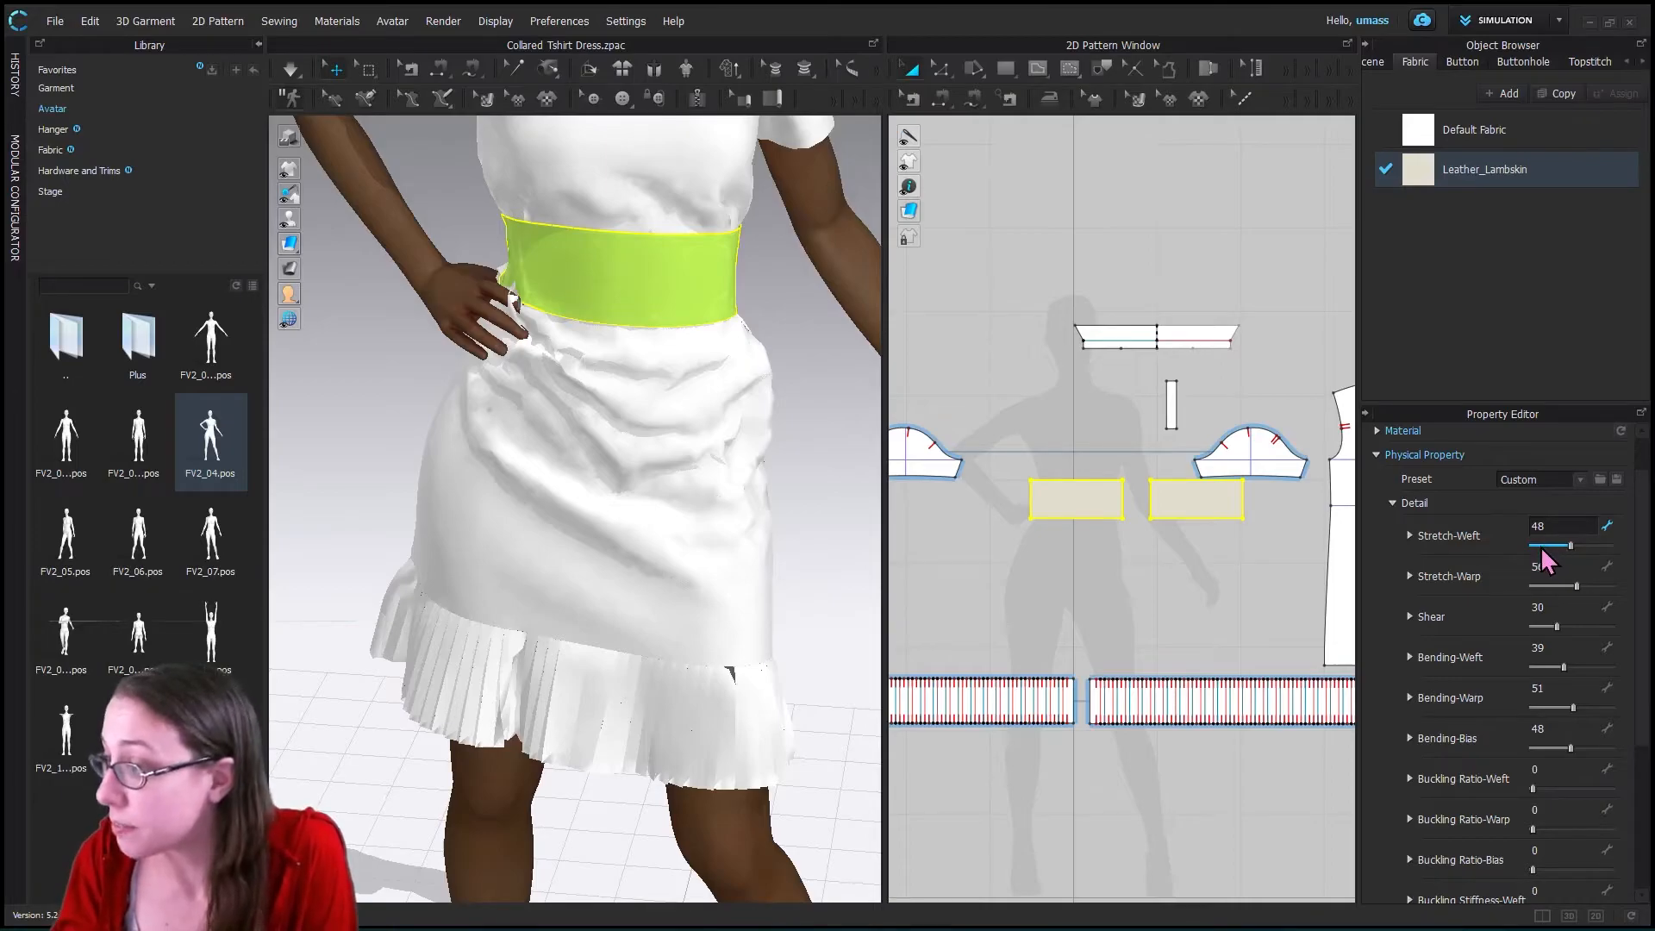
click(1580, 627)
click(1599, 626)
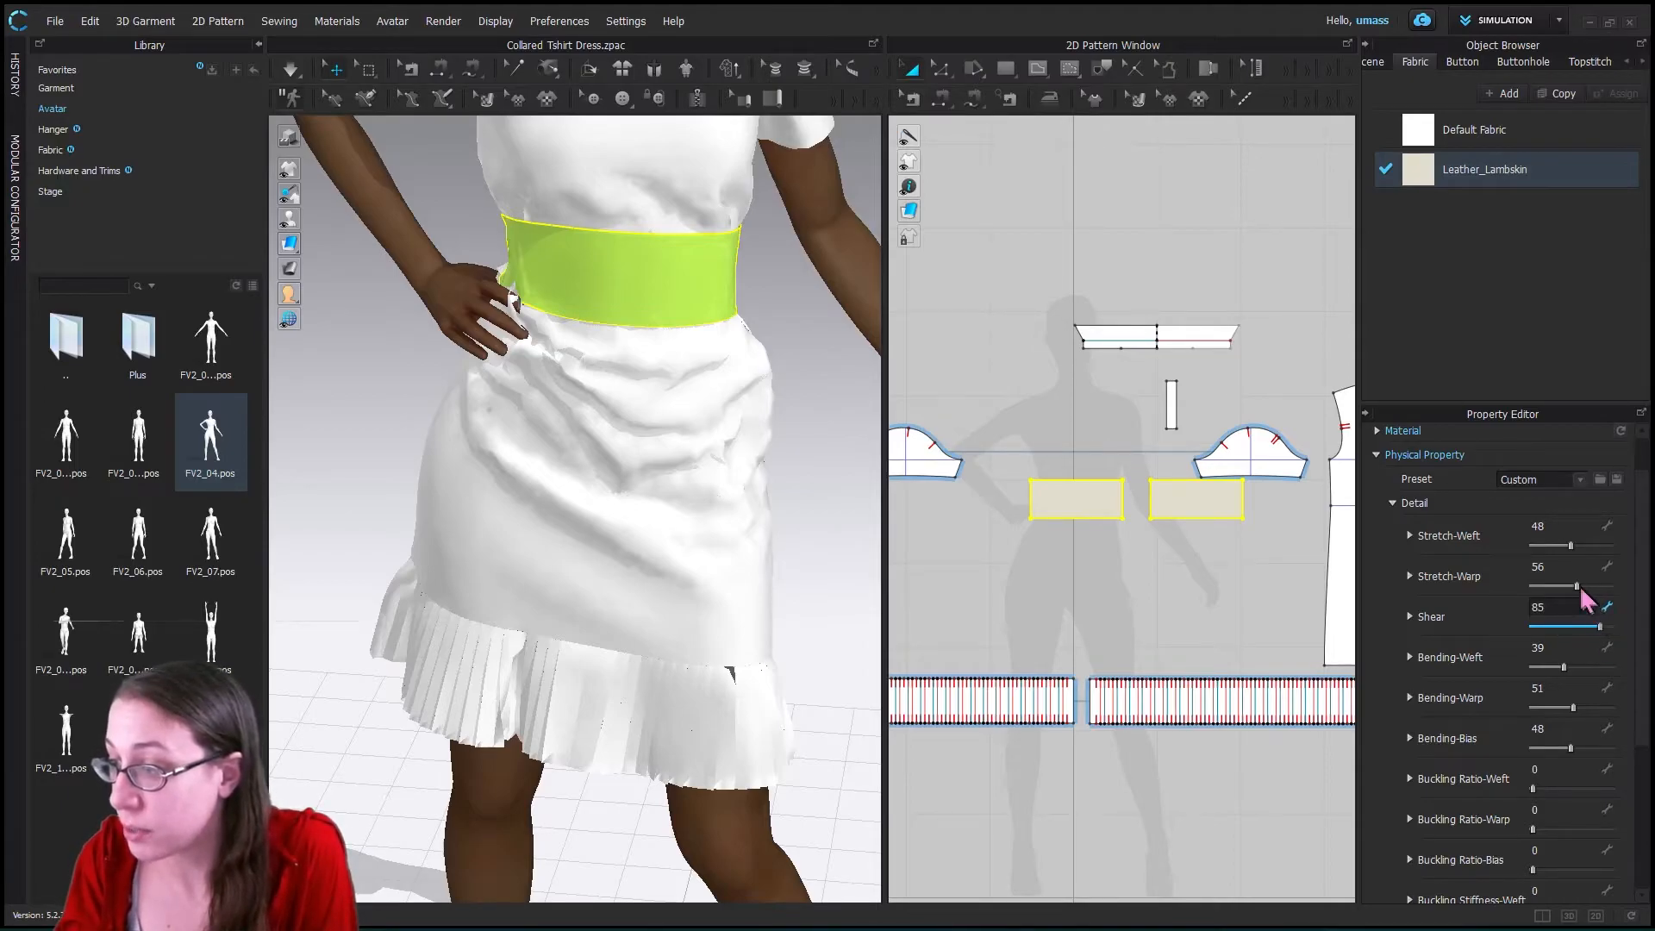
click(1602, 586)
click(1595, 546)
click(1606, 546)
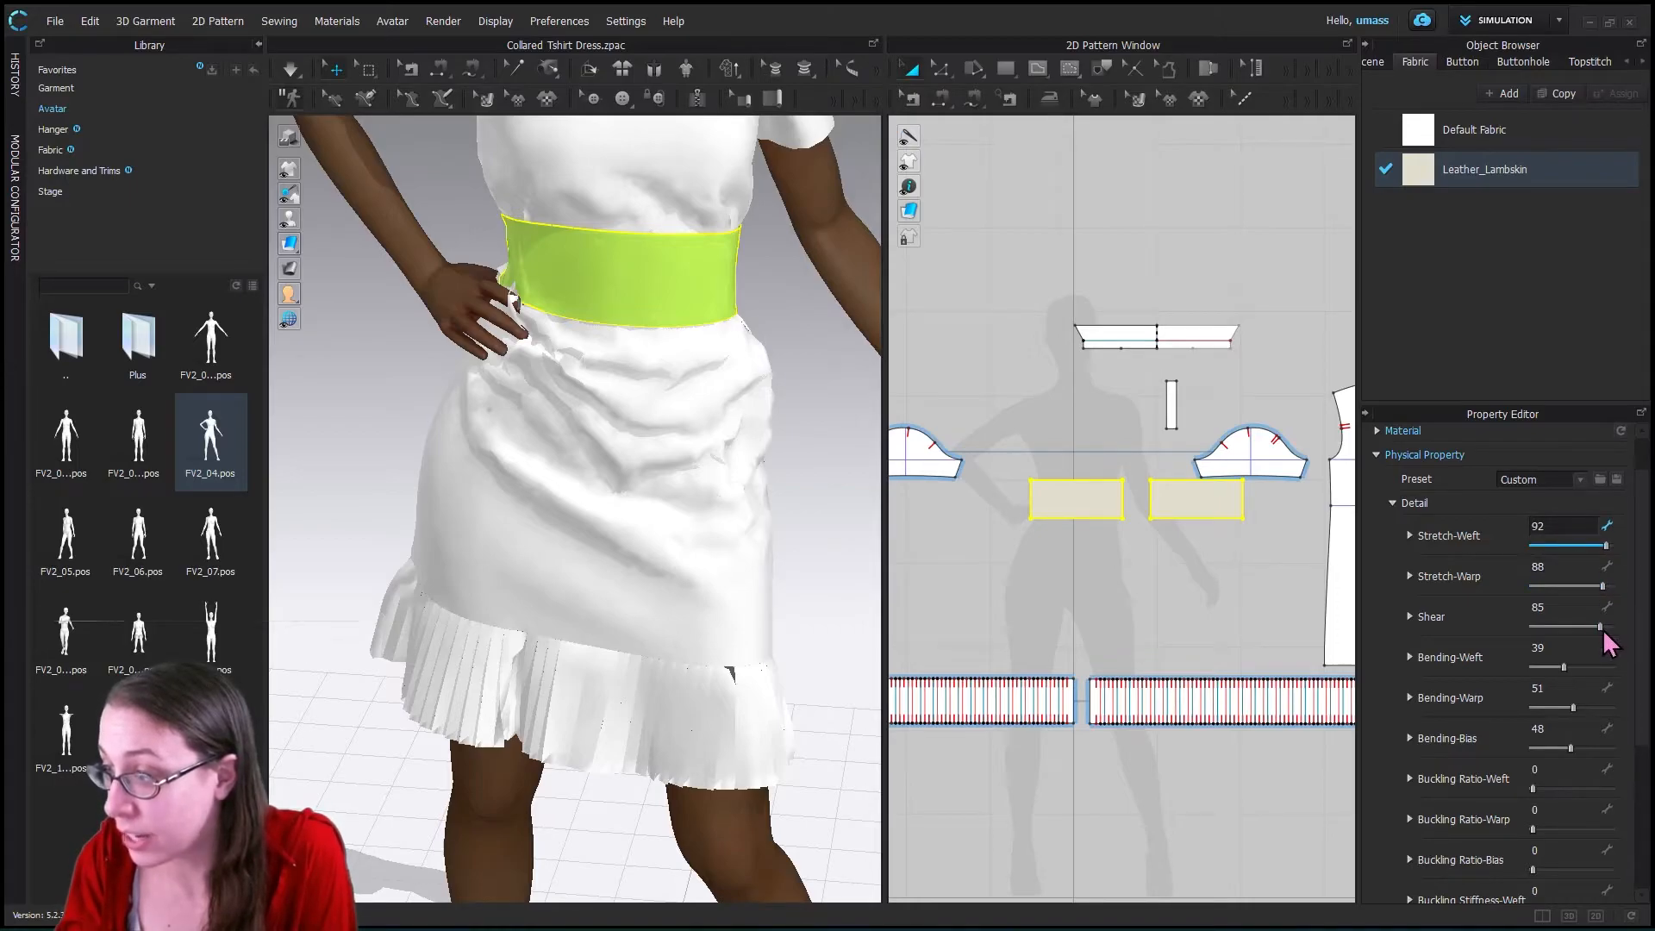
click(1605, 627)
click(1604, 587)
click(1608, 586)
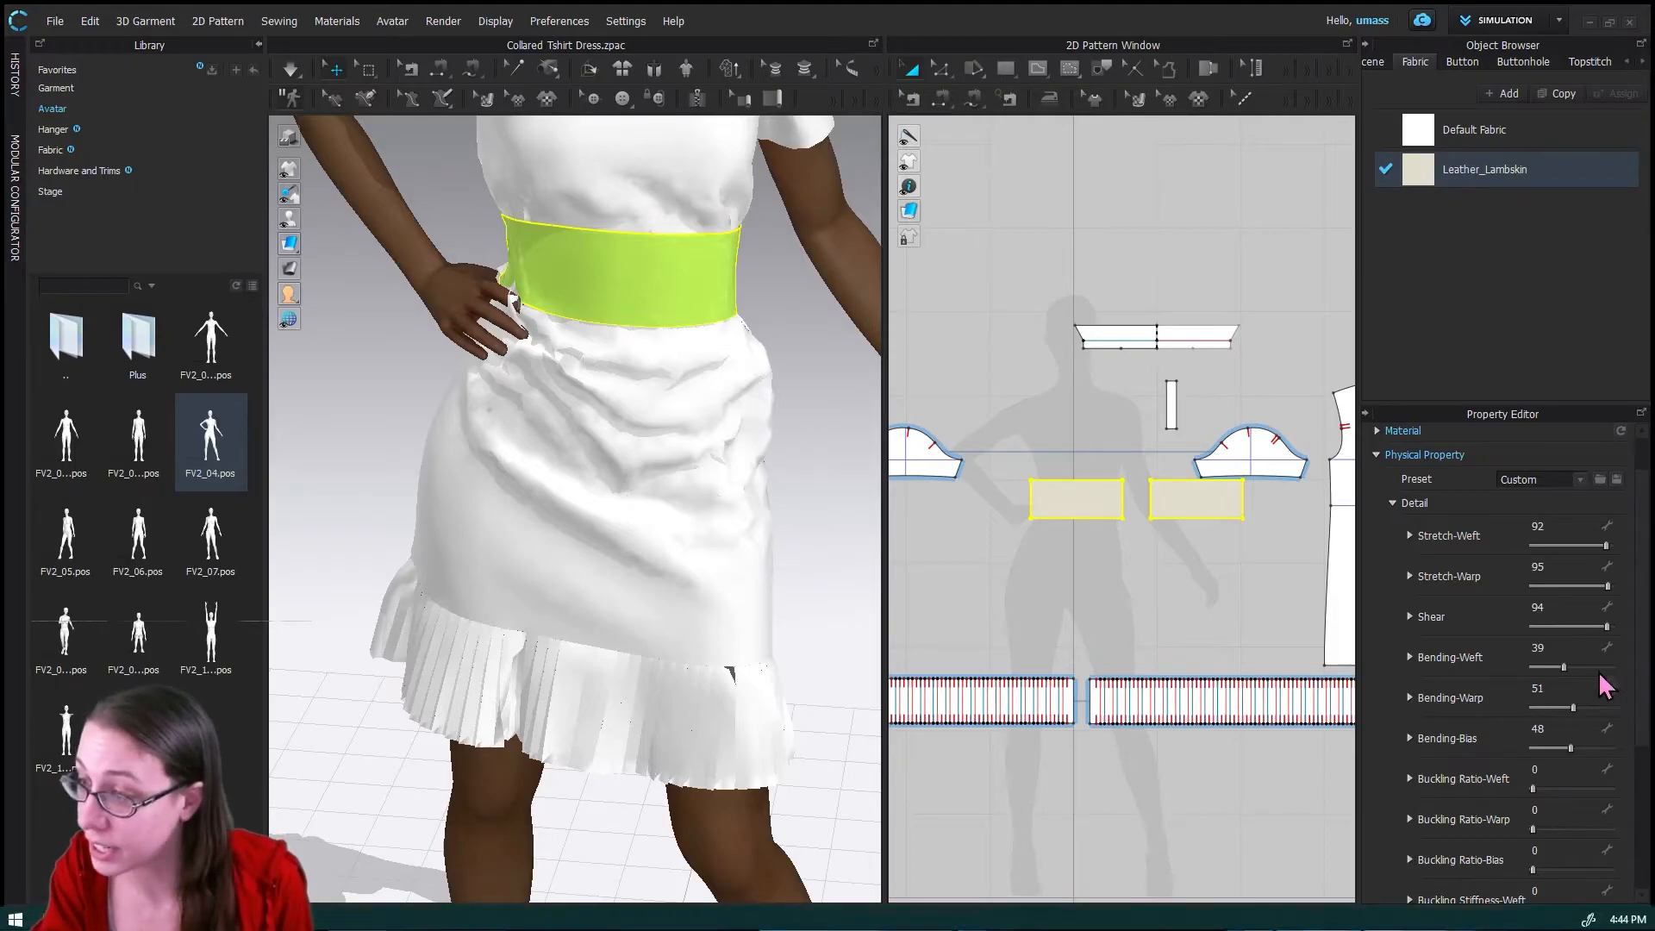
- Set Bending-Weft to 89, Bending-Warp to 97 and Bending-Bias to 94, and the Buckling Stiffness for weft, warp and bias to 100
drag(1599, 670, 1609, 747)
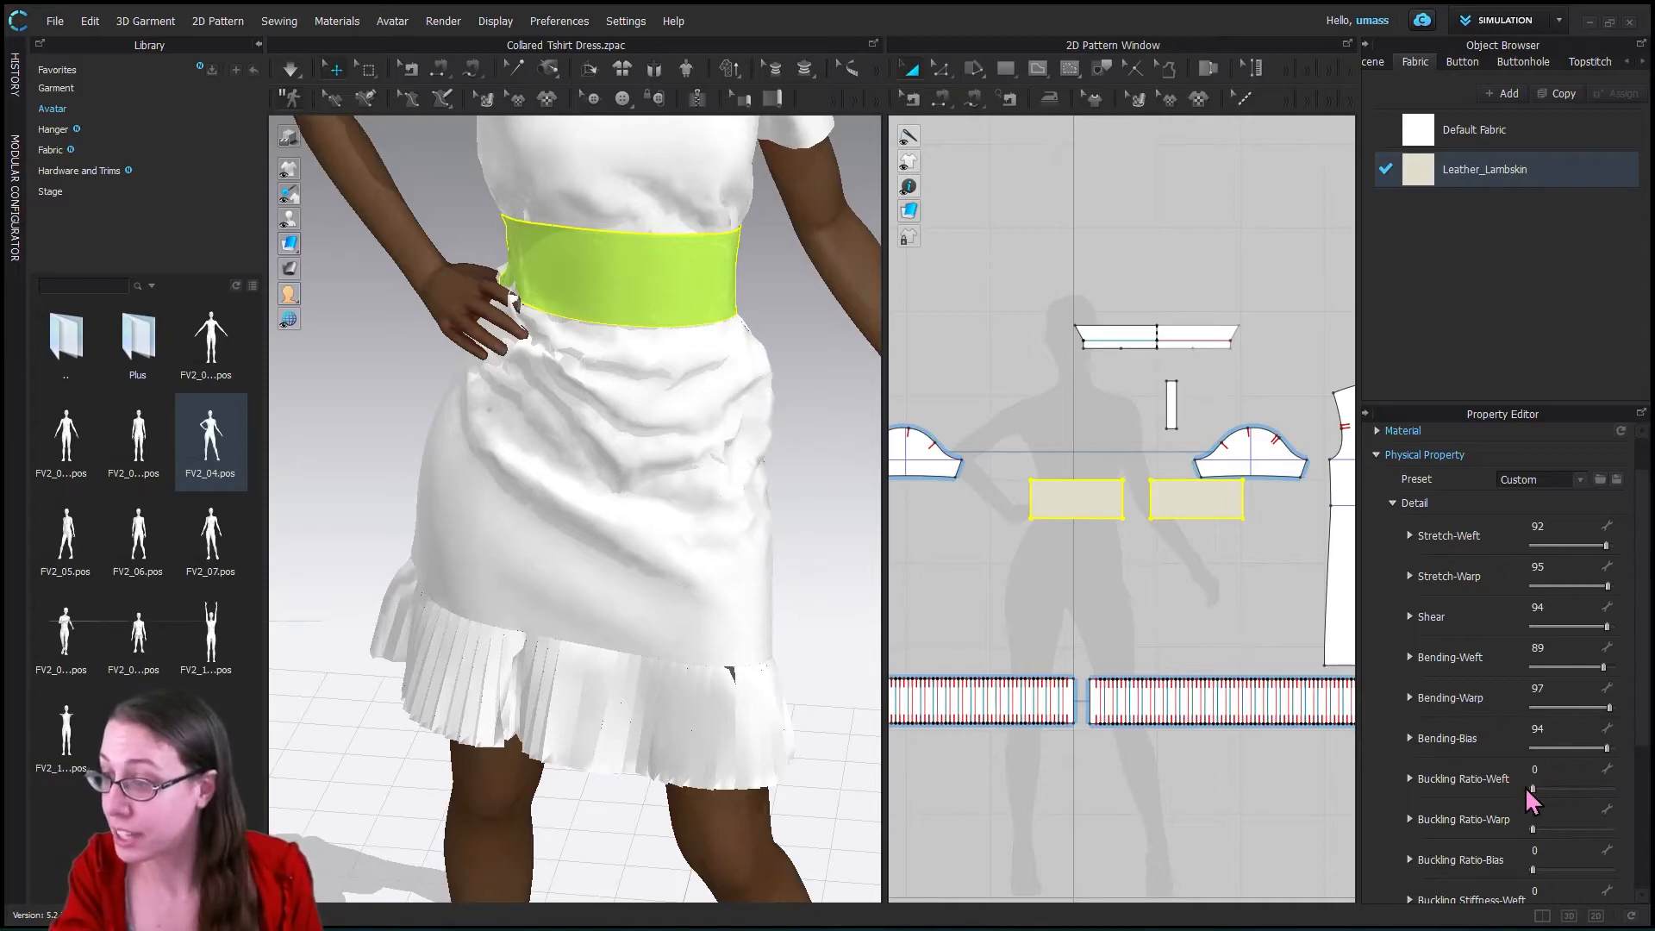
scroll(1512, 797, down, 1)
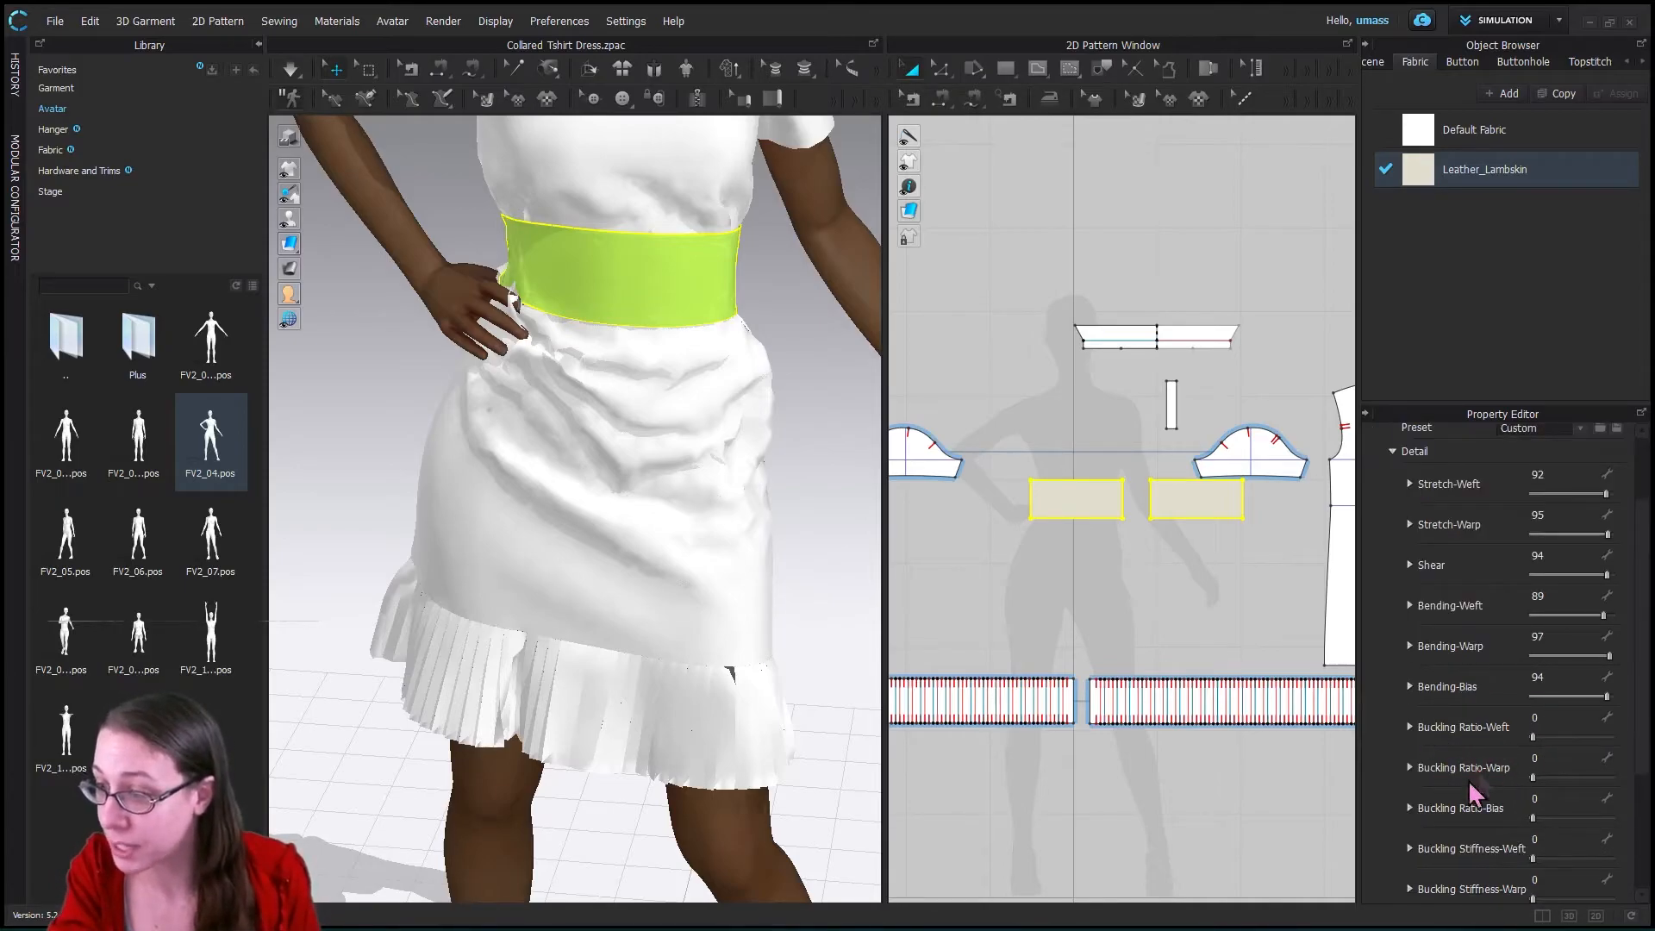
scroll(1476, 815, down, 2)
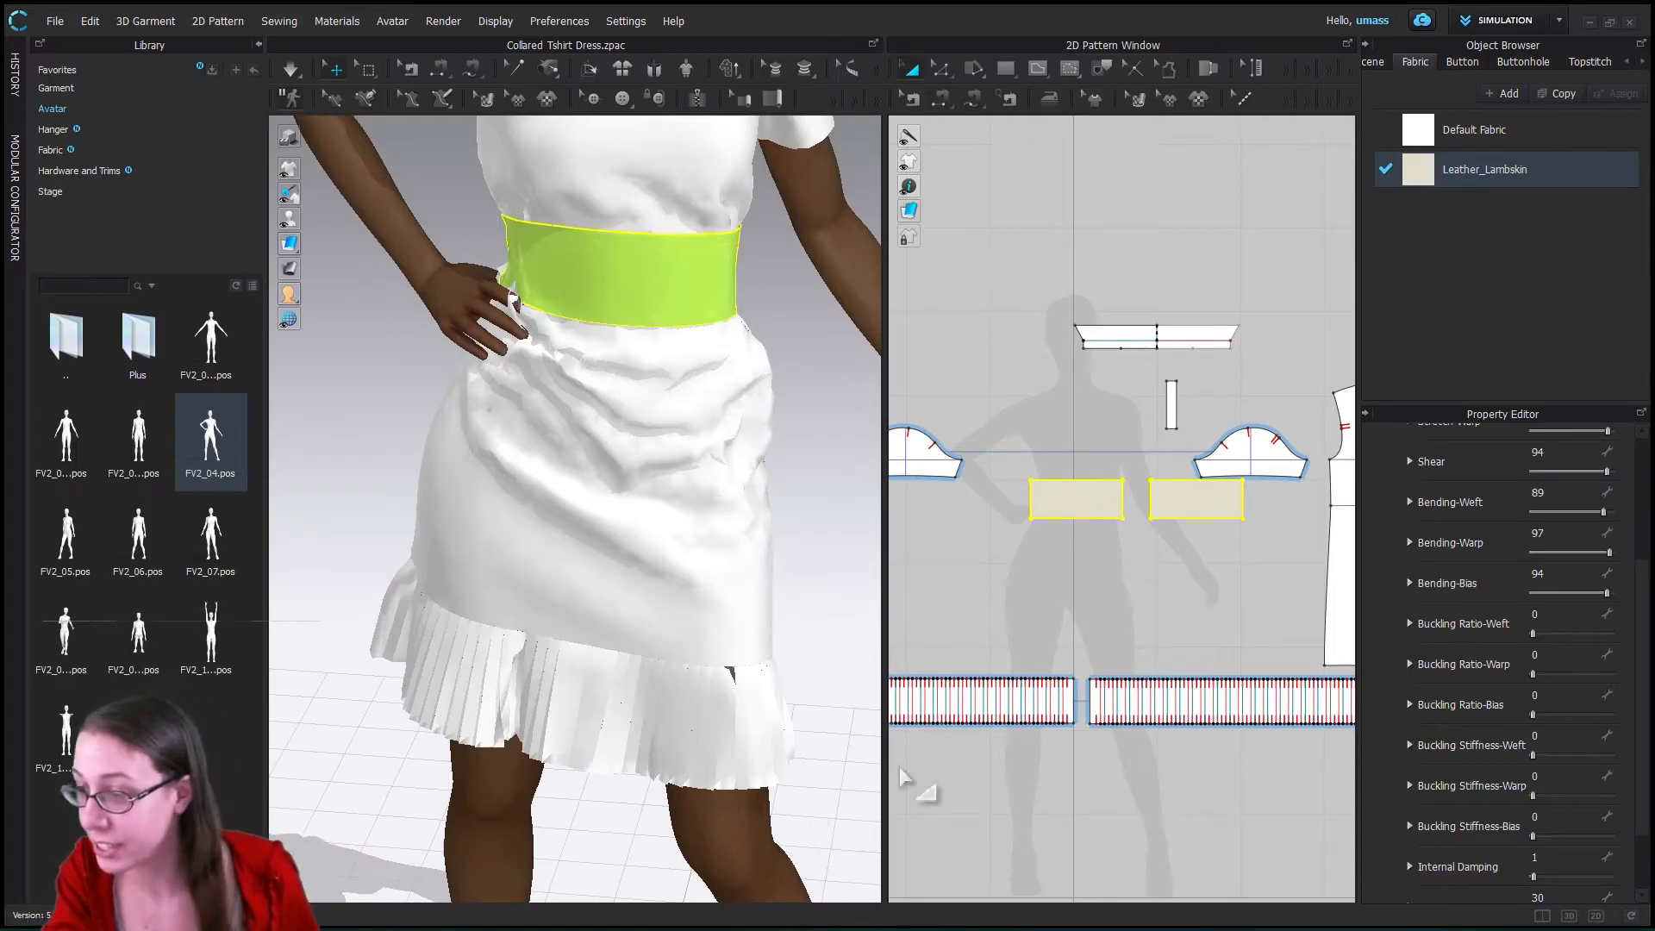
click(1608, 755)
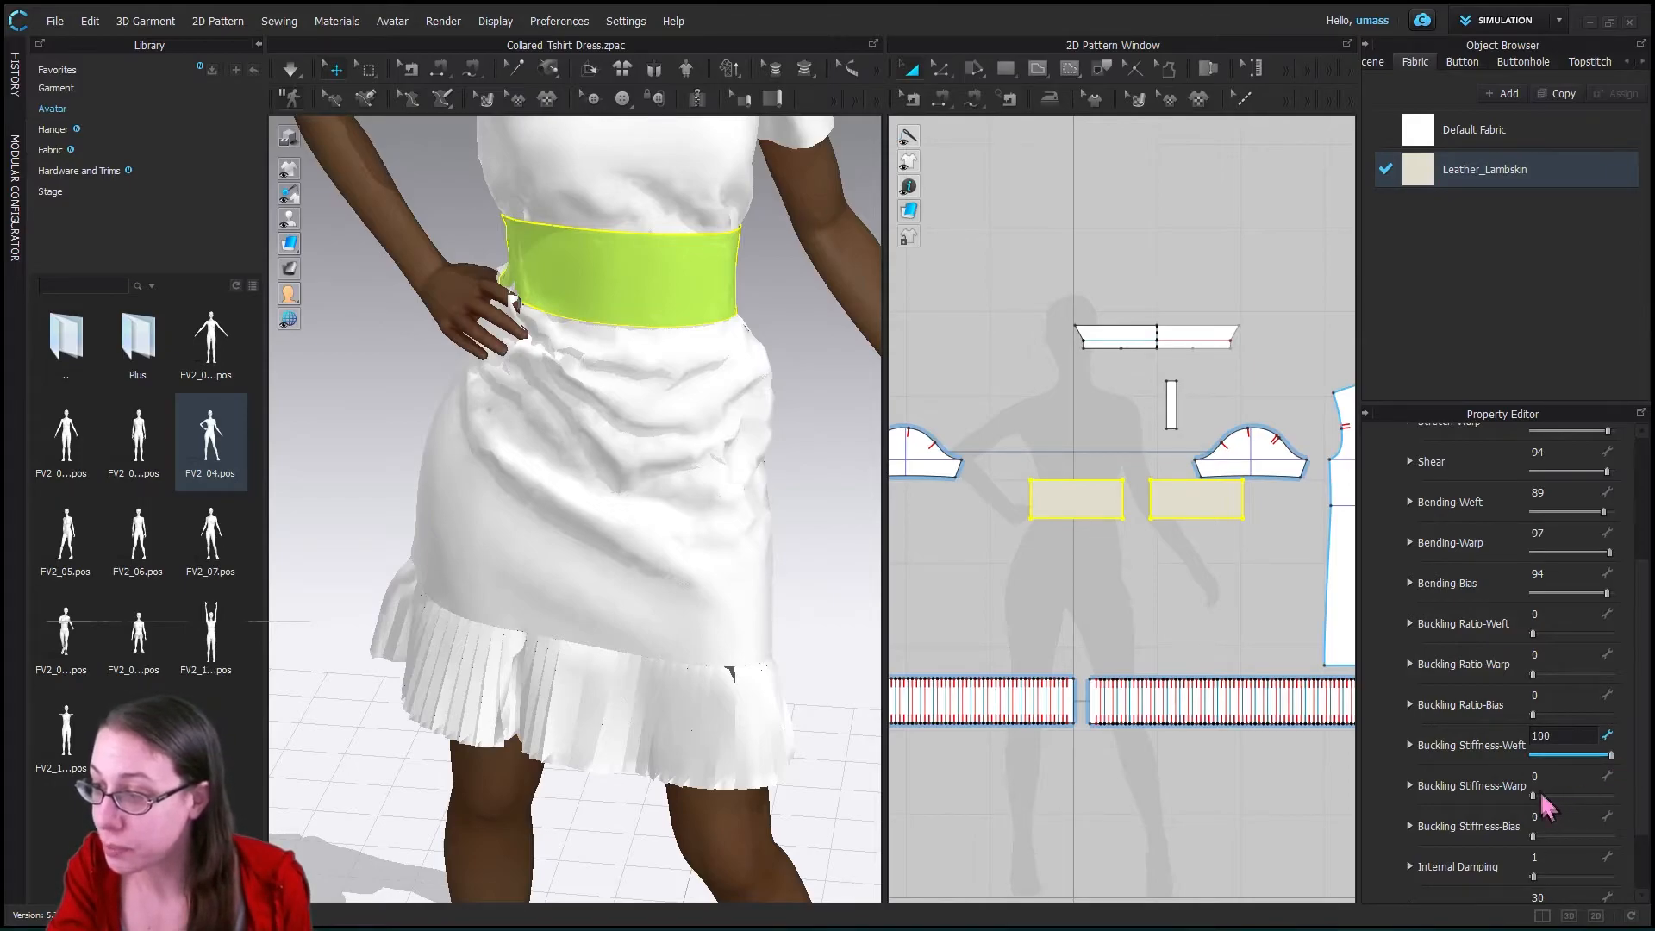
drag(1543, 795, 1625, 814)
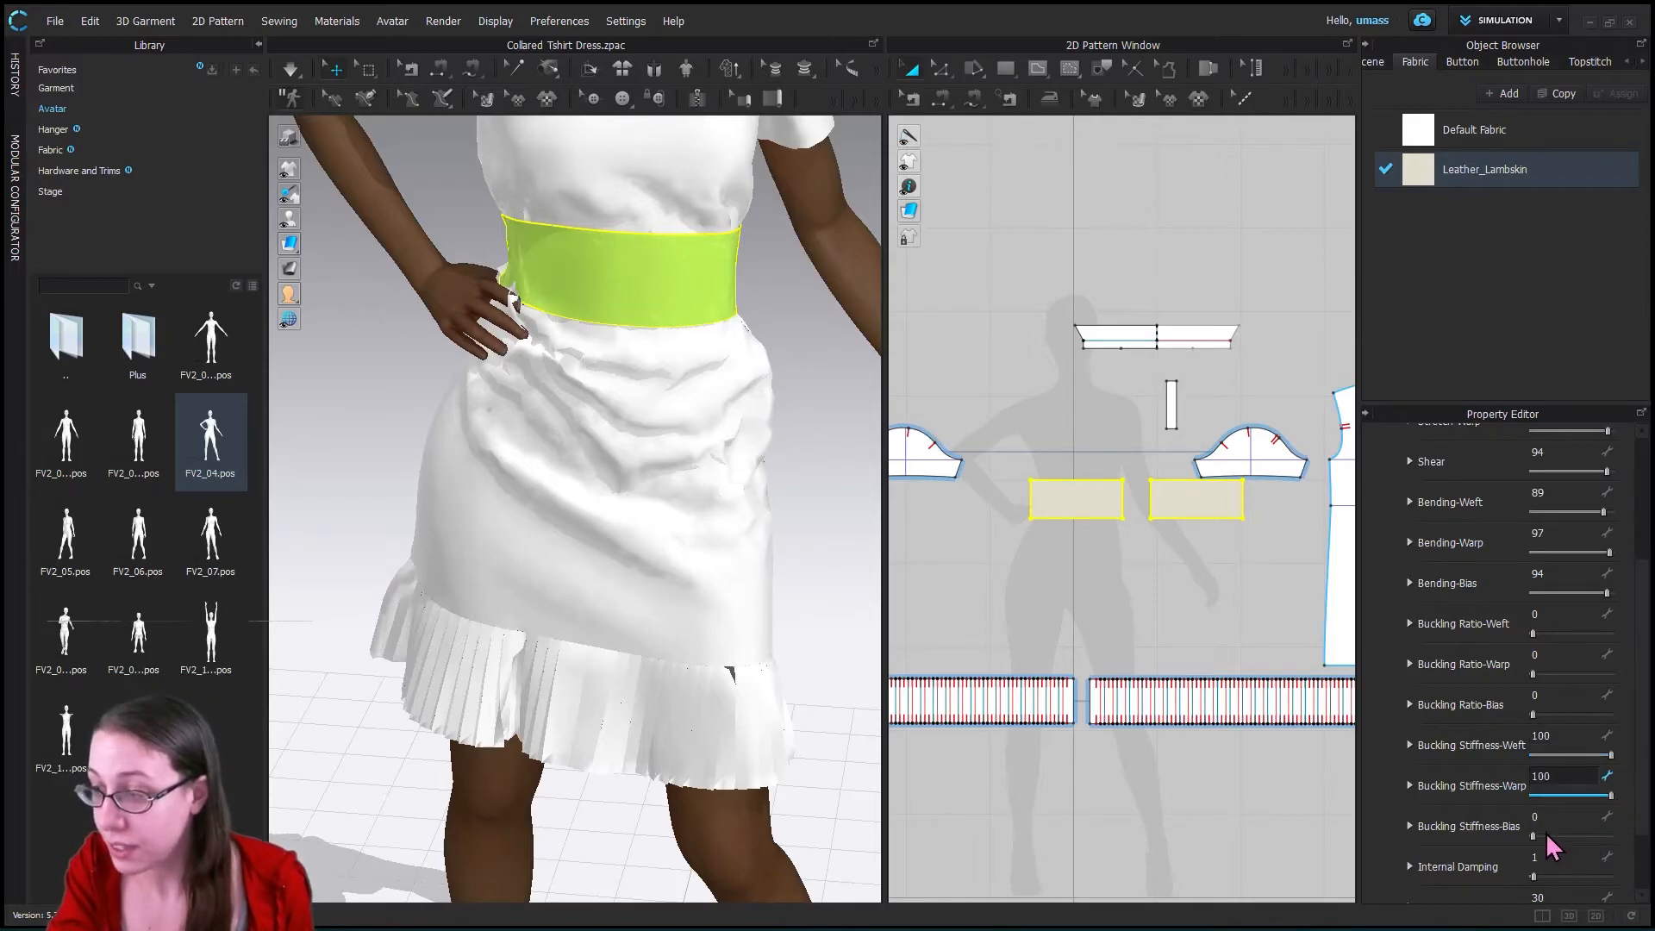
drag(1533, 835, 1633, 840)
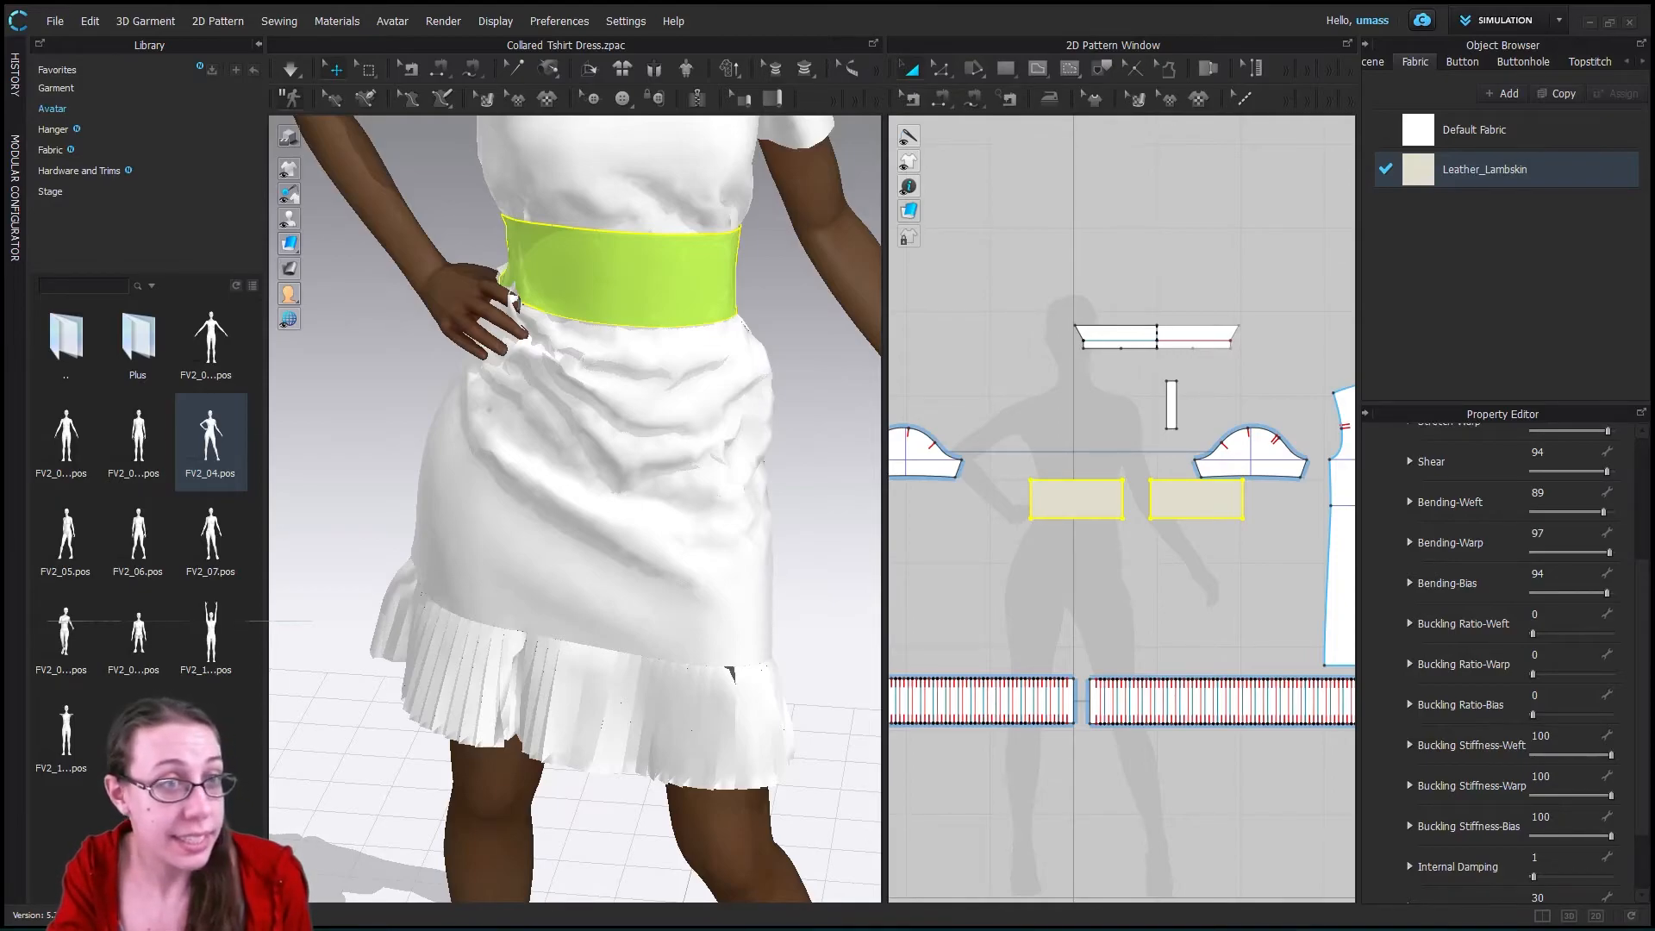
- Set the leather's Internal Damping to 32, Density to 42 and Friction to 13, and its thickness to 5 mm
scroll(1426, 750, down, 3)
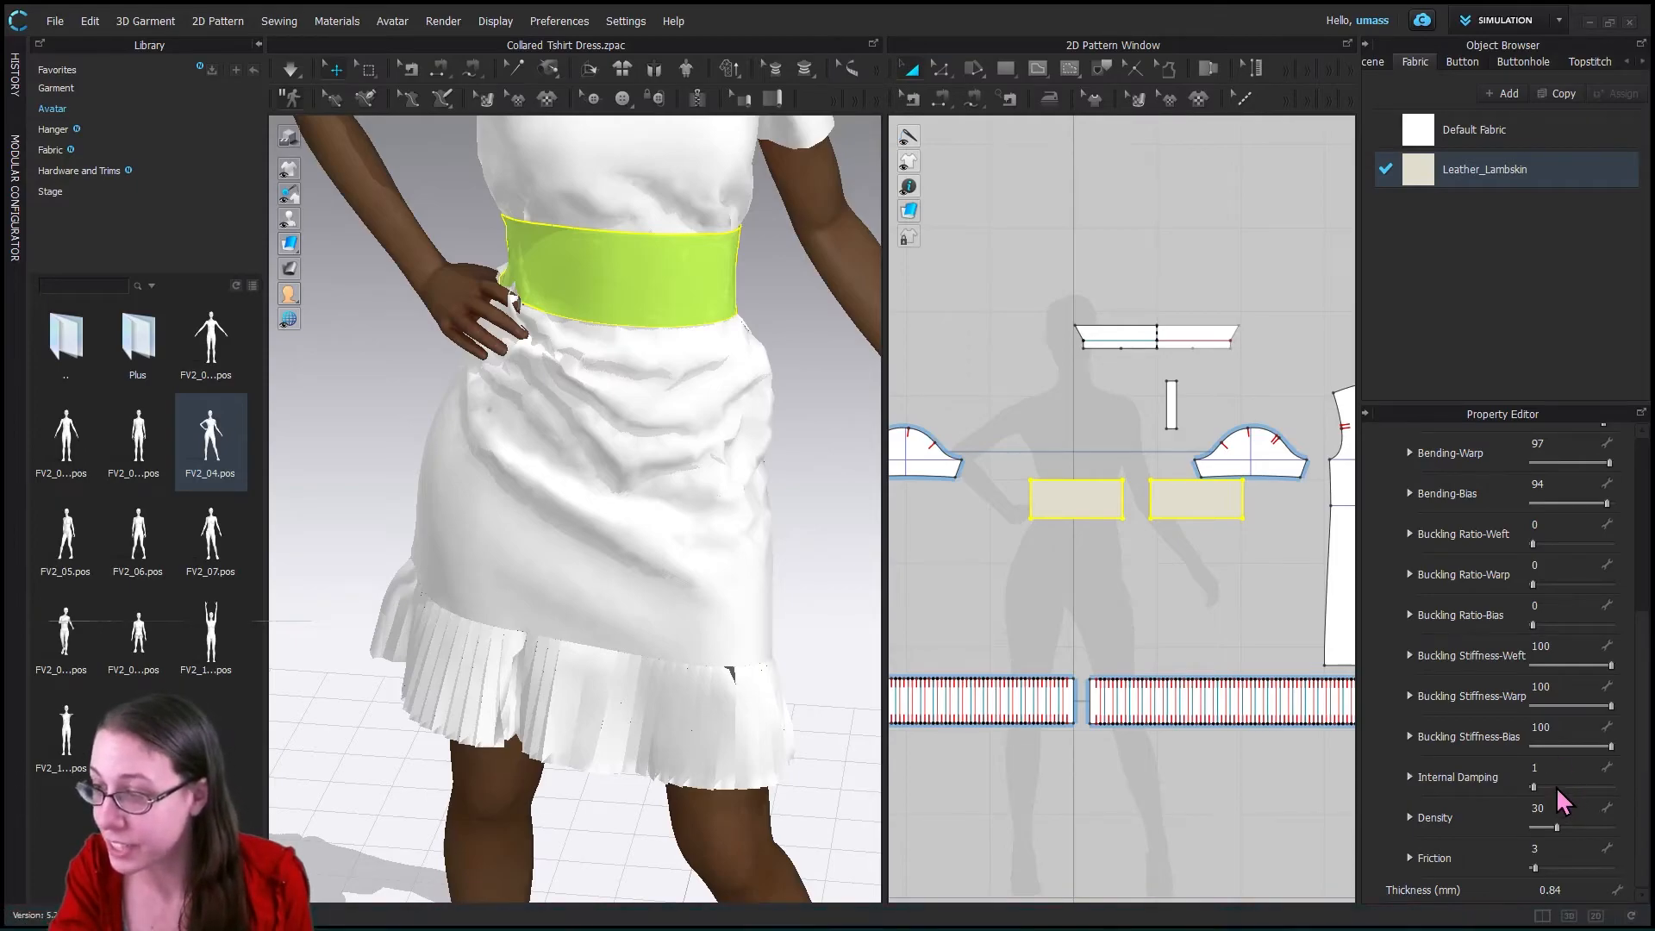
drag(1534, 788, 1562, 787)
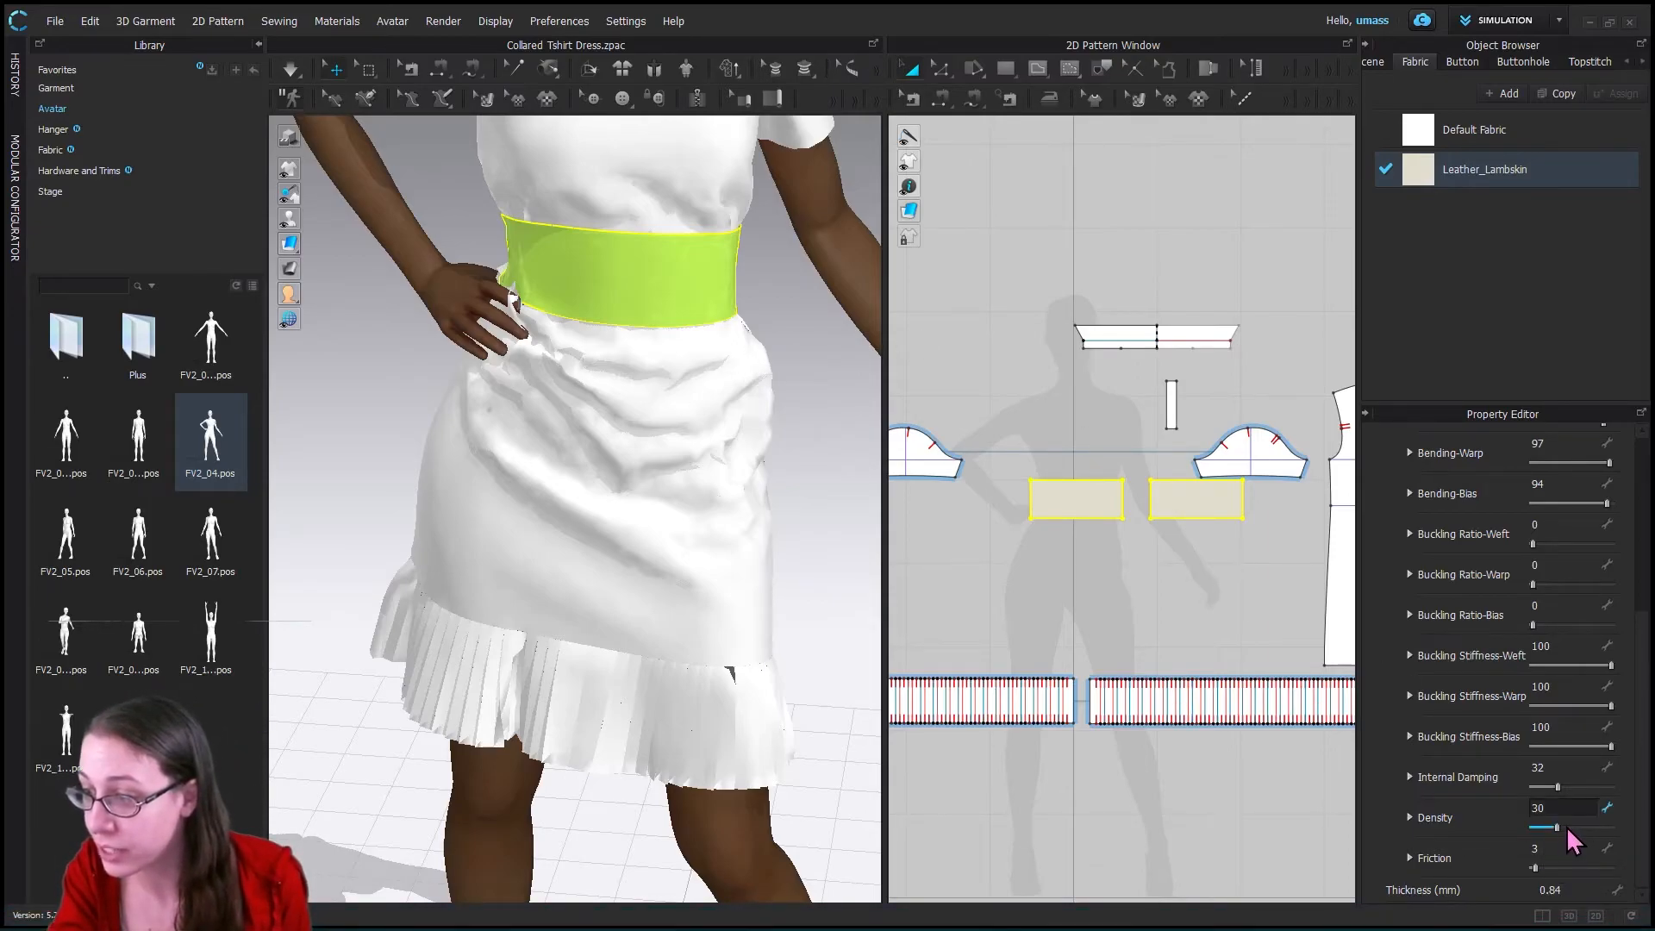
drag(1568, 829, 1560, 831)
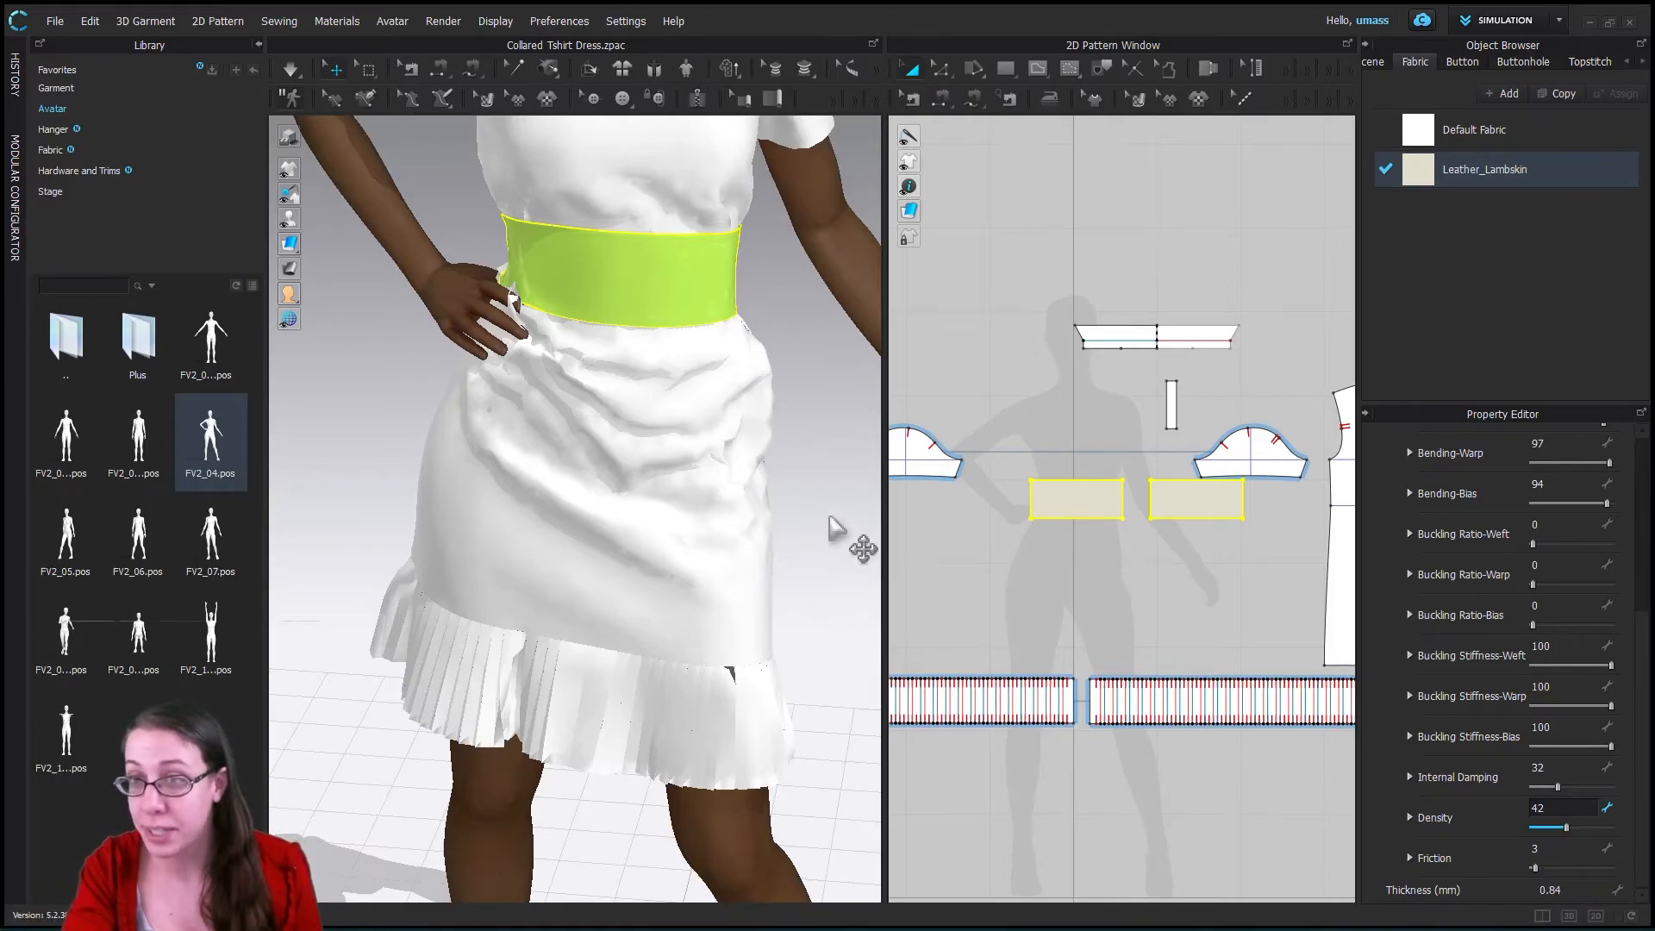
click(1543, 867)
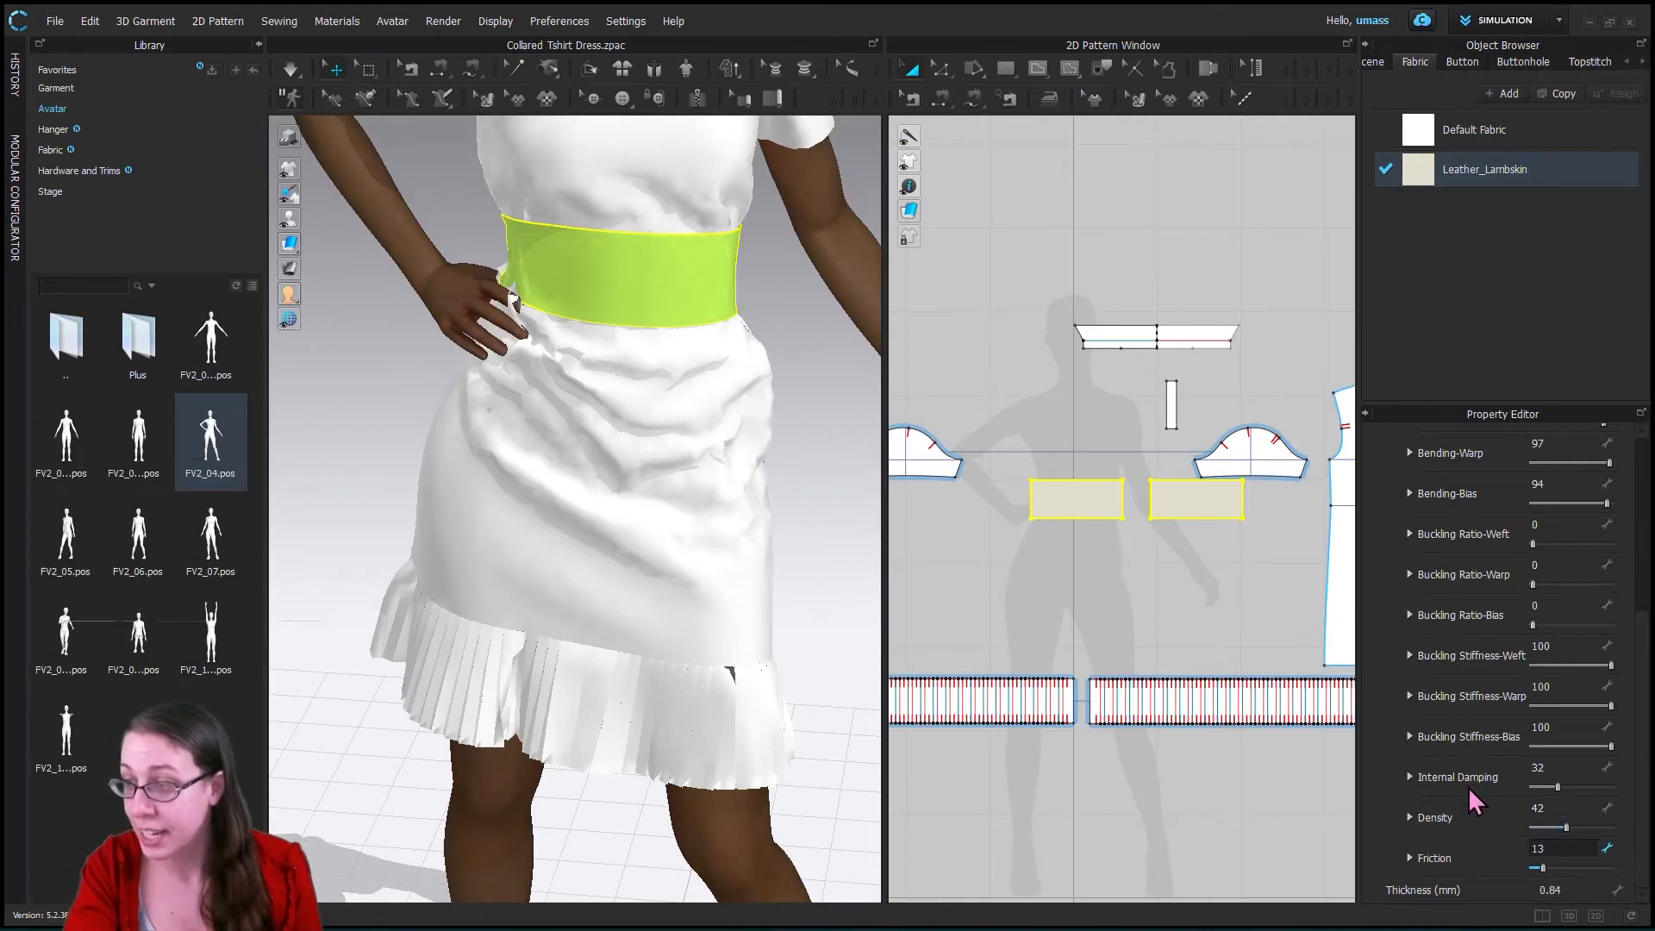
click(1560, 886)
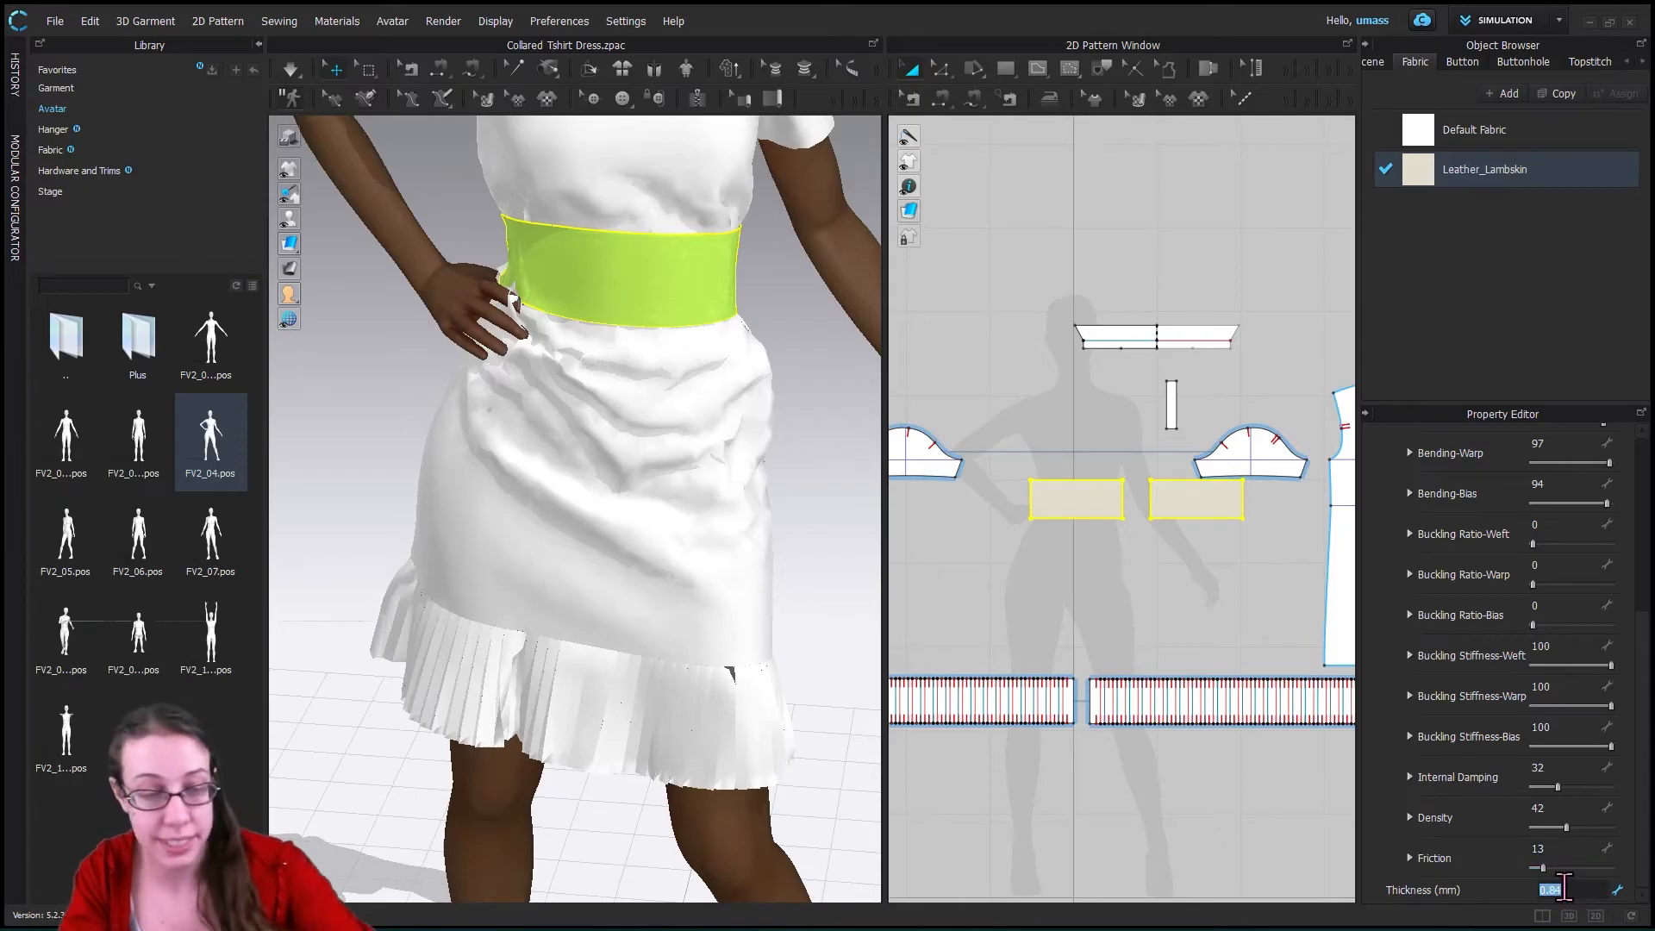
text(5)
key(Return)
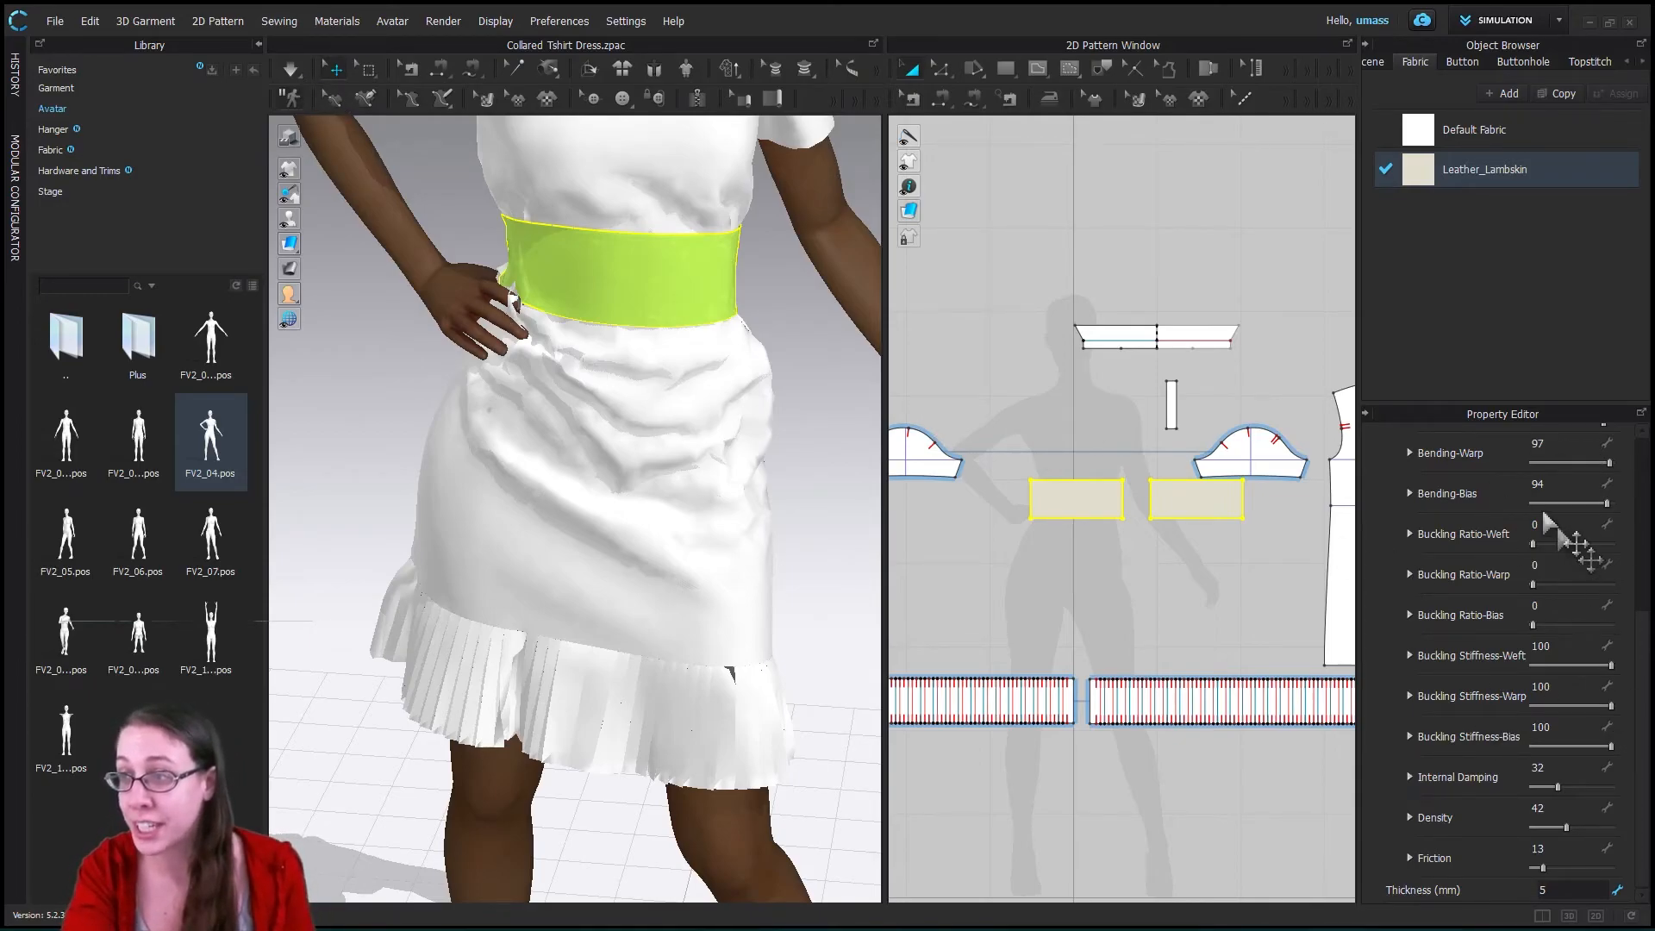
- Simulate the dress with the stiffened leather waistband and inspect the waist from several angles
click(291, 70)
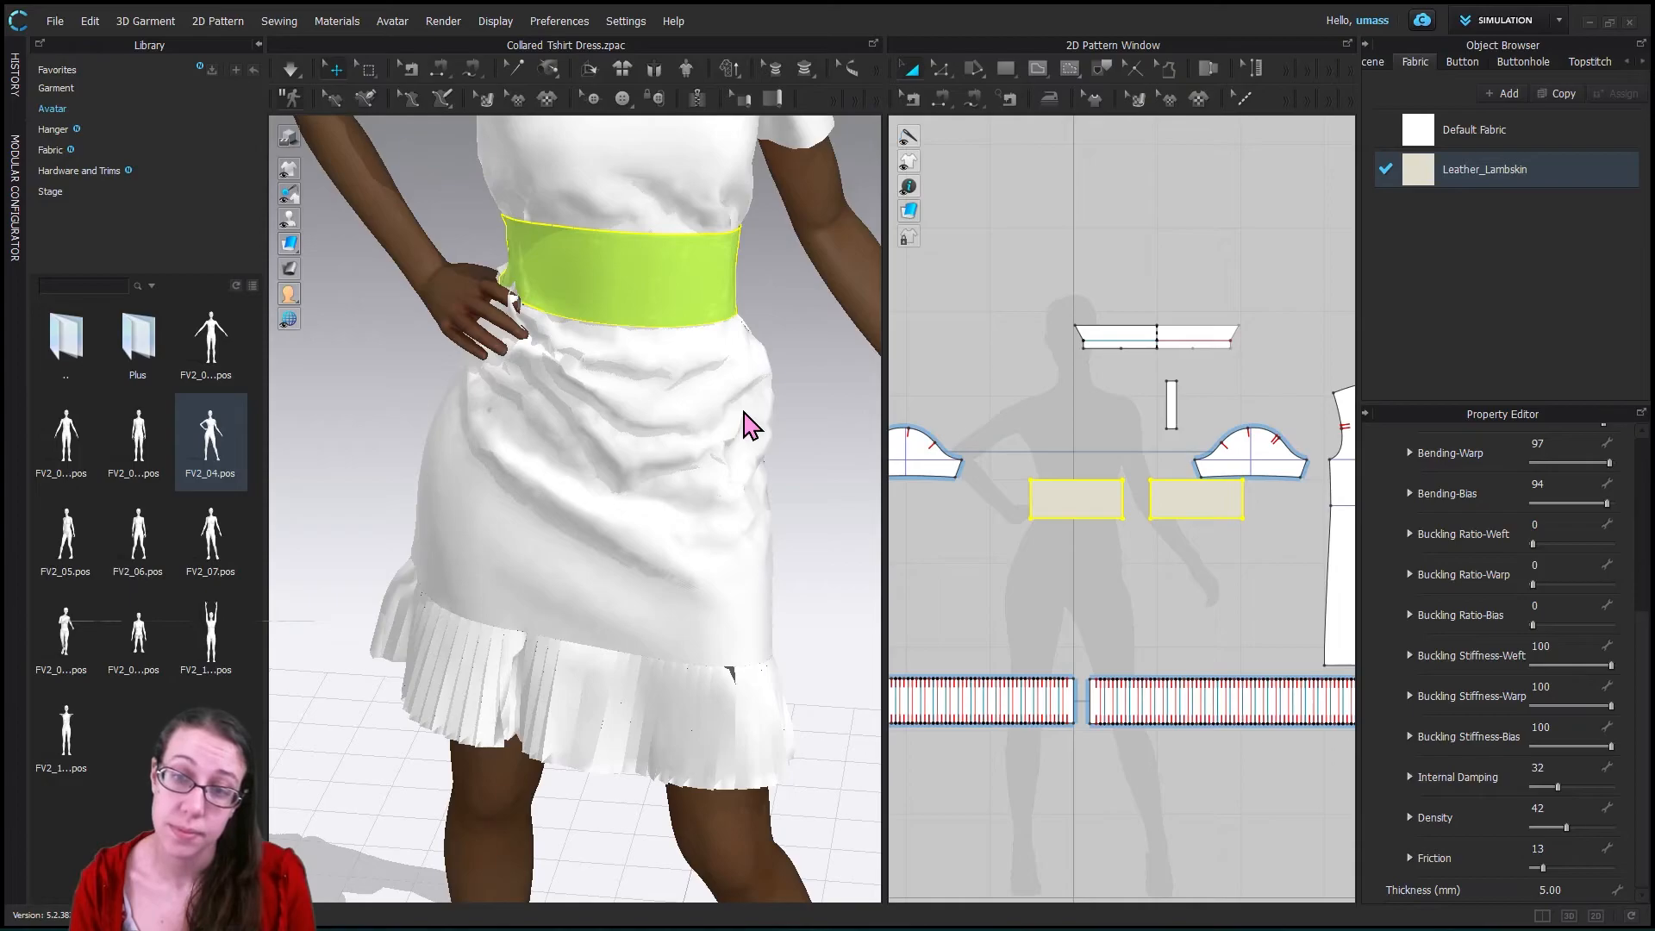
key(space)
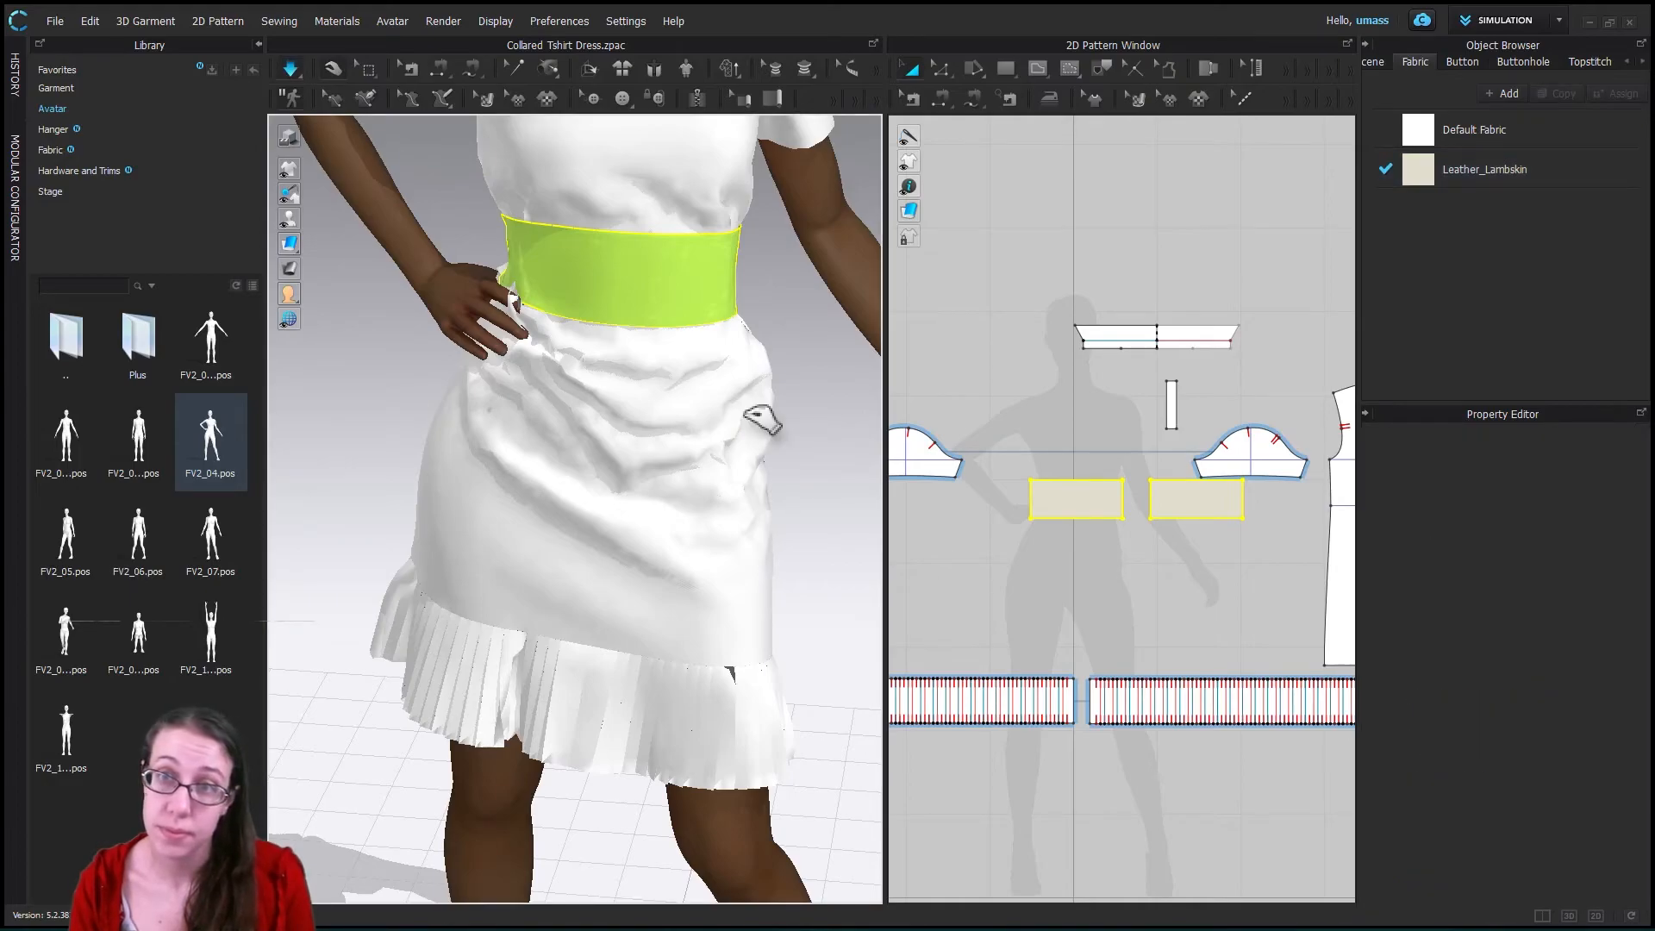
click(793, 302)
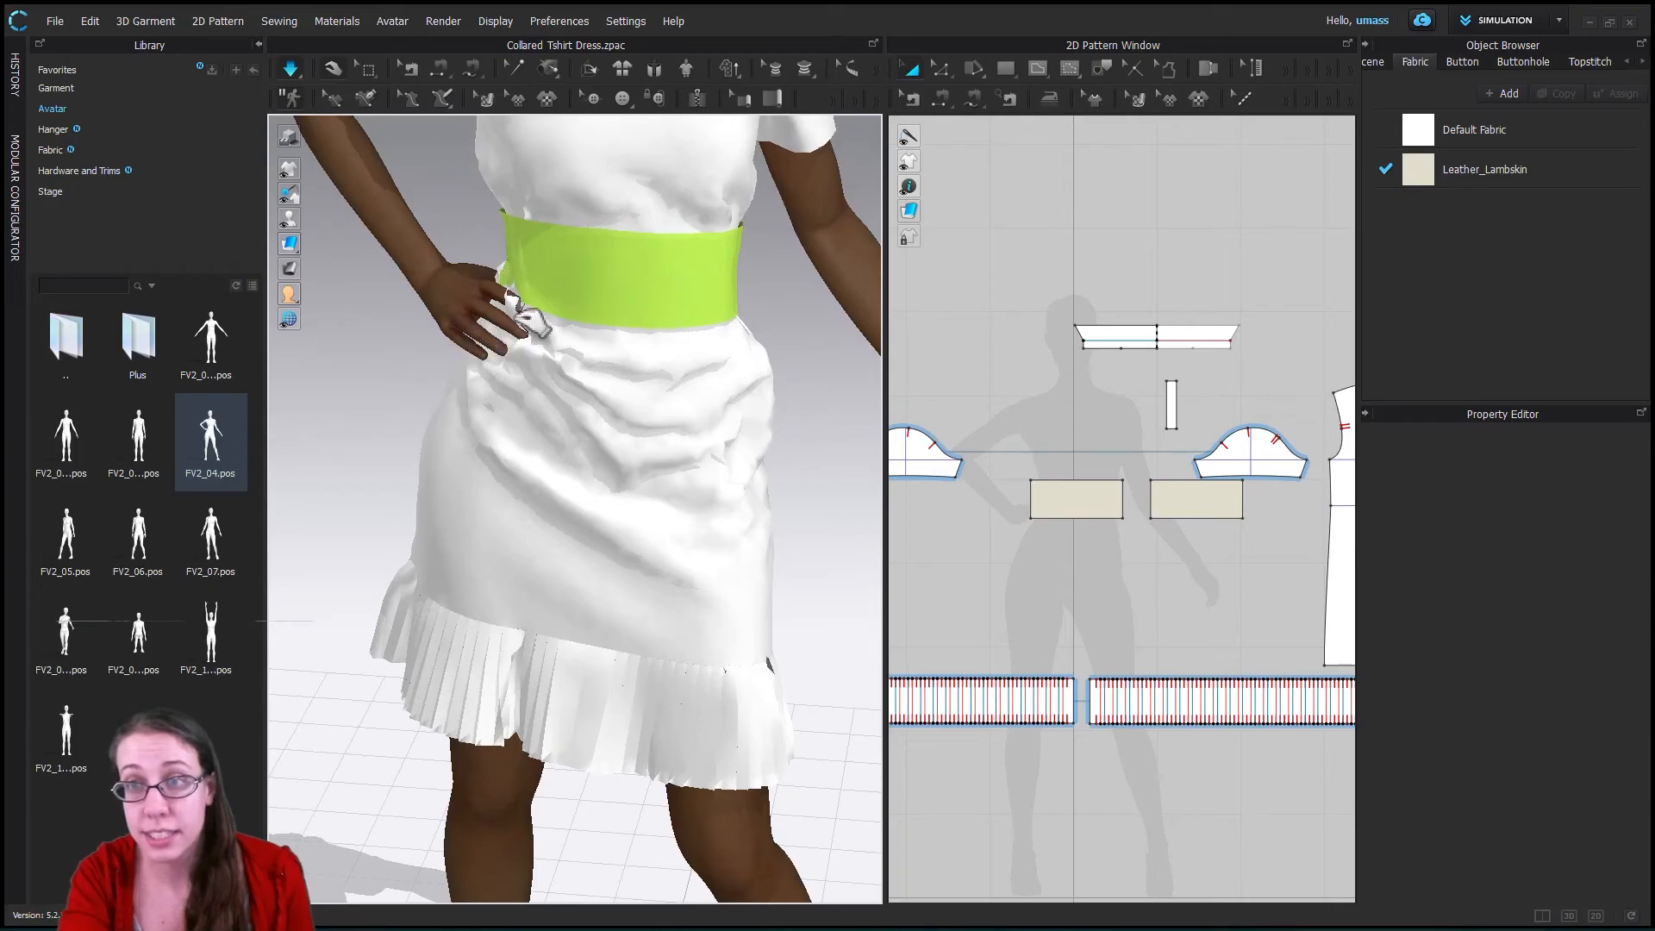
right_drag(657, 370, 758, 254)
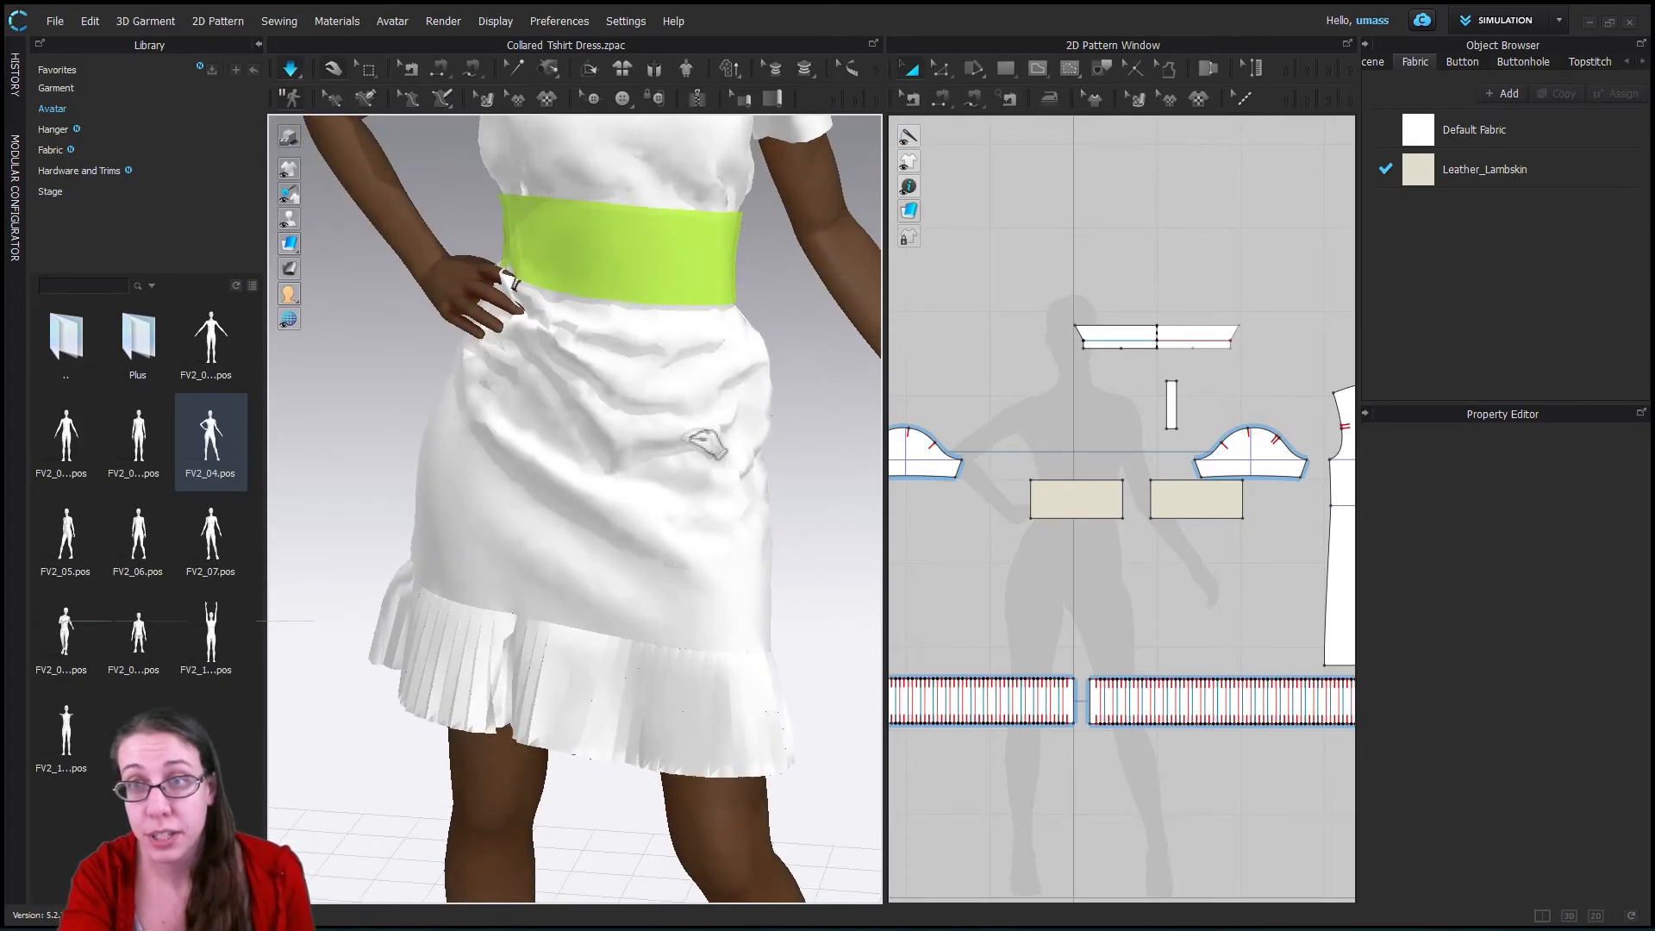
right_drag(772, 458, 554, 333)
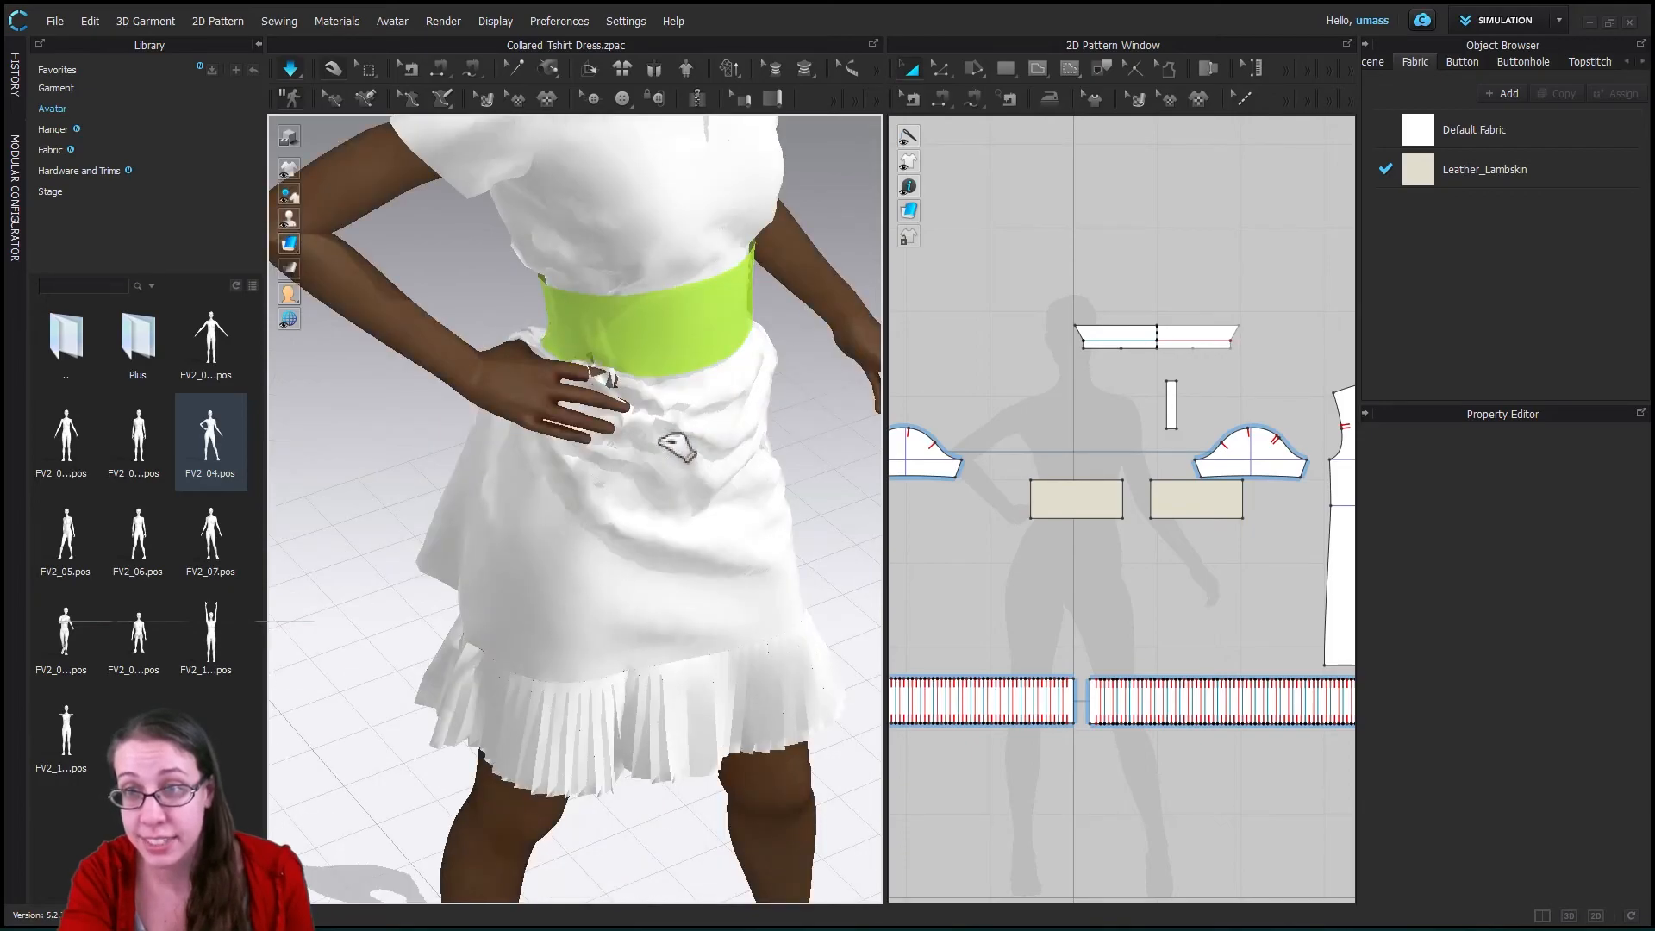
right_drag(681, 455, 254, 209)
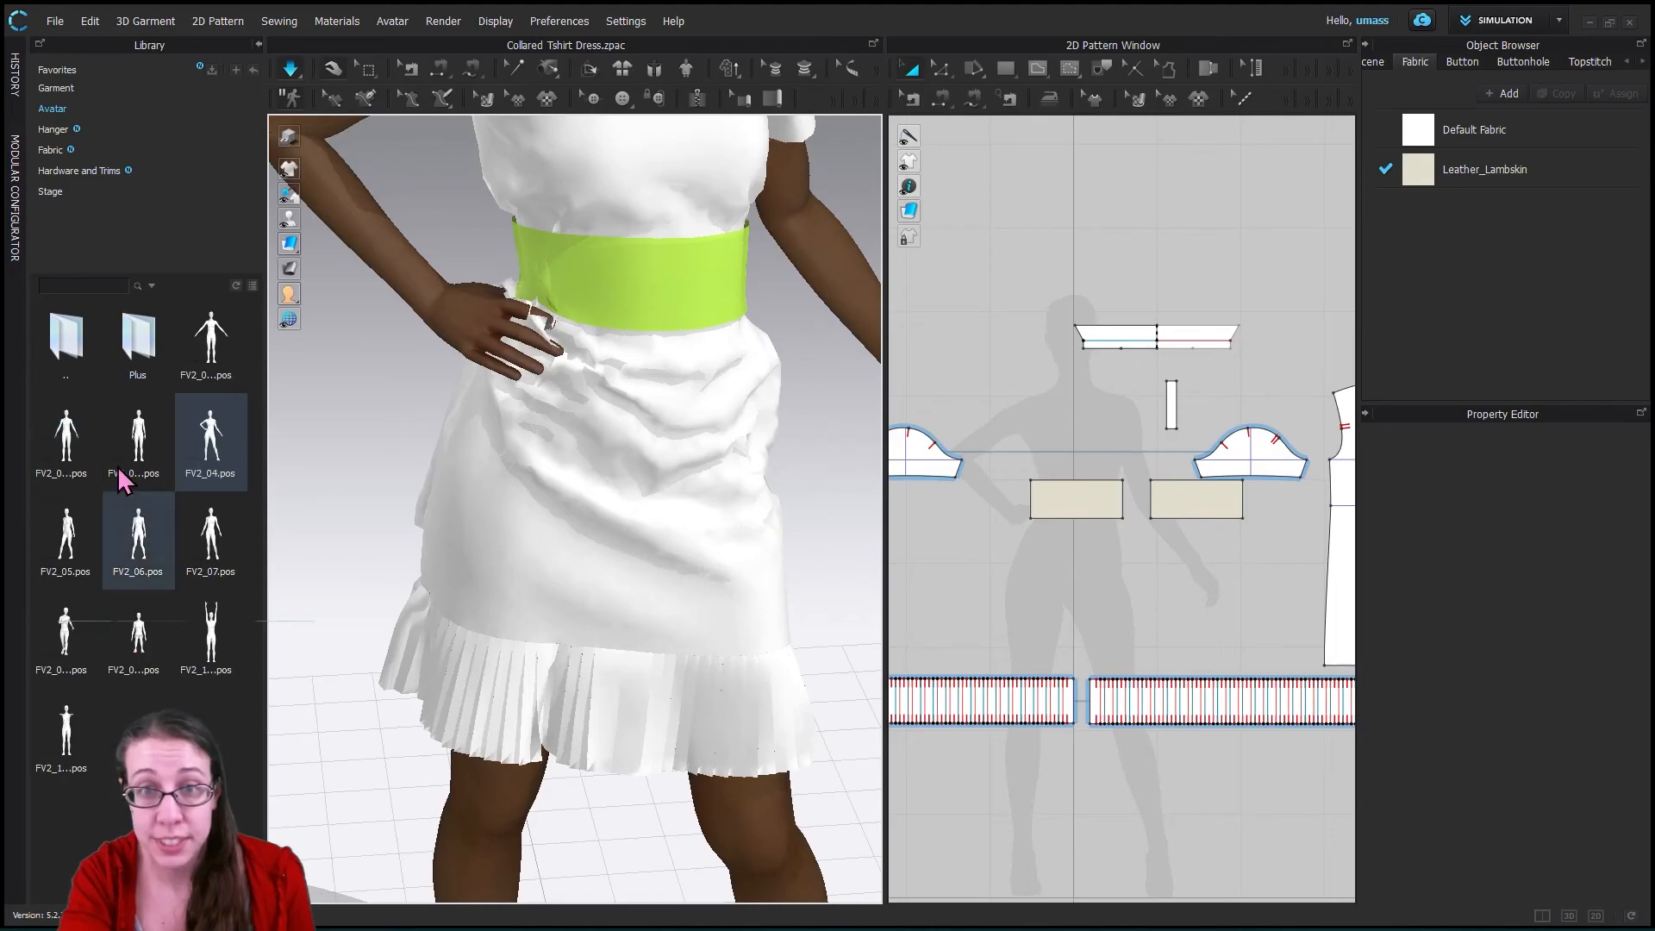
- Load the standing pose listed just before FV2_04.pos, using Pose Only (Maintain Avatar Size) with the current shoe pose and ground alignment kept
double_click(138, 444)
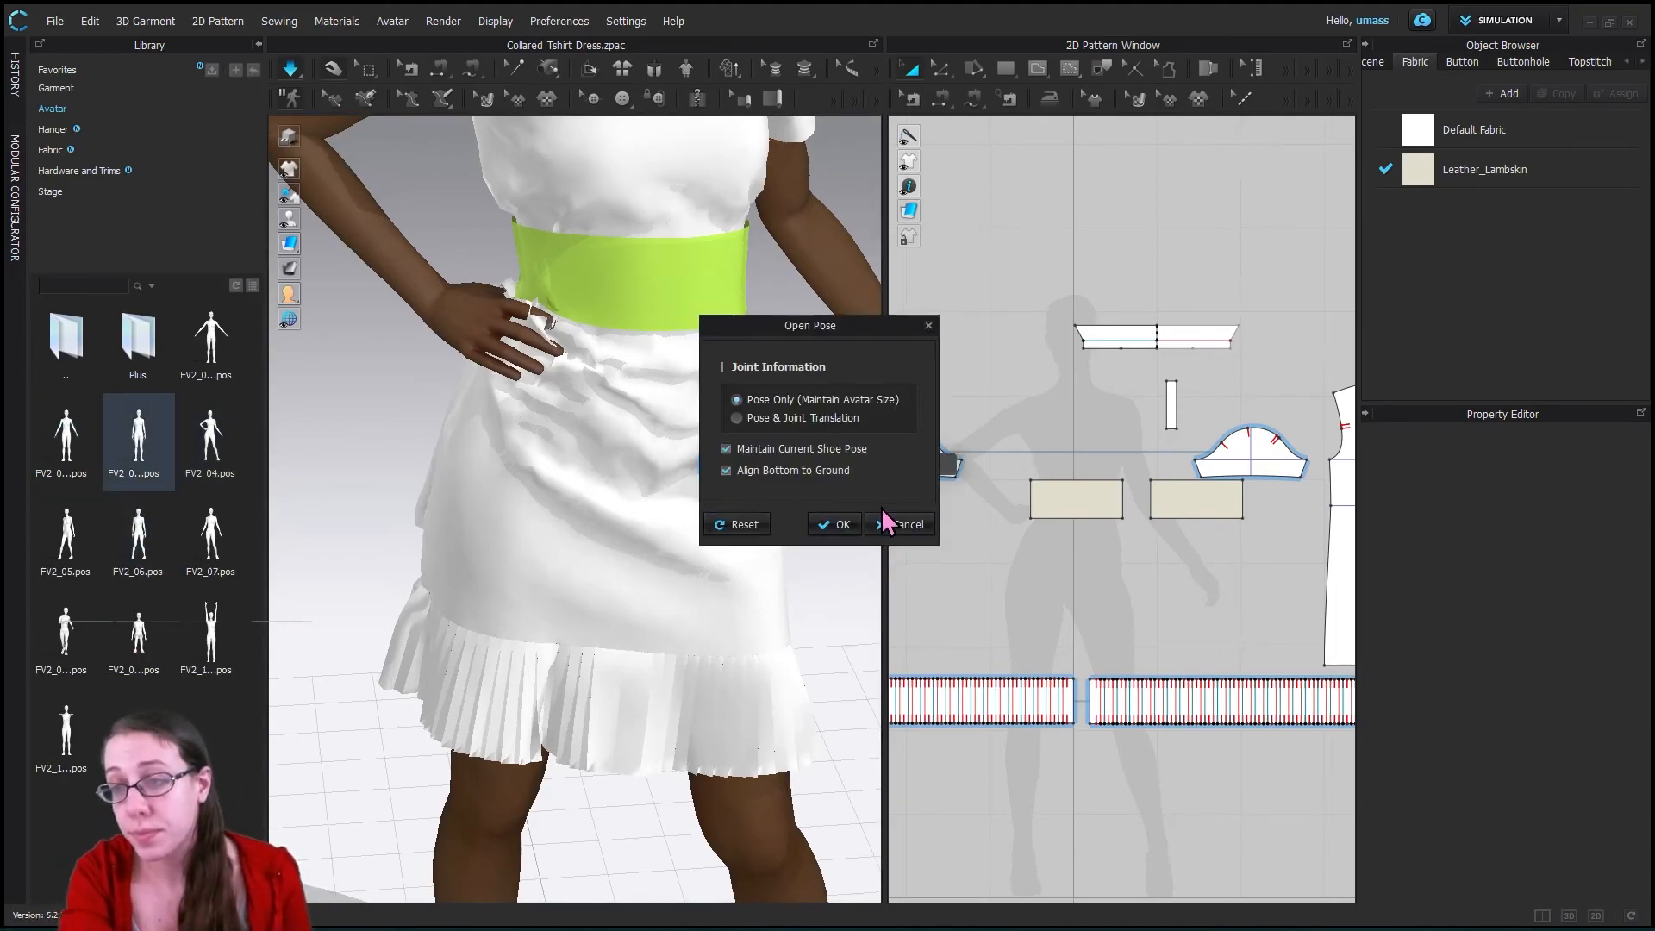
click(840, 526)
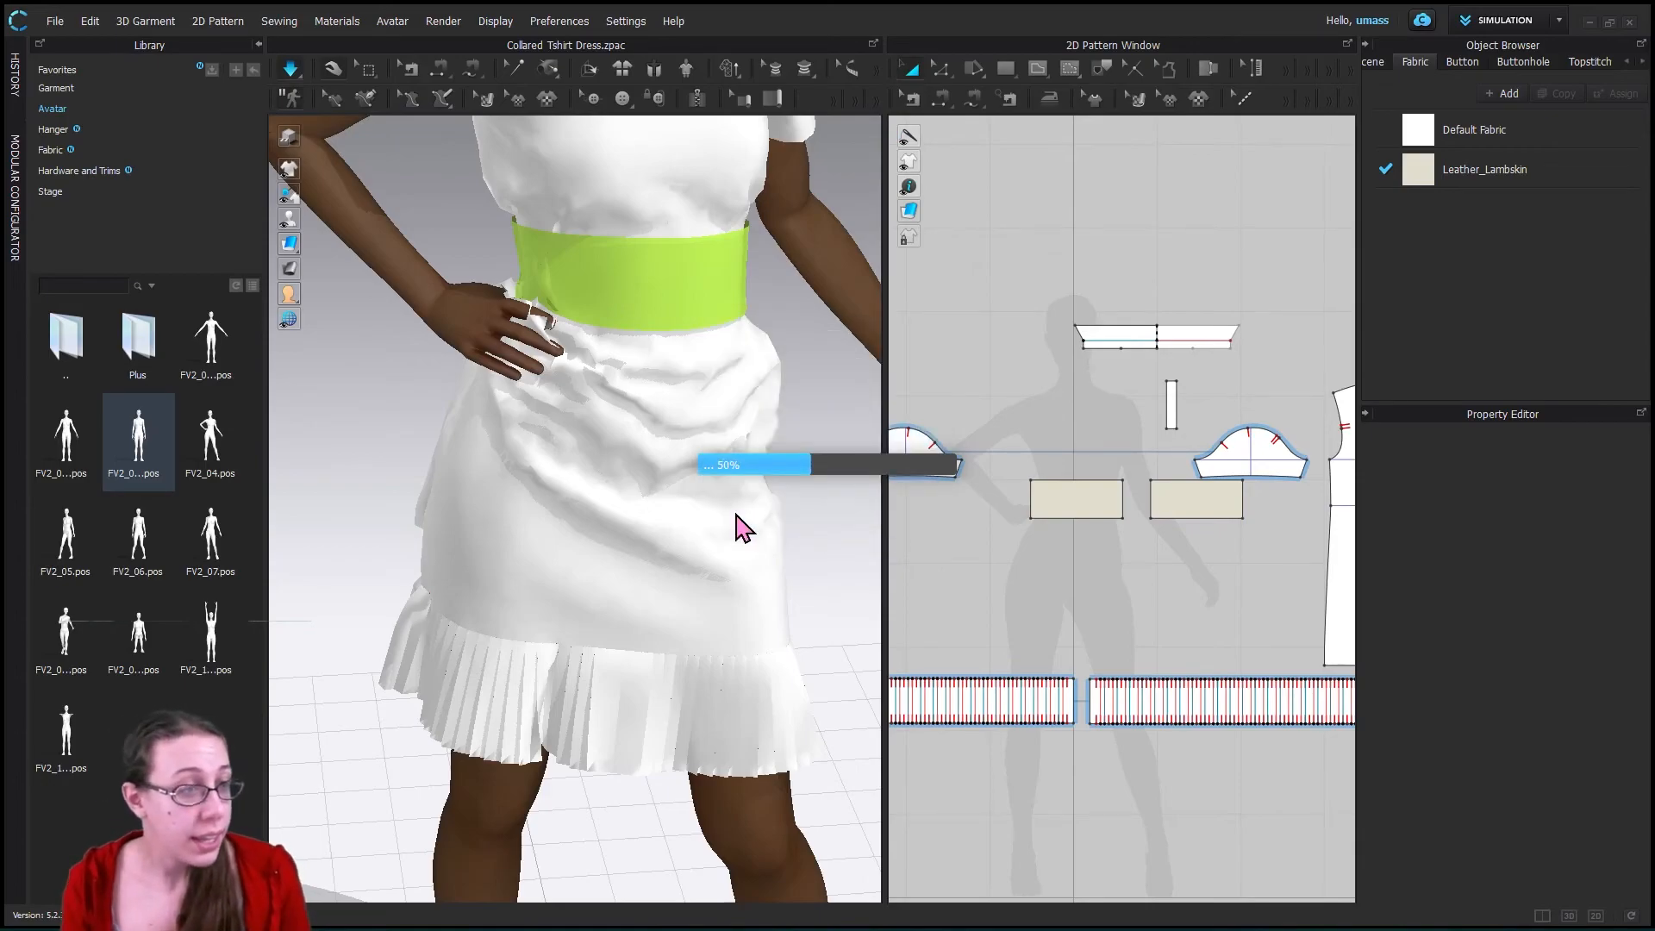
click(572, 546)
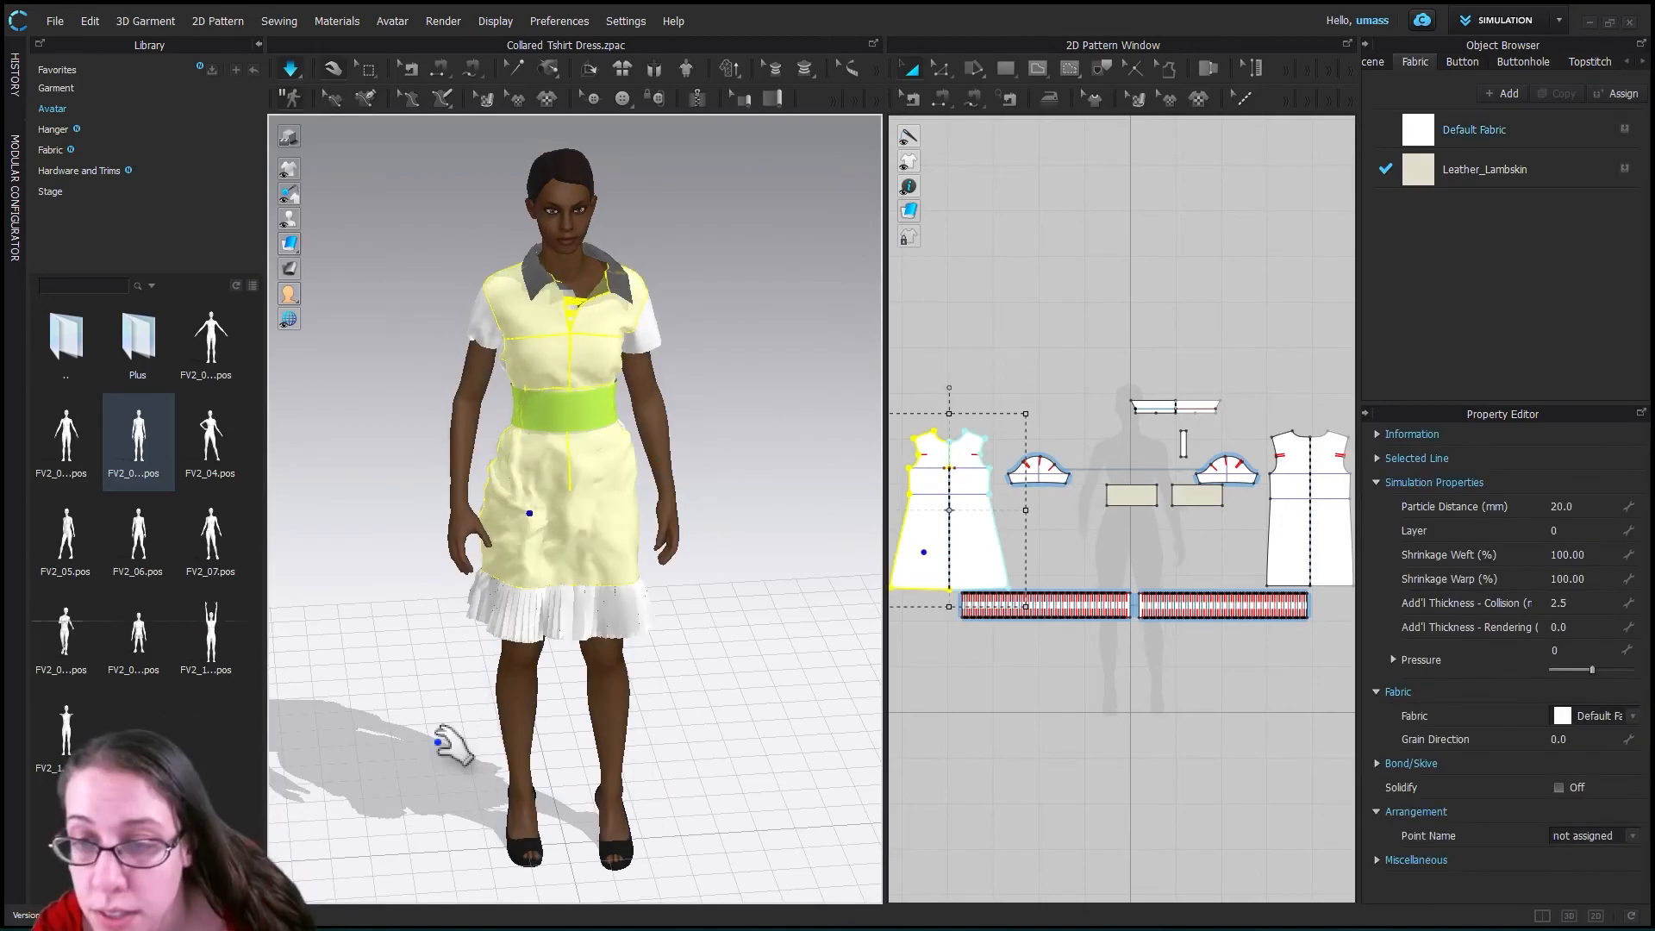